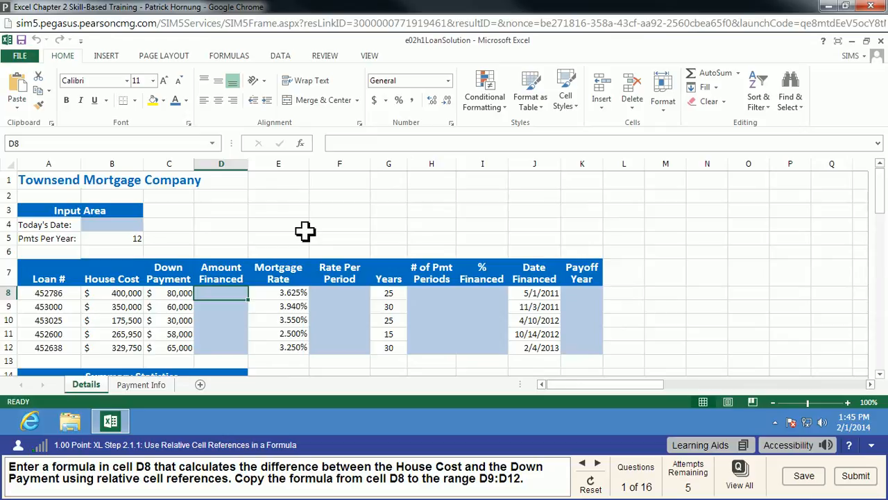
Enter the formula =B8-C8 in cell D8 for the Amount Financed and copy it down to the range D9:D12
text(=)
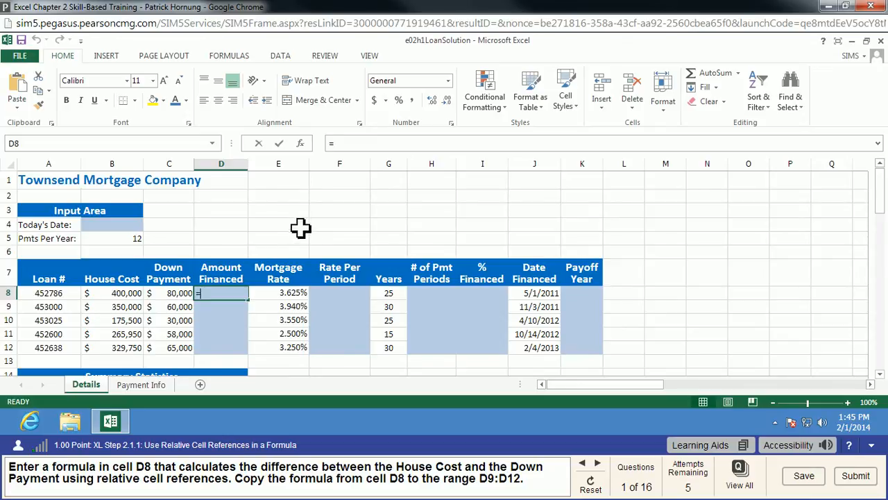
click(117, 297)
text(-)
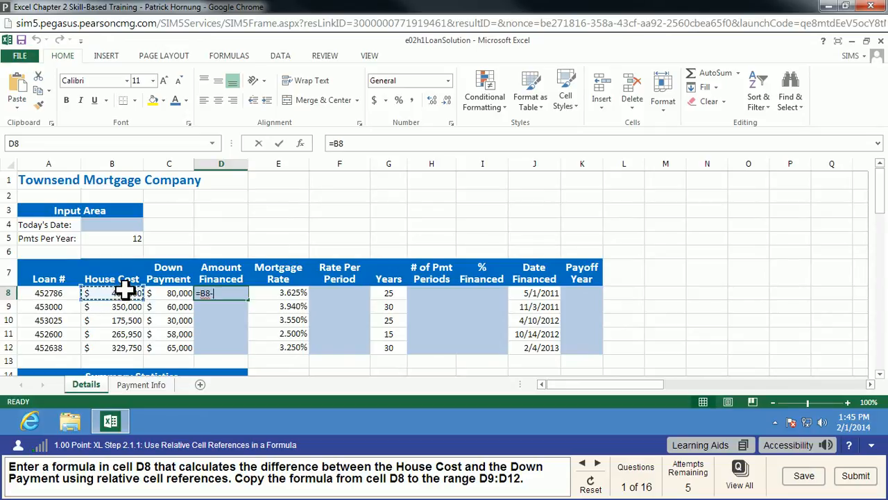
click(174, 293)
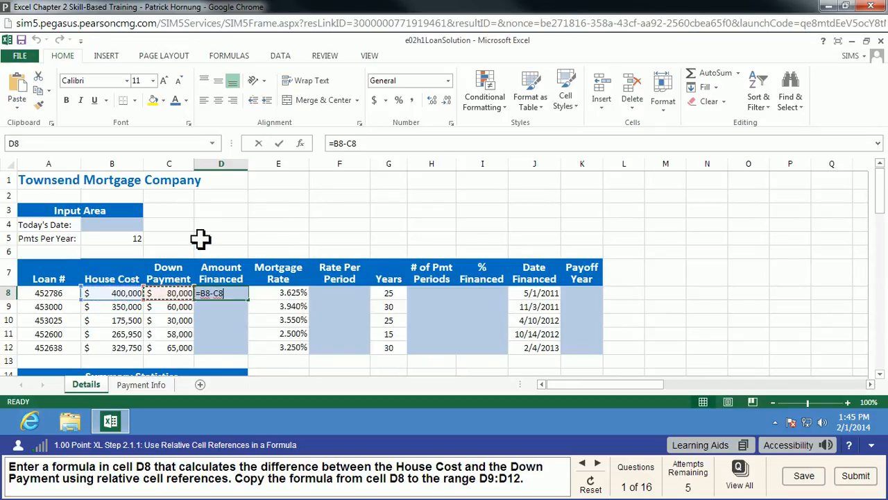
key(Return)
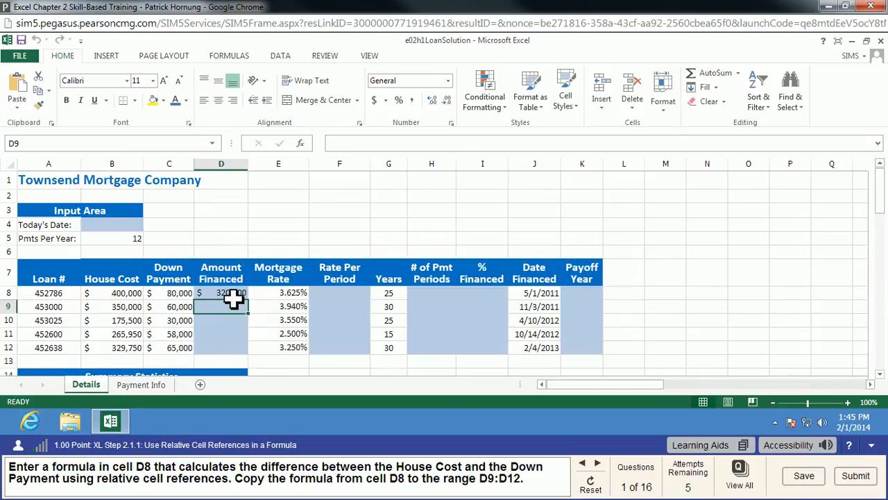
click(233, 295)
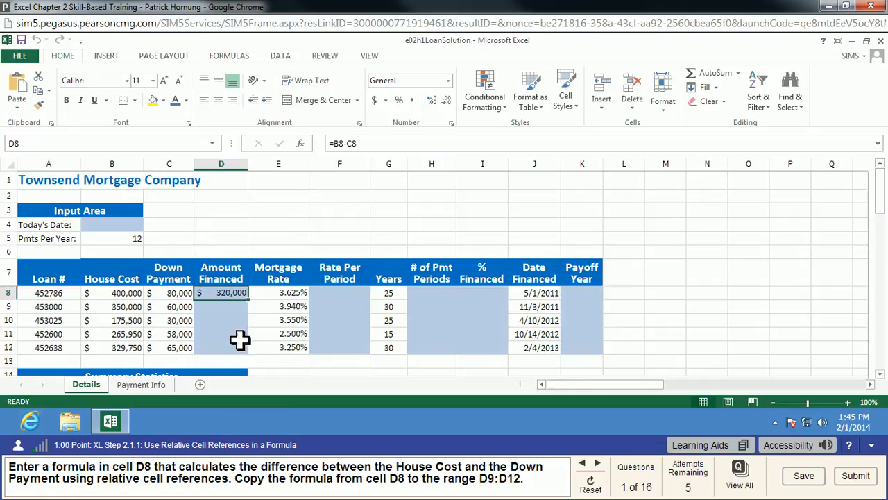
drag(249, 300, 251, 353)
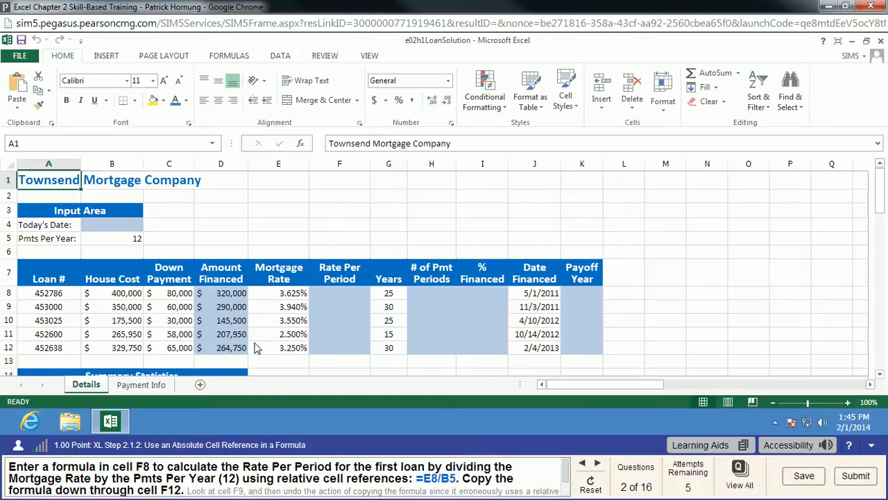
Examine the formulas in the Amount Financed column, then the mortgage rate in E8 and the payments per year in B5
click(236, 298)
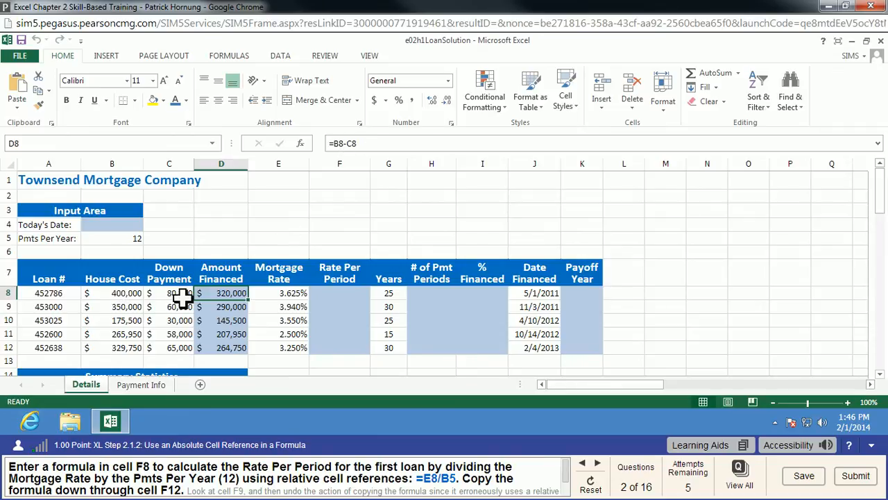
click(229, 312)
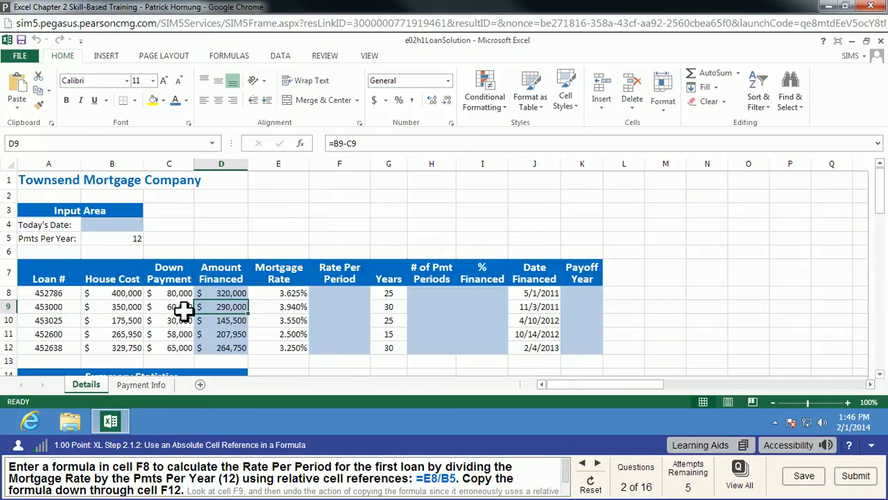
click(223, 323)
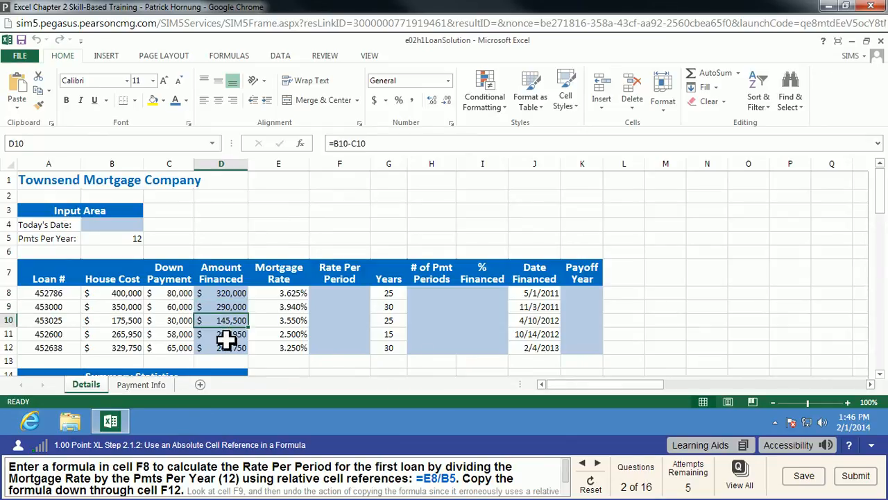
click(227, 347)
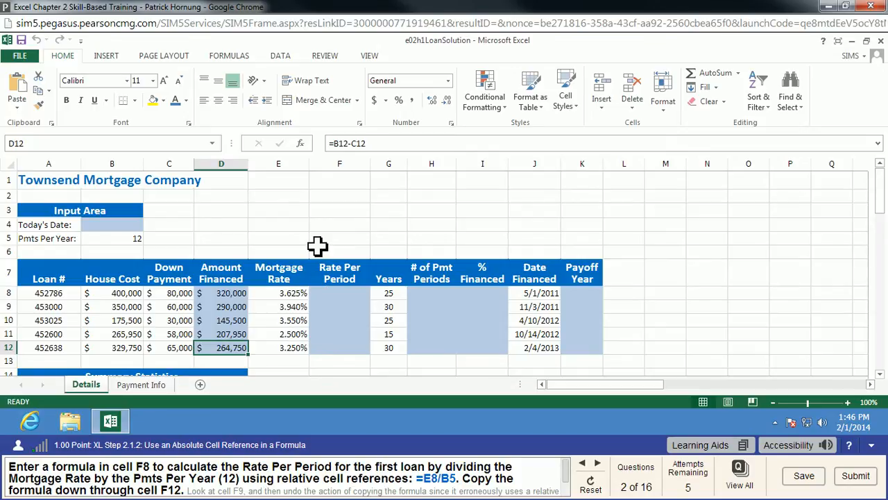
click(339, 294)
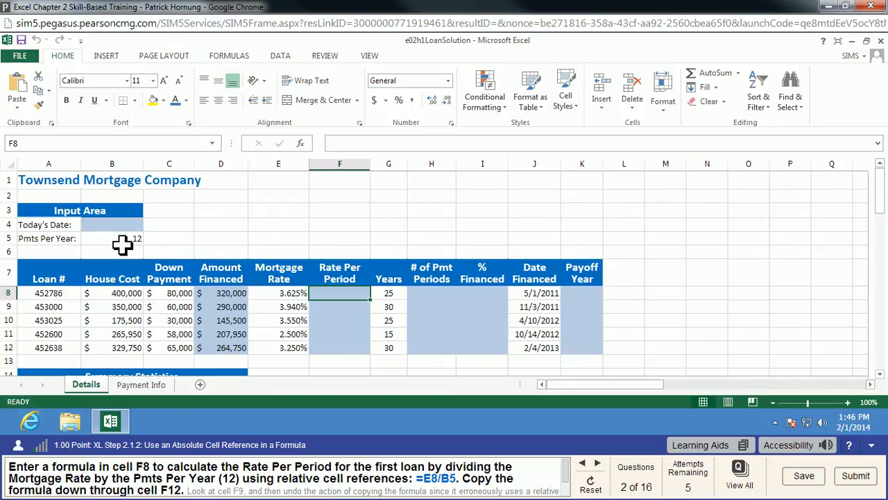
click(277, 298)
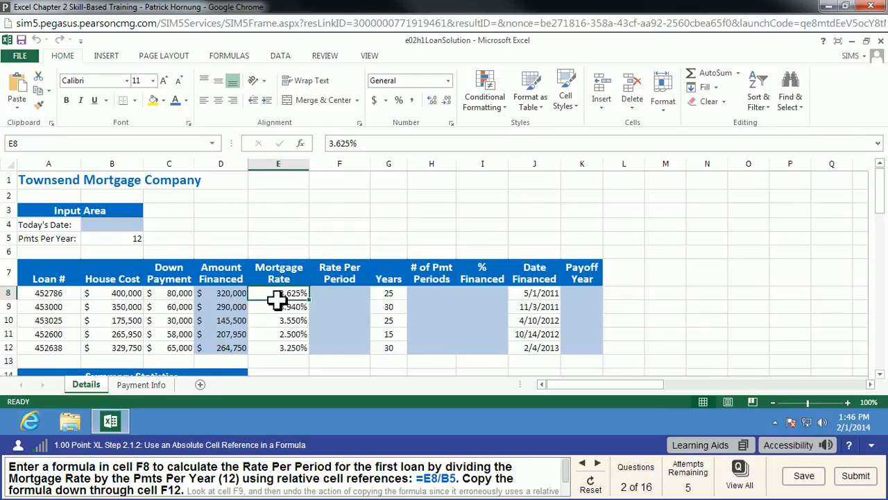
click(121, 242)
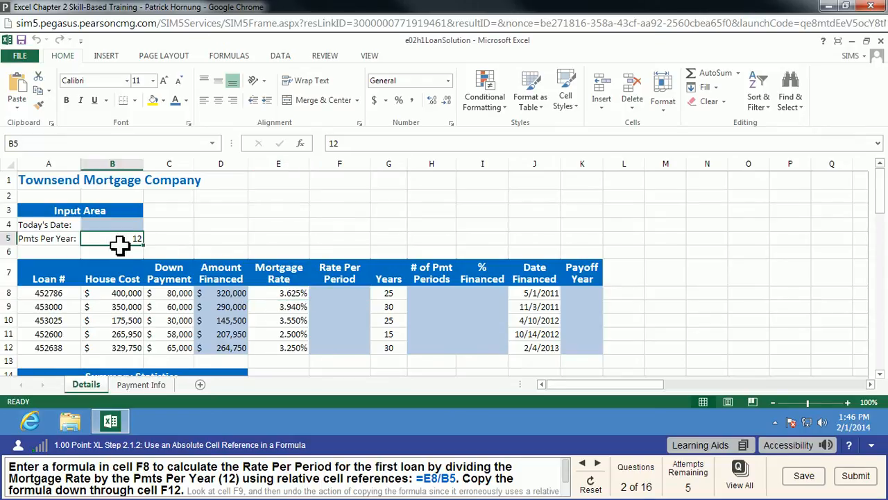
Enter the Rate Per Period formula =E8/B5 in cell F8 and copy it down through cell F12
click(334, 298)
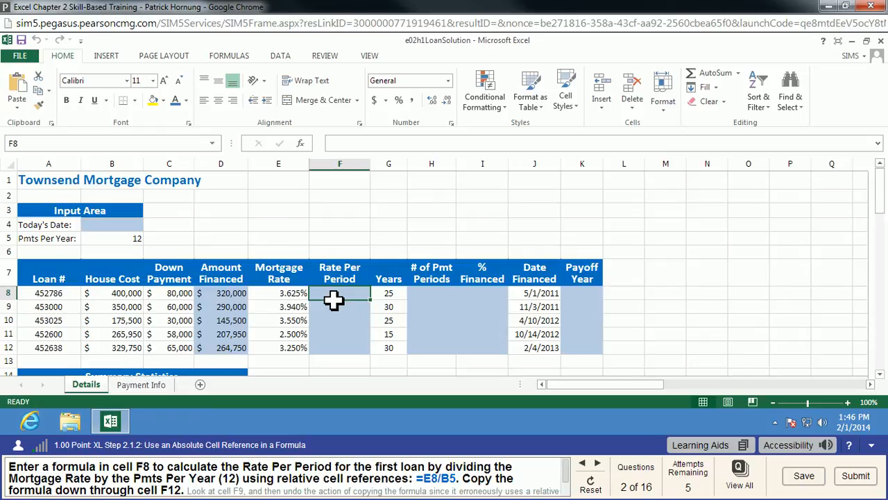
text(=e8)
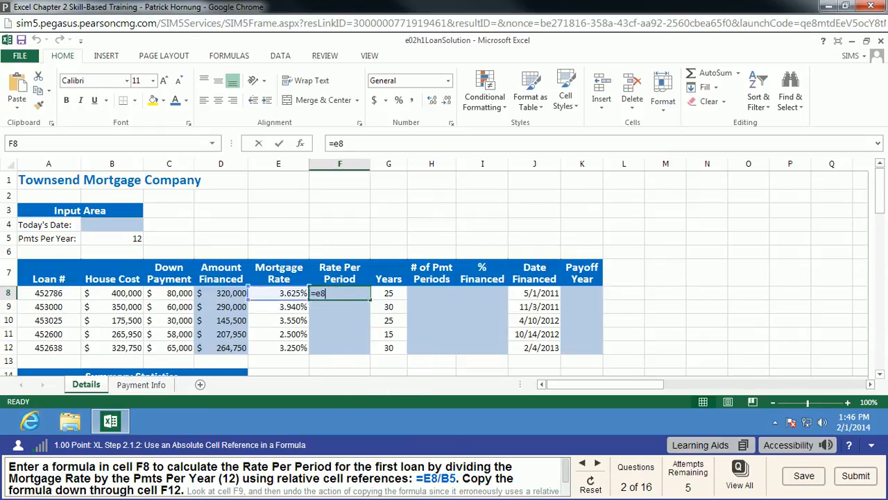
text(/b5)
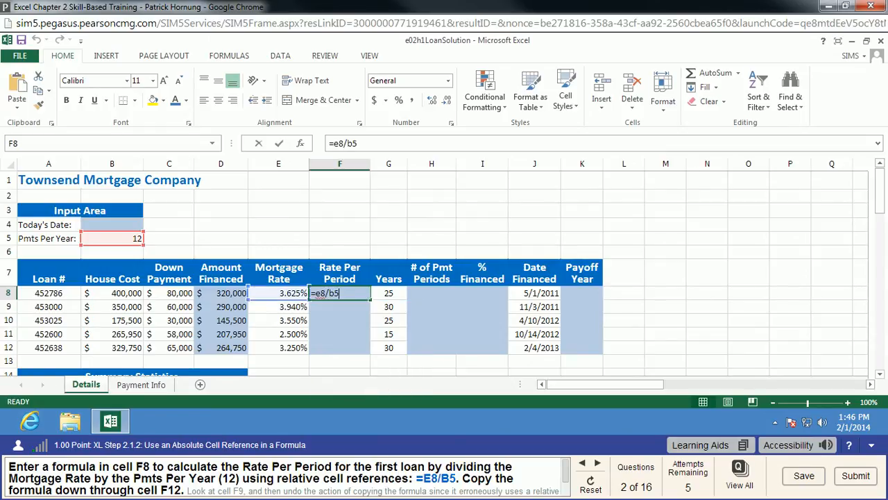
key(Return)
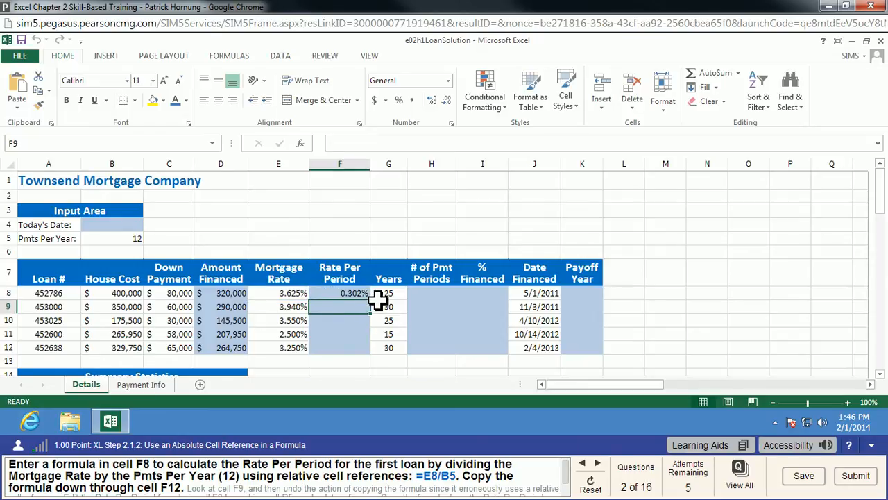
click(366, 295)
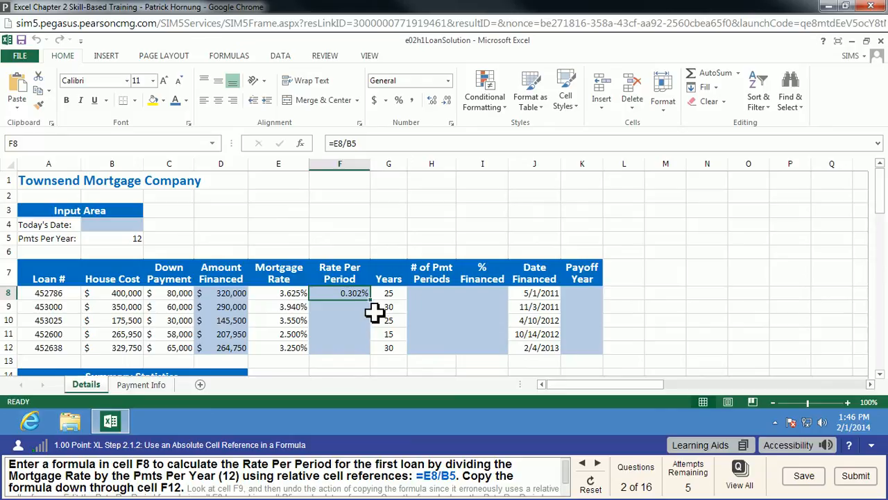
drag(377, 308, 375, 353)
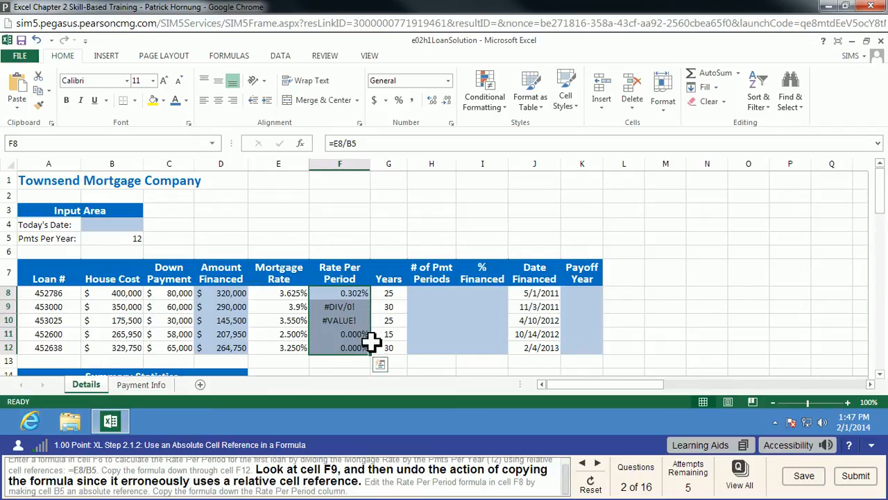
Compare the formulas in F8 and F9, check the referenced cell B6, and undo the copy of the Rate Per Period formula
click(383, 336)
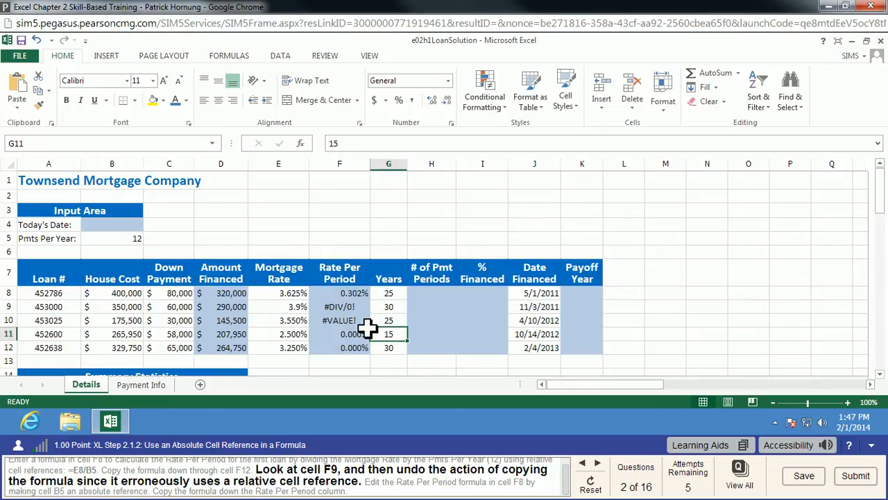
click(361, 294)
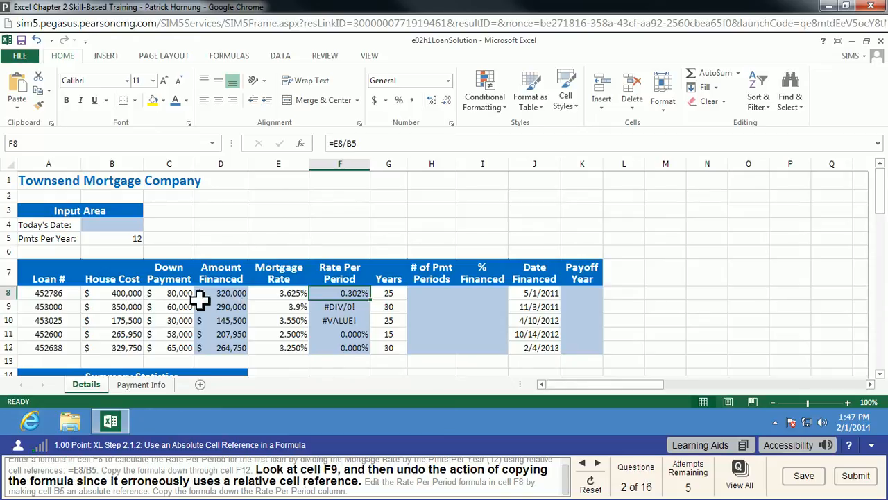
click(355, 312)
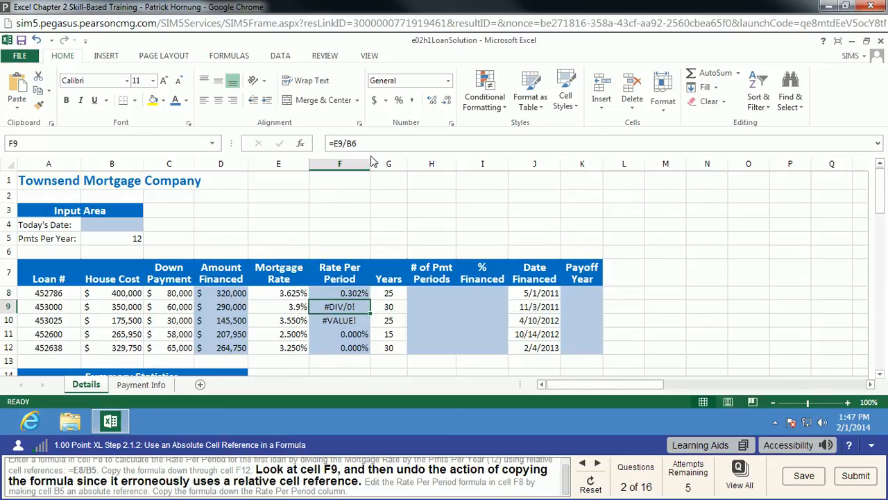
click(111, 251)
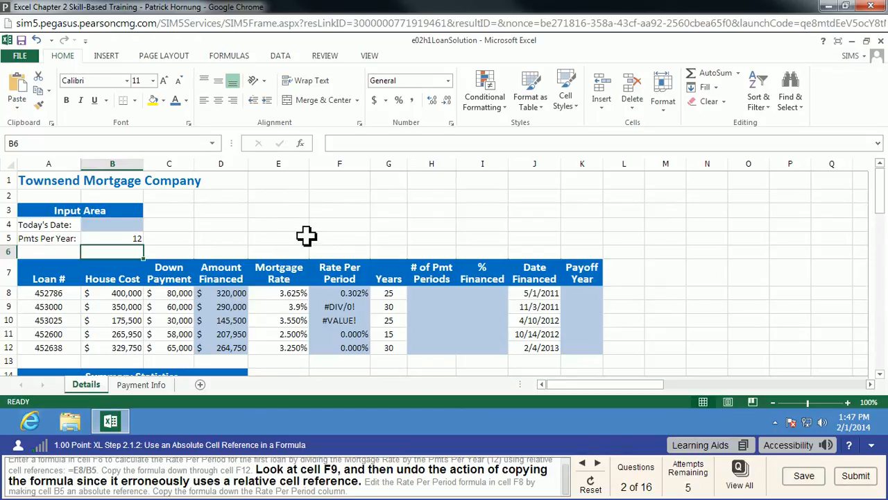
click(37, 40)
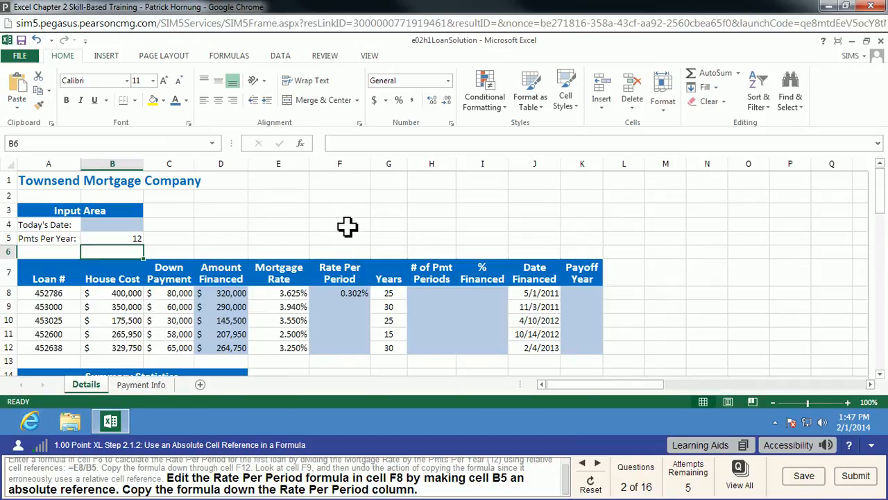
Change the formula in F8 to =E8/$B$5 and copy it down the Rate Per Period column through F12
click(356, 298)
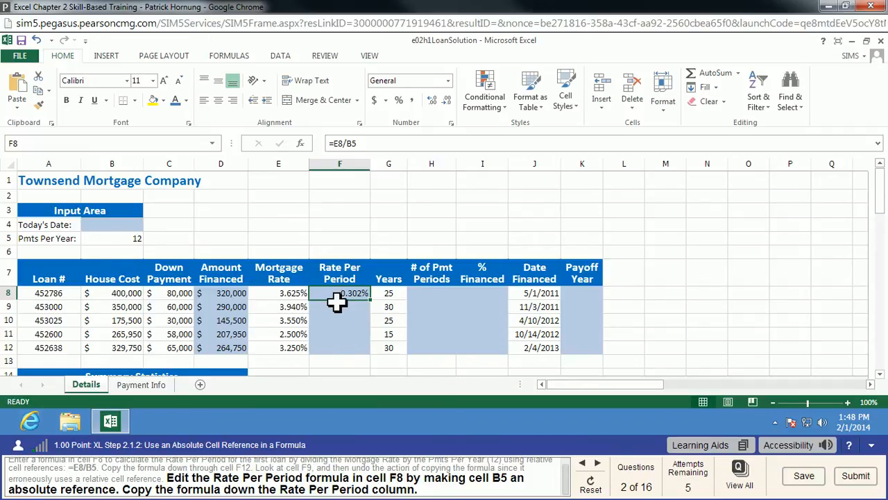
click(347, 143)
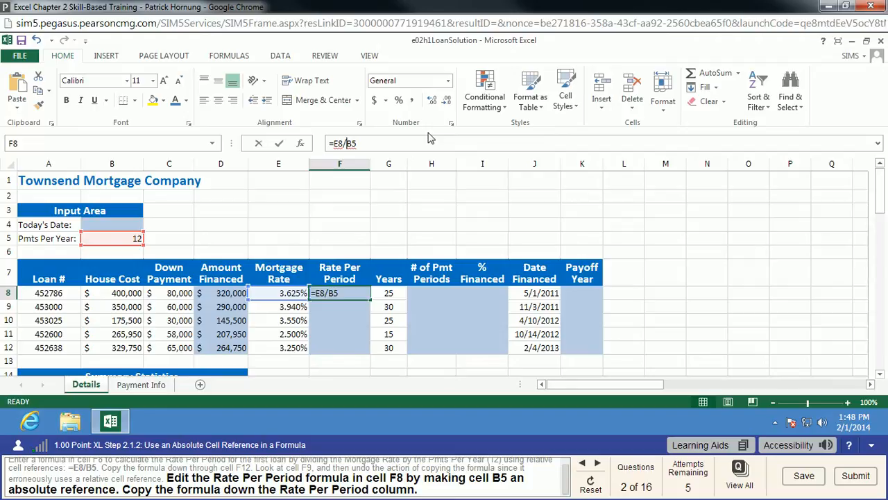
text($B$)
key(Return)
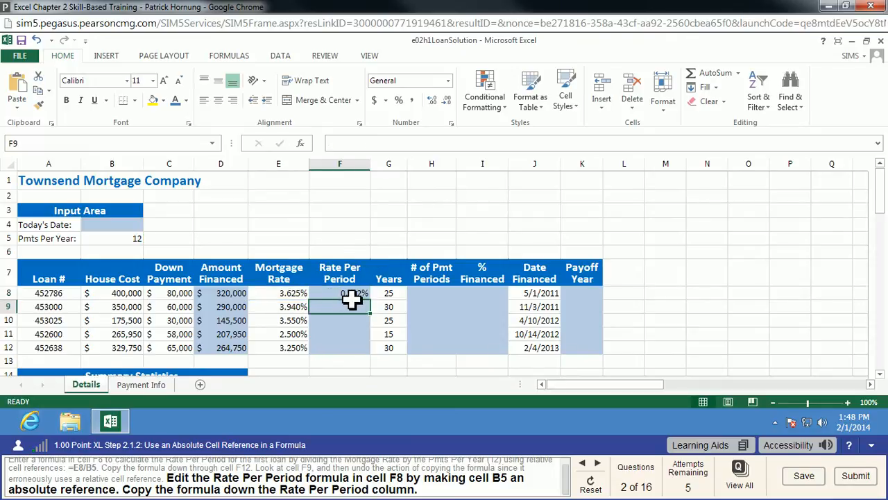
click(351, 297)
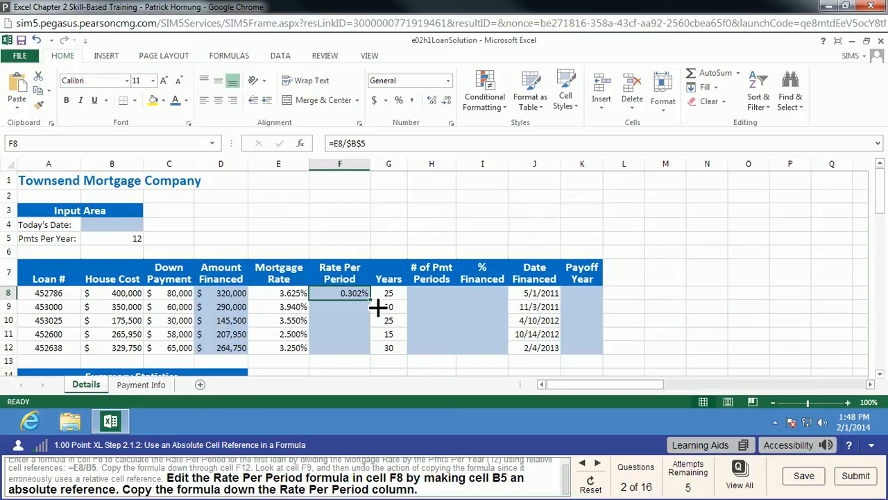
drag(370, 300, 371, 347)
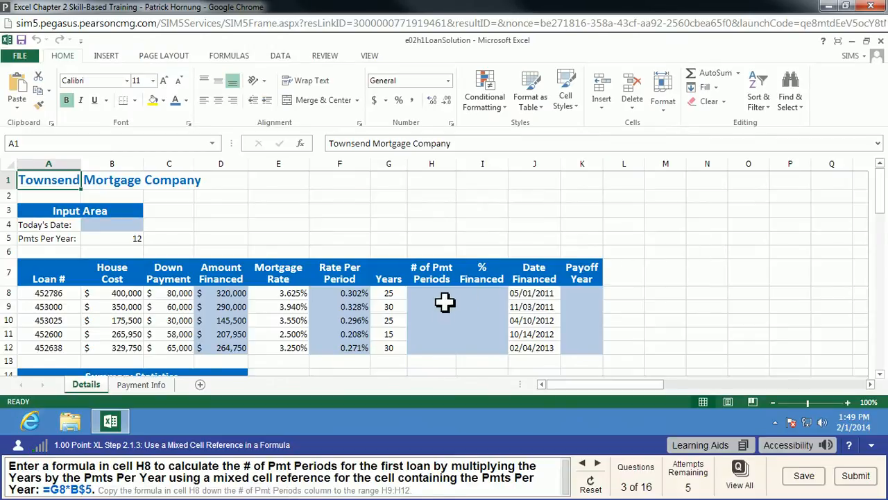
Enter the # of Pmt Periods formula =G8*B$5 in cell H8 and copy it down through cell H12
click(444, 296)
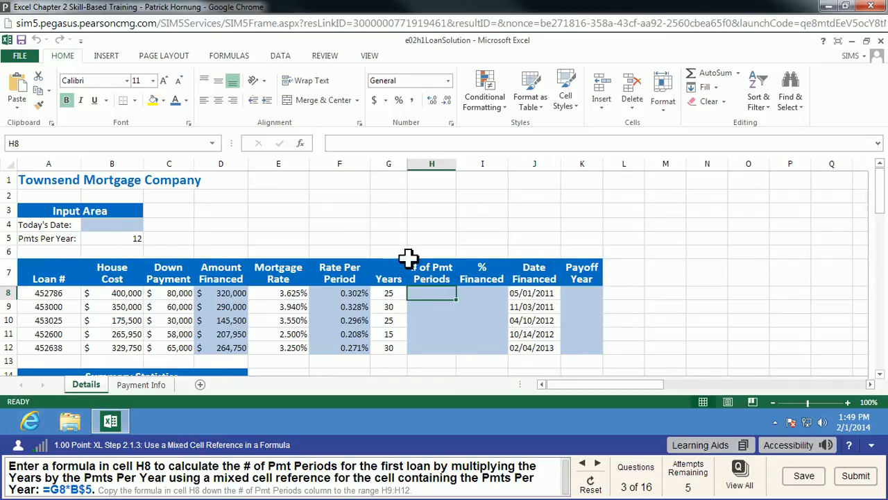
text(=)
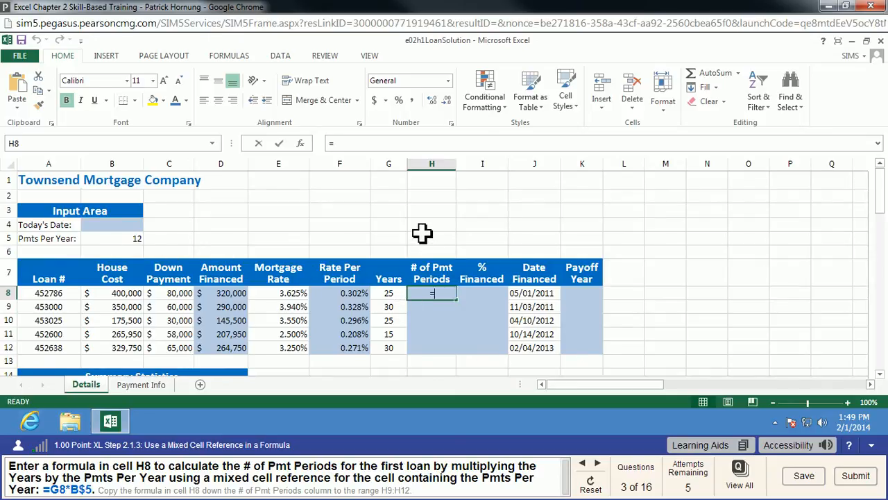
click(386, 295)
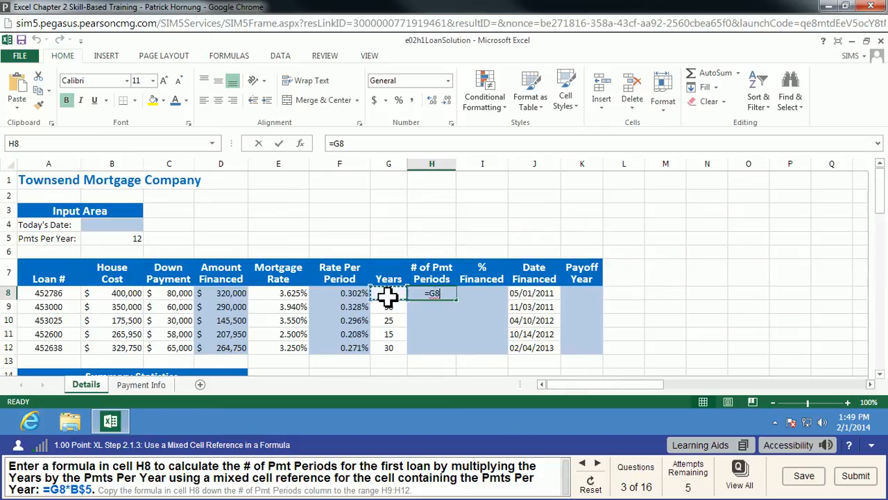
text(*)
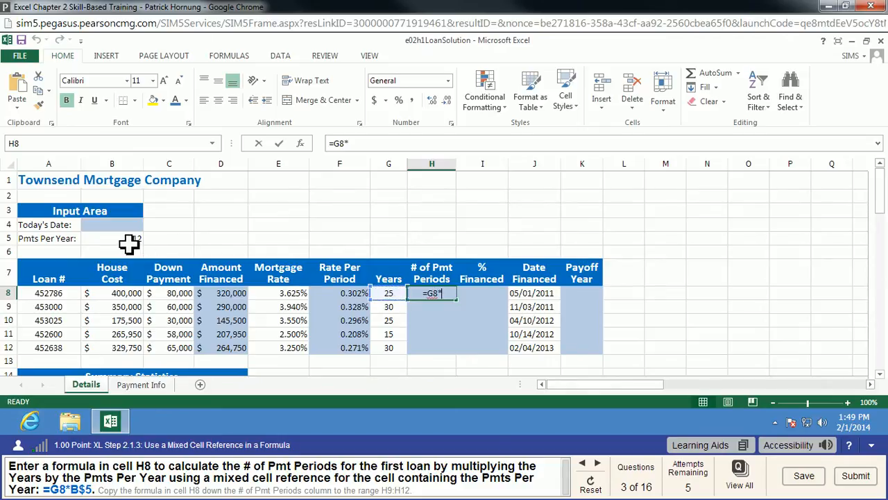
click(129, 242)
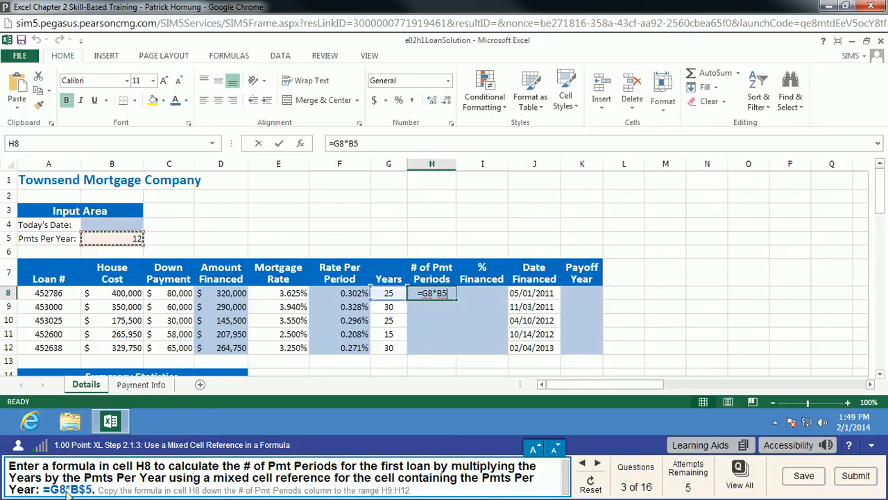
click(348, 143)
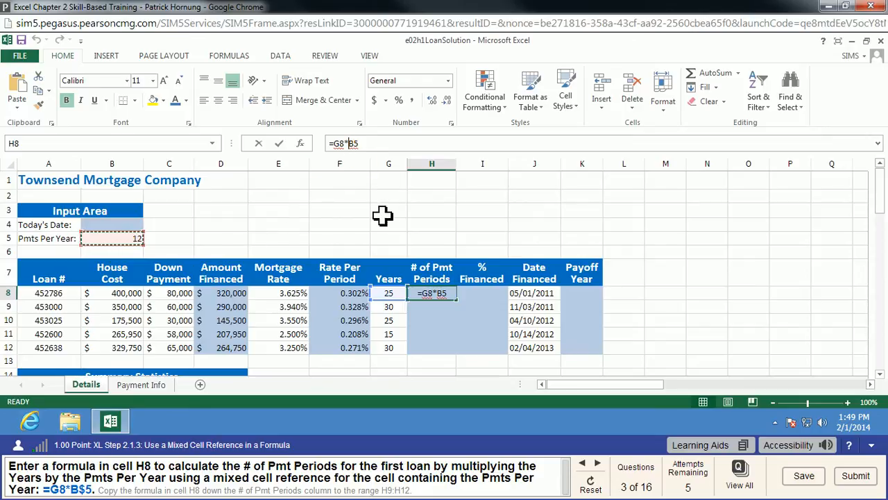
click(353, 143)
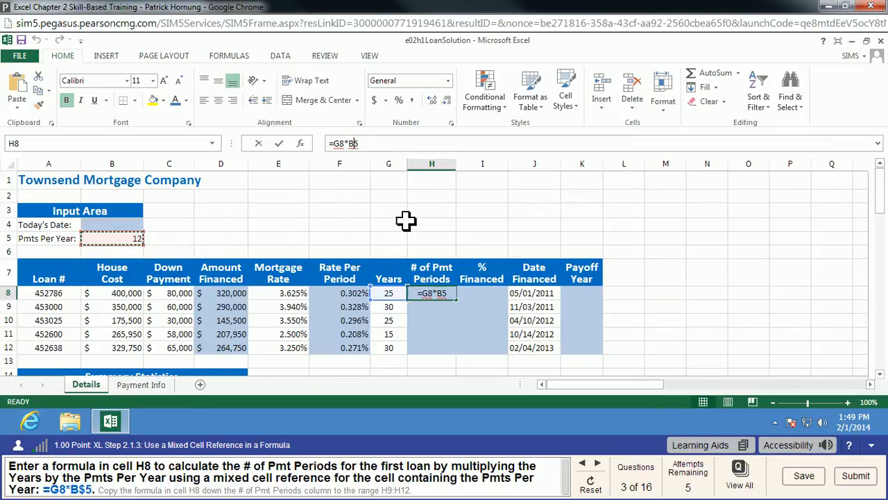
text($)
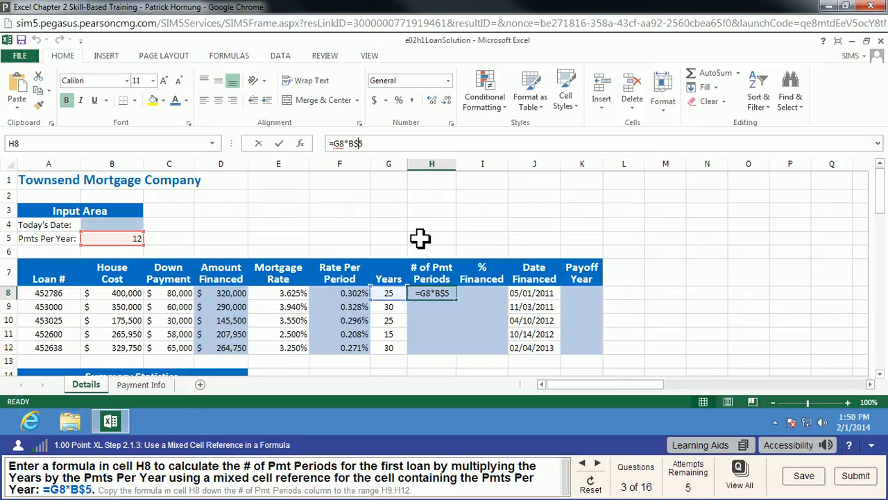
key(Return)
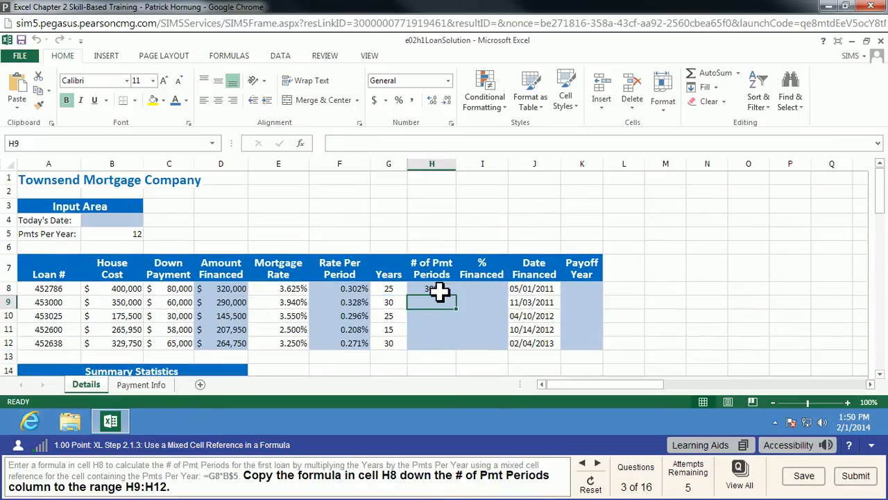
click(439, 292)
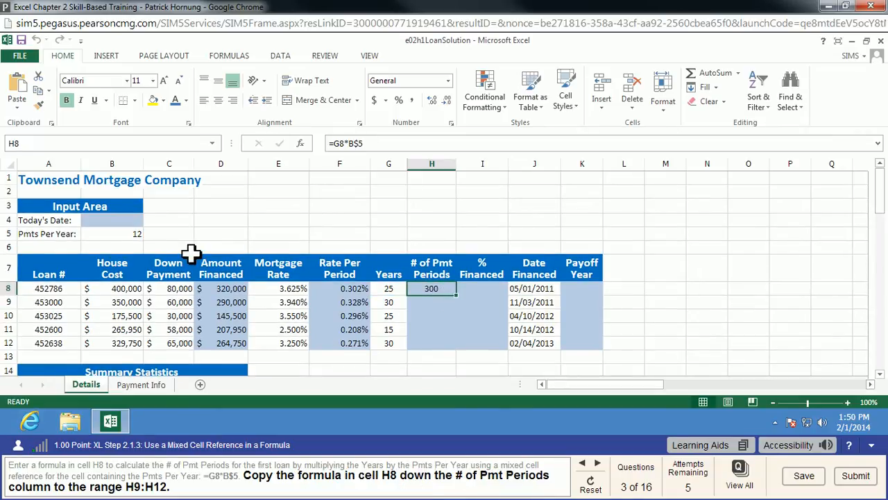
drag(457, 296, 463, 345)
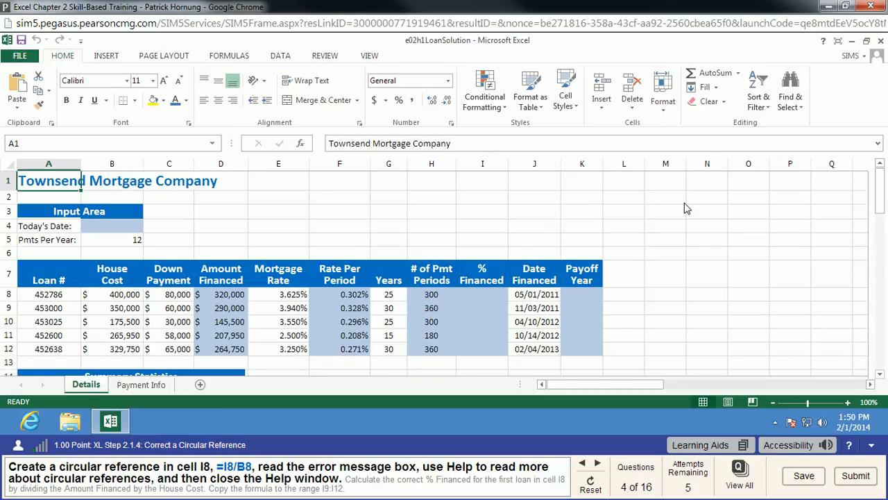
Create a circular reference in the % Financed column by entering the formula =I8/B8 in cell I8
click(481, 294)
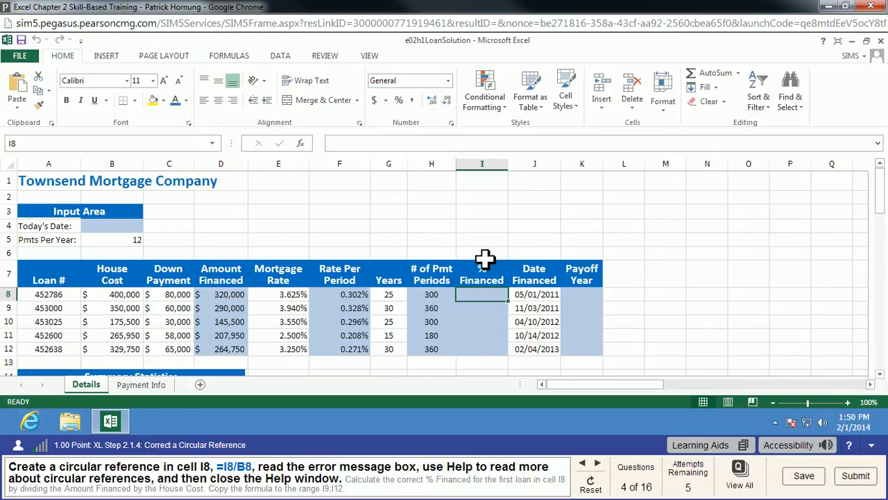
text(=i8/b8)
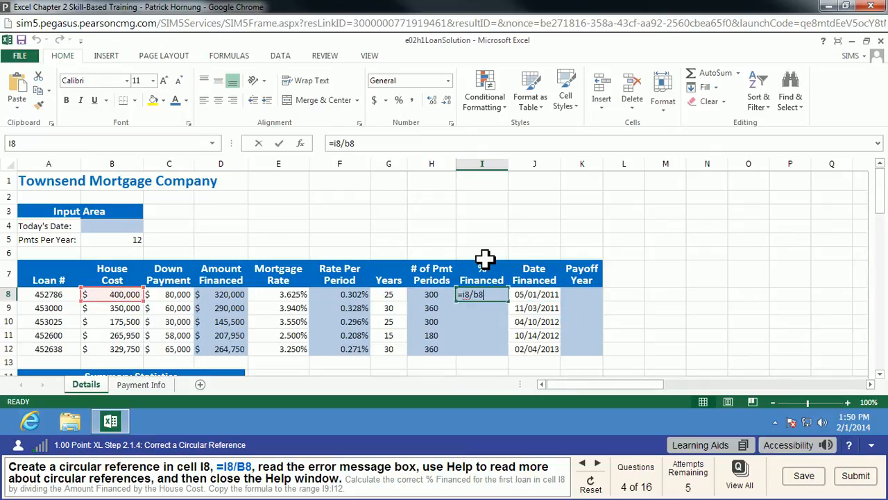
key(Return)
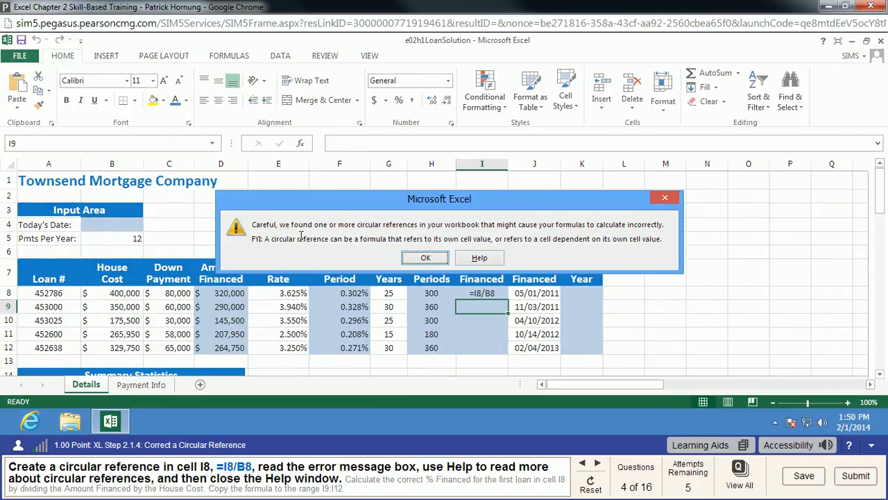
Read the Excel Help article on finding and fixing a circular reference, close it and dismiss the circular reference warning
click(494, 260)
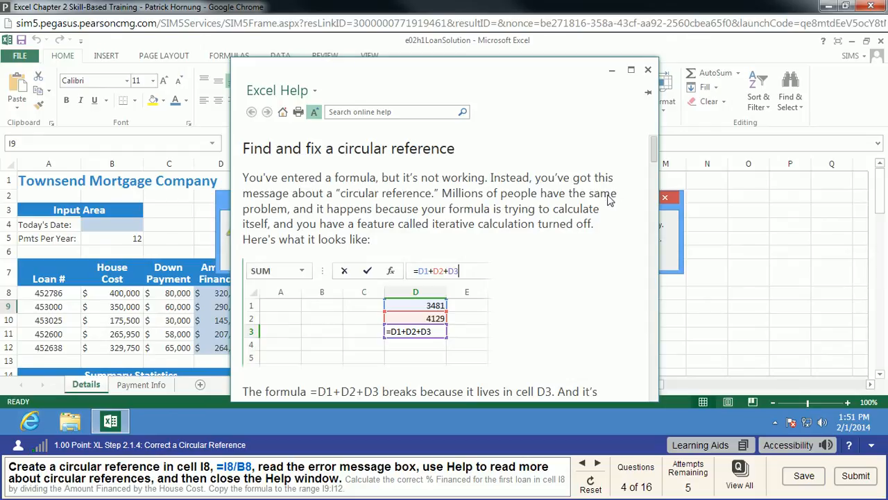
scroll(575, 231, down, 10)
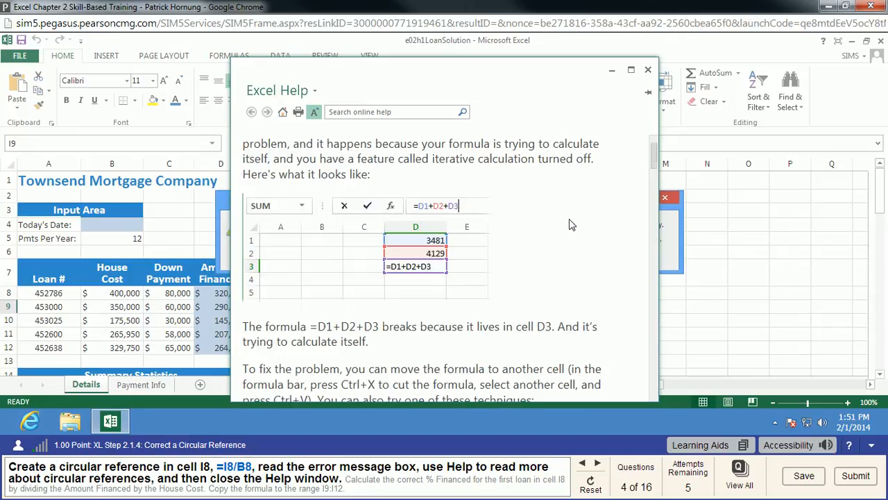
scroll(575, 230, down, 8)
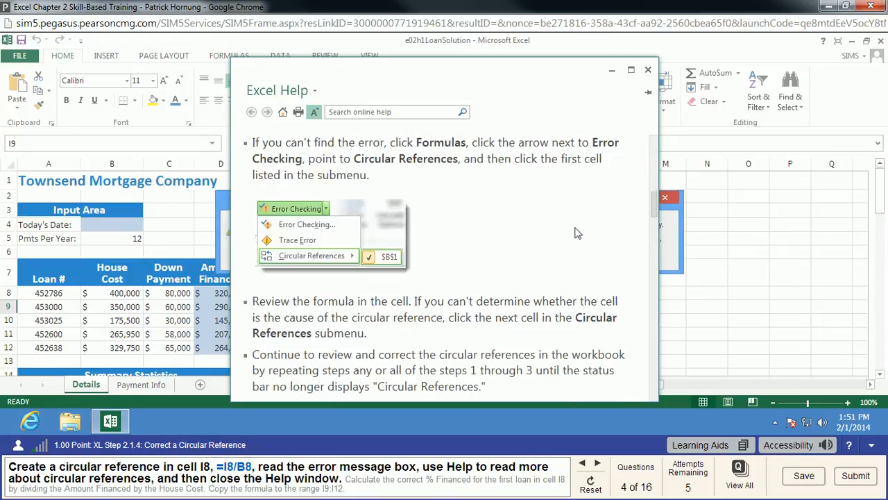
scroll(577, 232, down, 8)
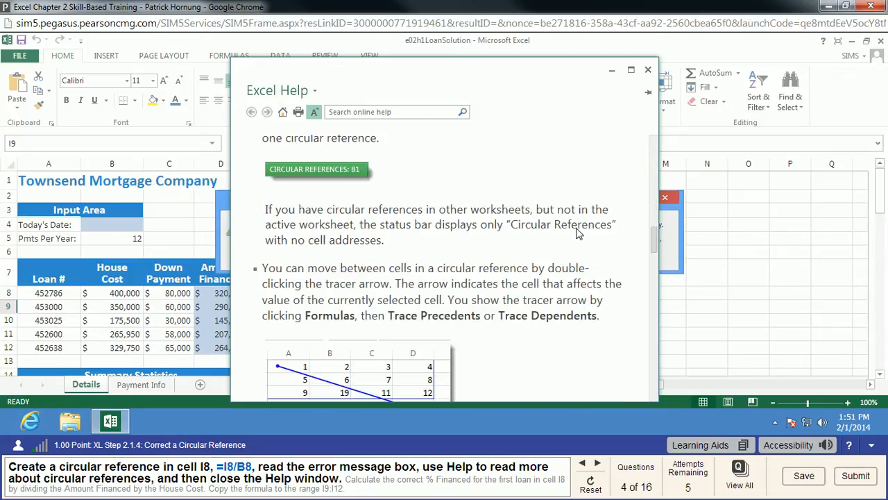
click(648, 72)
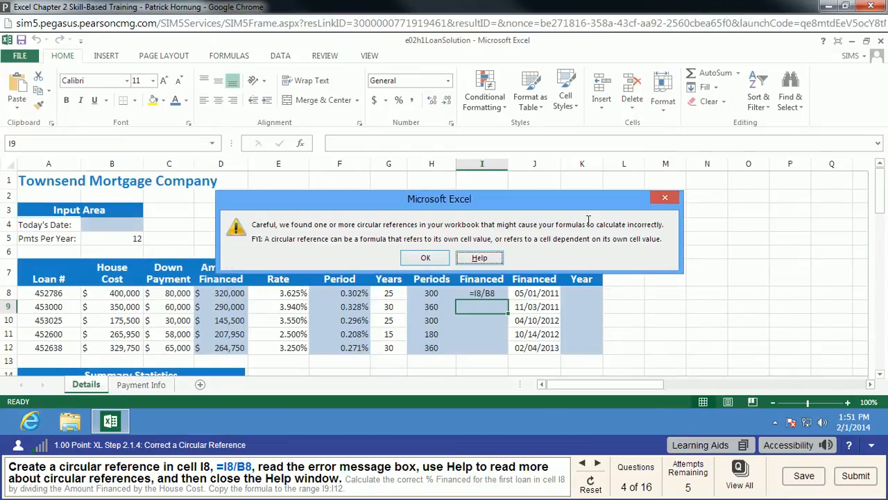
click(427, 260)
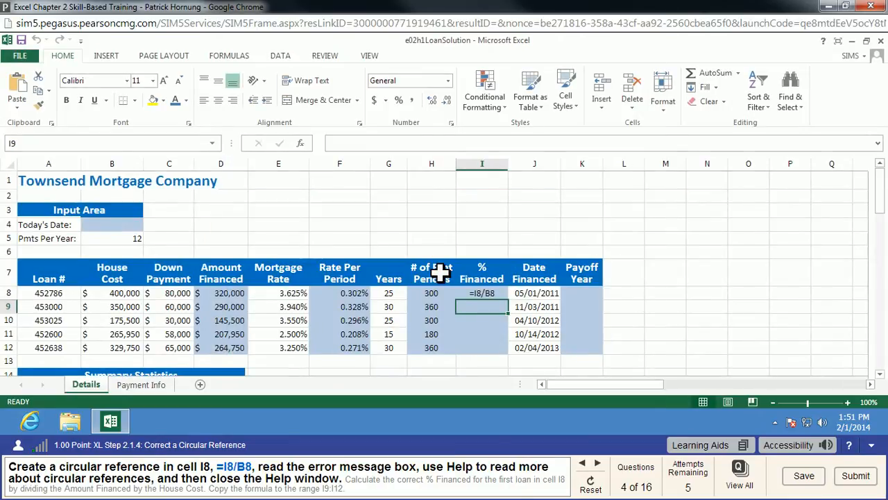
Replace the formula in I8 with =D8/B8 and copy it down the % Financed column through I12
click(485, 293)
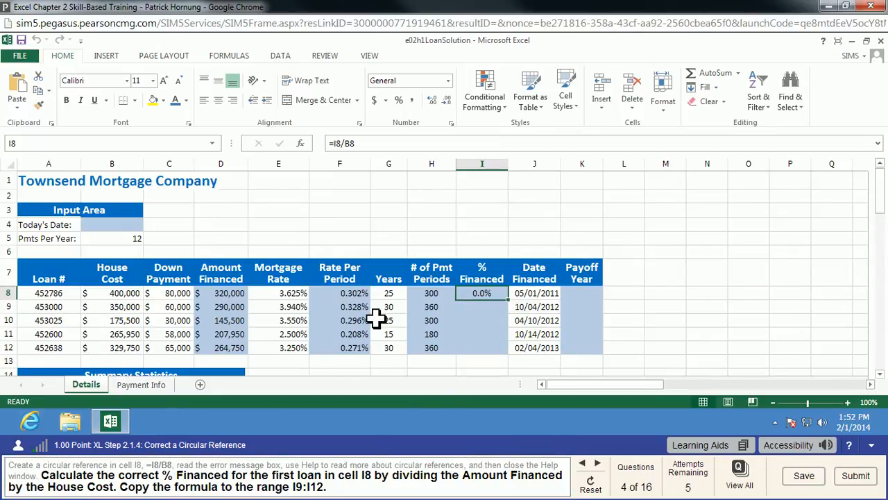
click(347, 144)
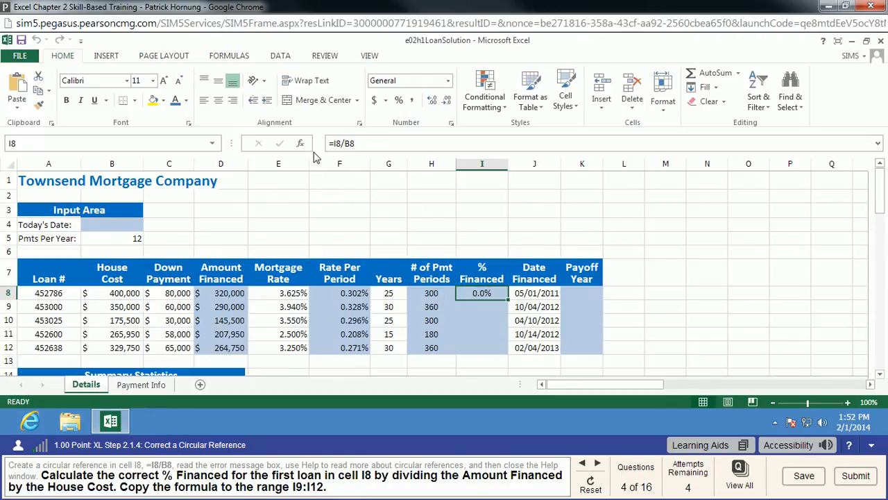
text(=)
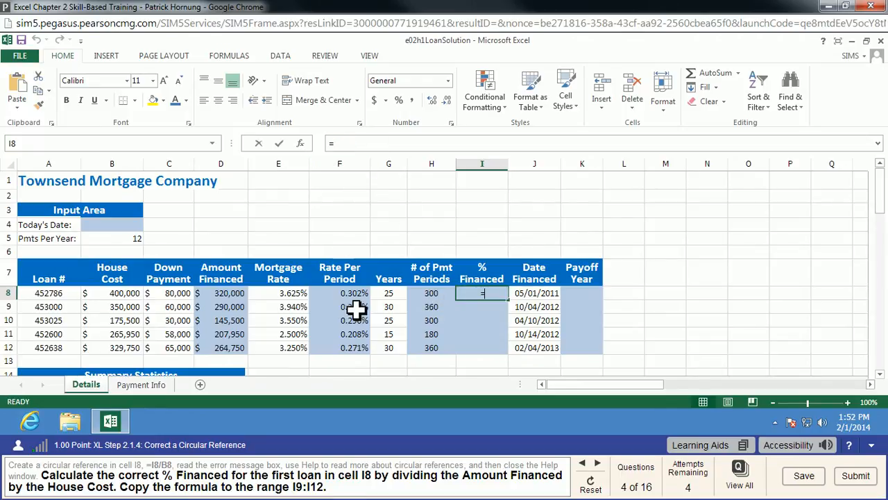
click(239, 297)
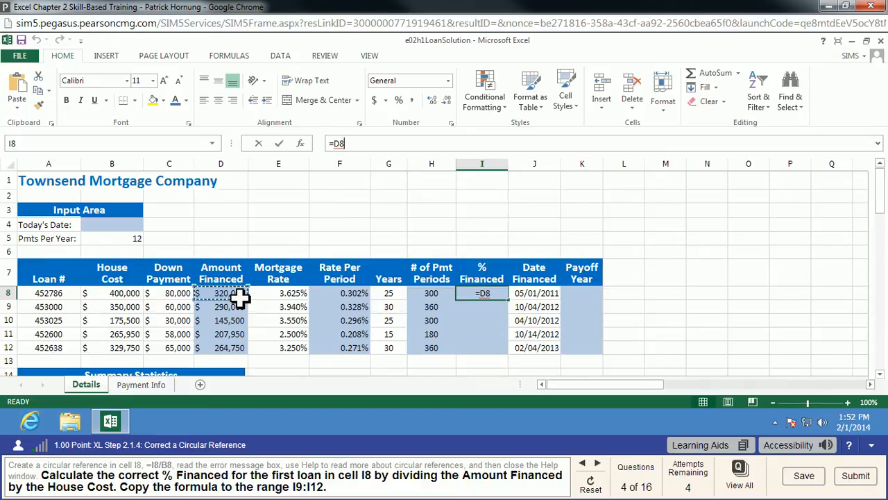
text(/)
click(125, 293)
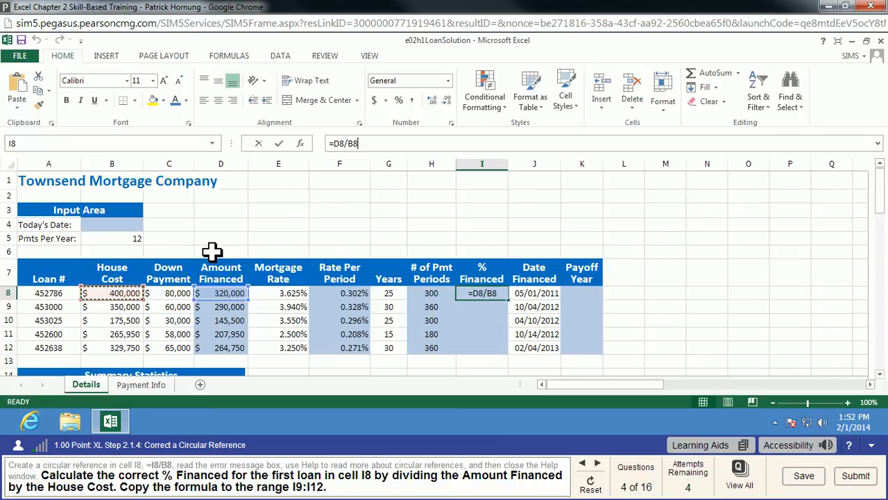
key(Return)
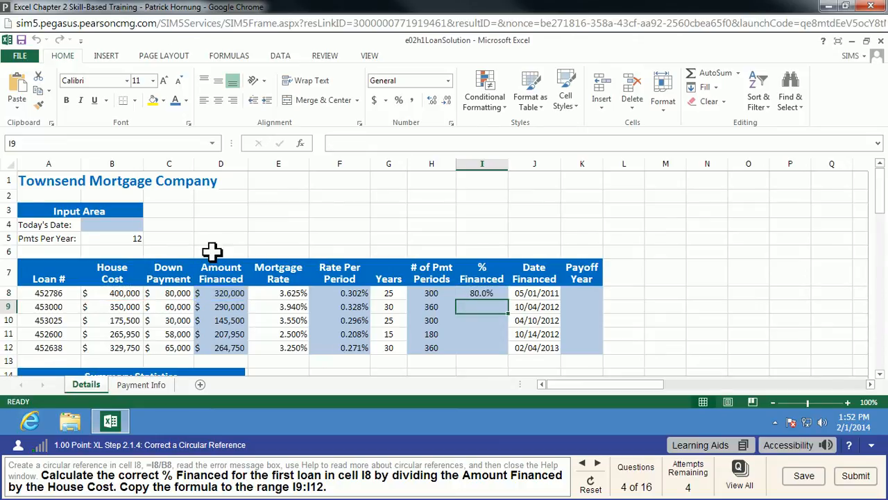
click(479, 295)
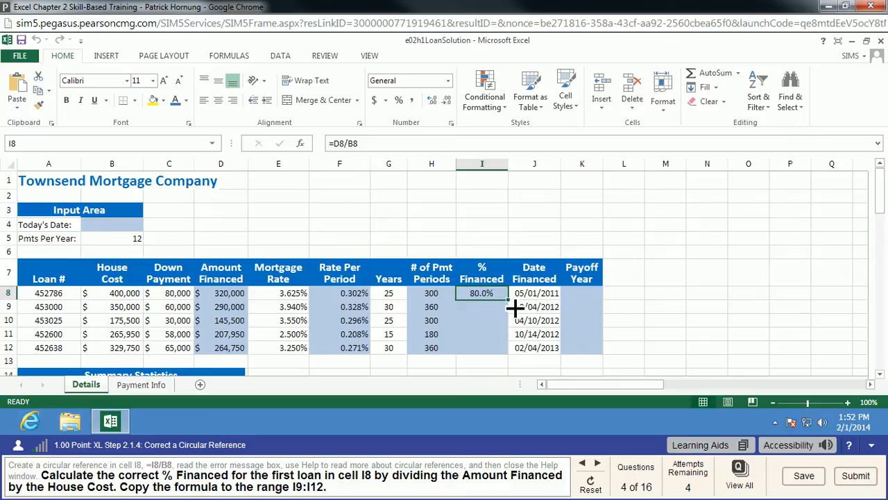
drag(514, 310, 516, 350)
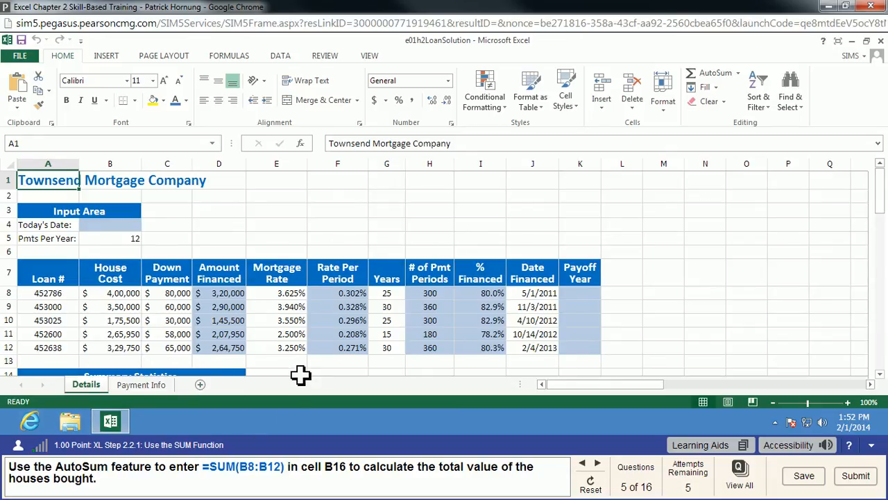
Total the house costs in cell B16 of the Summary Statistics with the AutoSum formula =SUM(B8:B12)
scroll(300, 375, down, 1)
scroll(300, 375, down, 1)
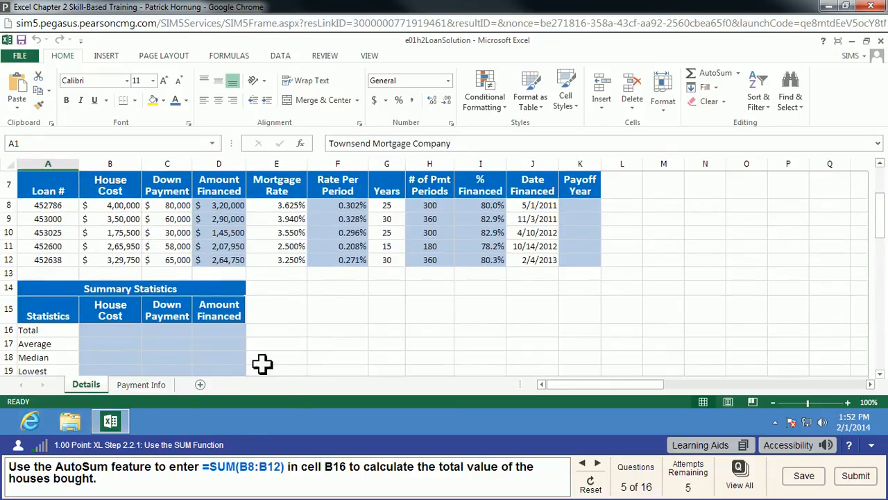
click(109, 332)
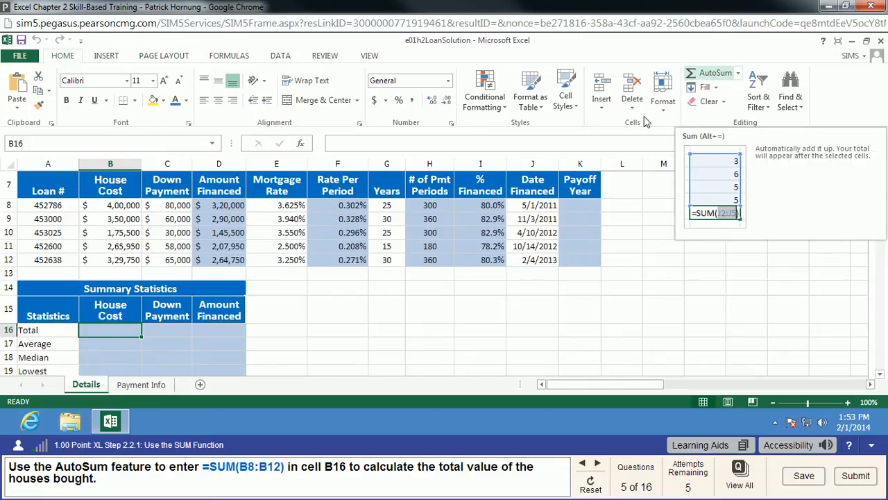
key(alt+equal)
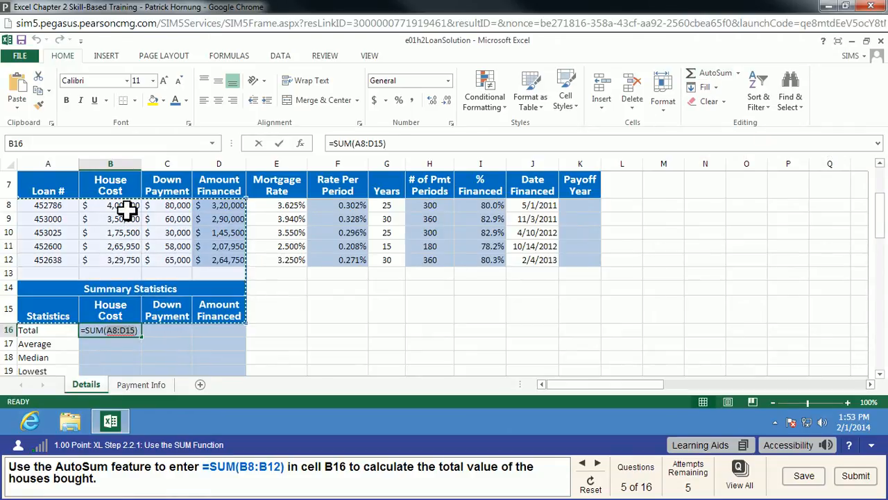
drag(127, 208, 123, 262)
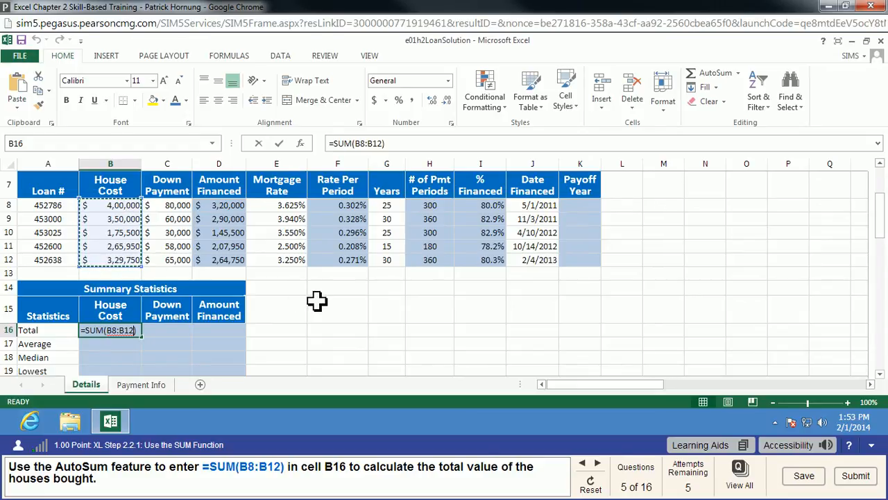
key(Return)
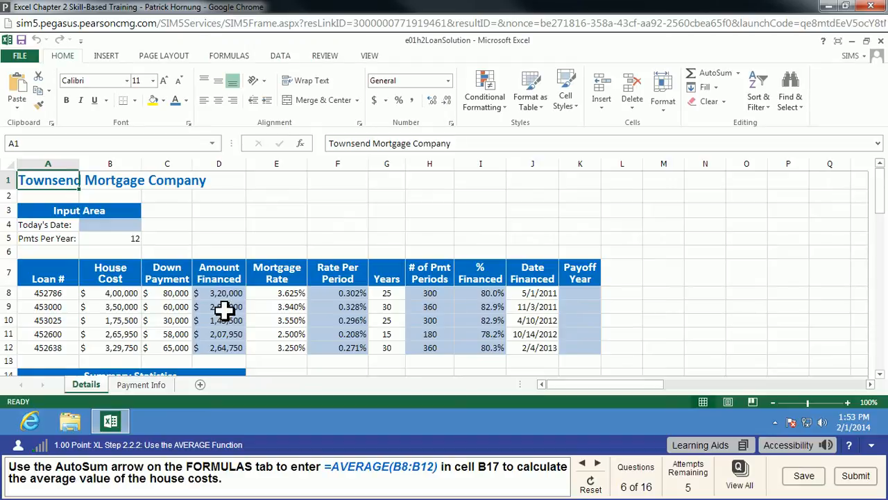
Average the house costs in cell B17 of the Summary Statistics with the AutoSum formula =AVERAGE(B8:B12)
scroll(222, 307, down, 1)
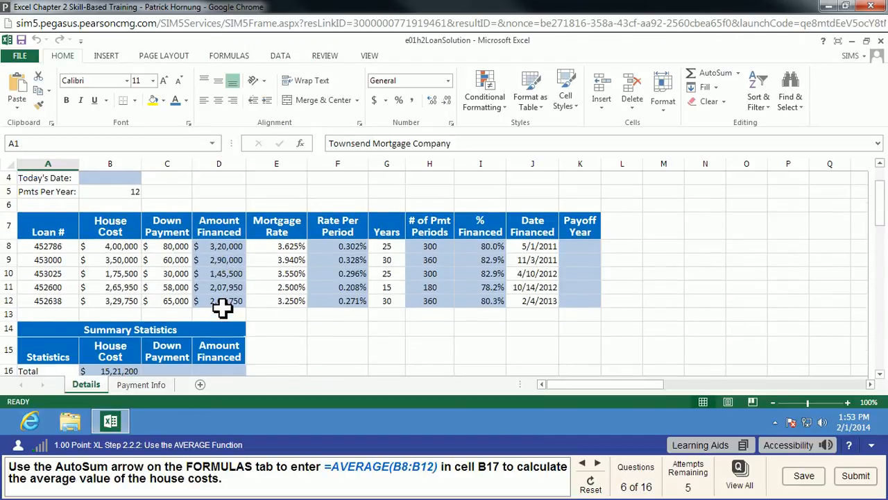
scroll(222, 307, down, 1)
click(119, 348)
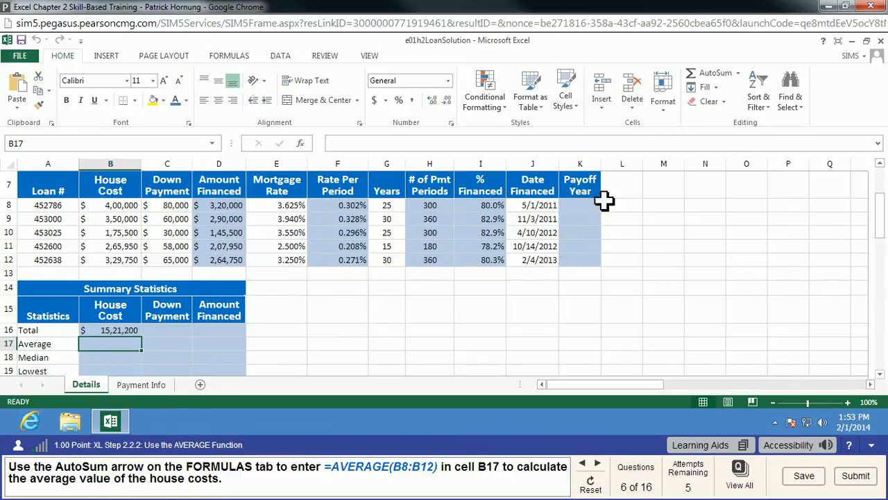
click(740, 73)
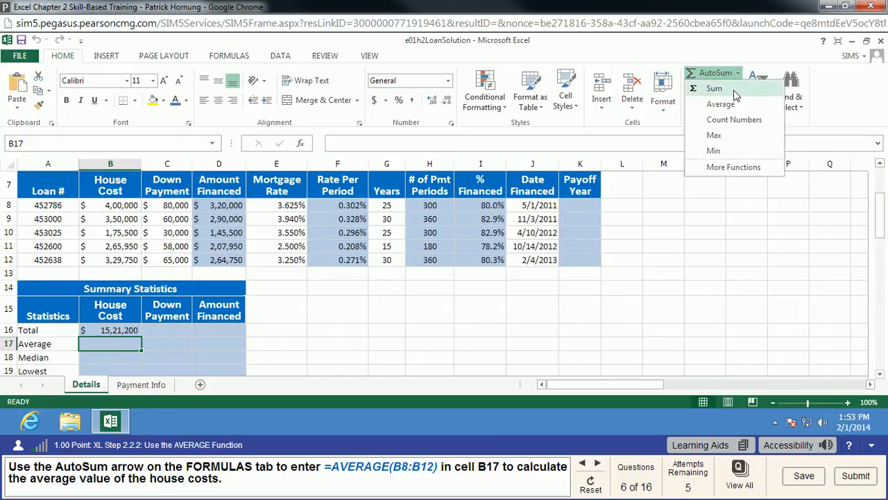
click(694, 104)
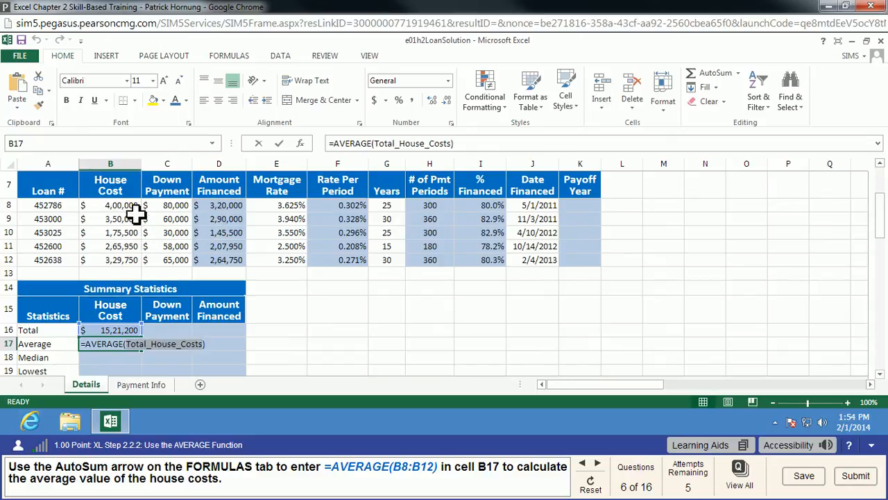
drag(134, 206, 133, 262)
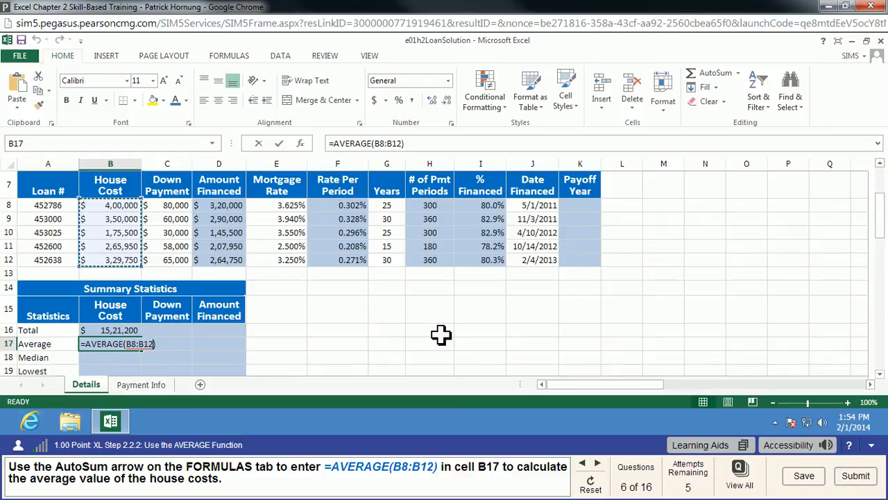
key(Return)
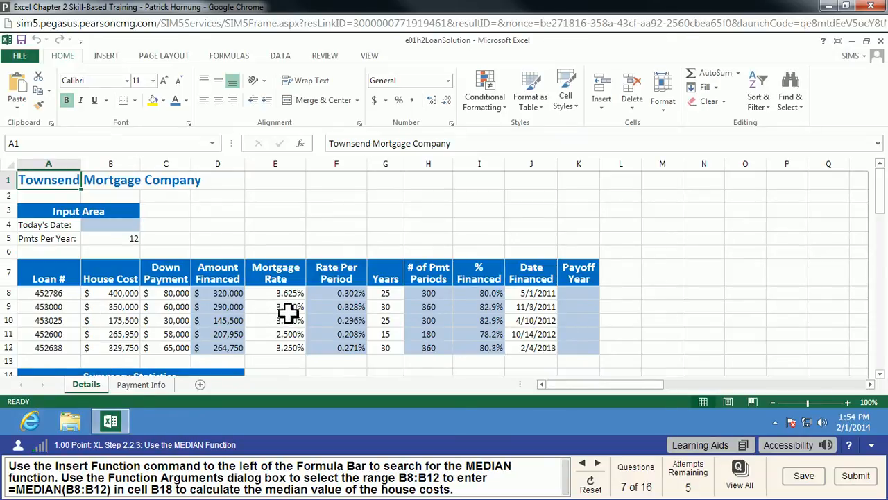
Search the Insert Function dialog for "median" and insert the MEDIAN function into cell B18
scroll(288, 313, down, 2)
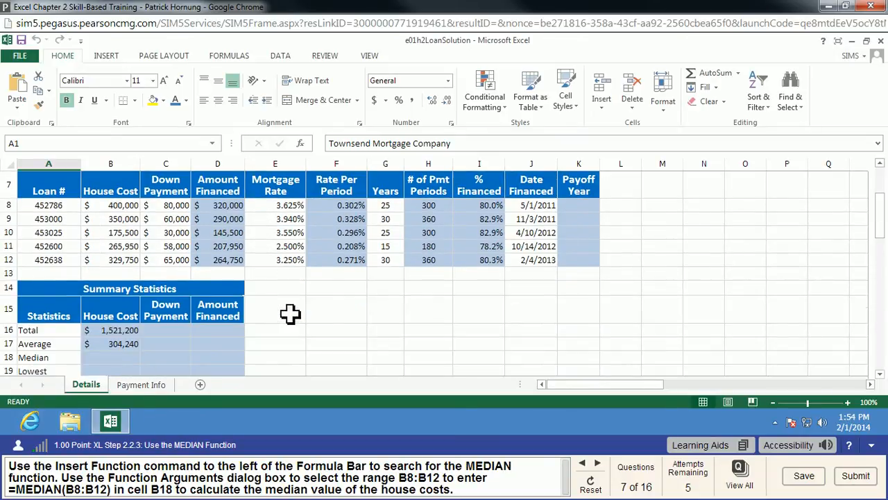
drag(129, 358, 114, 343)
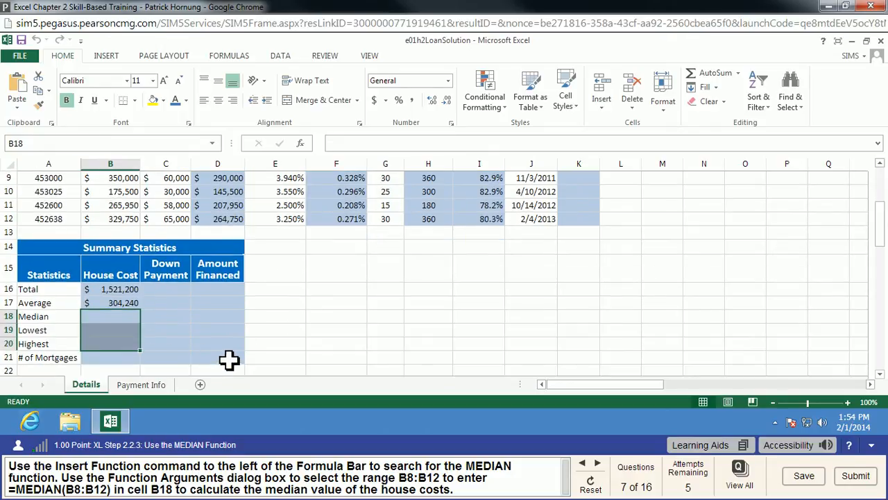
click(131, 316)
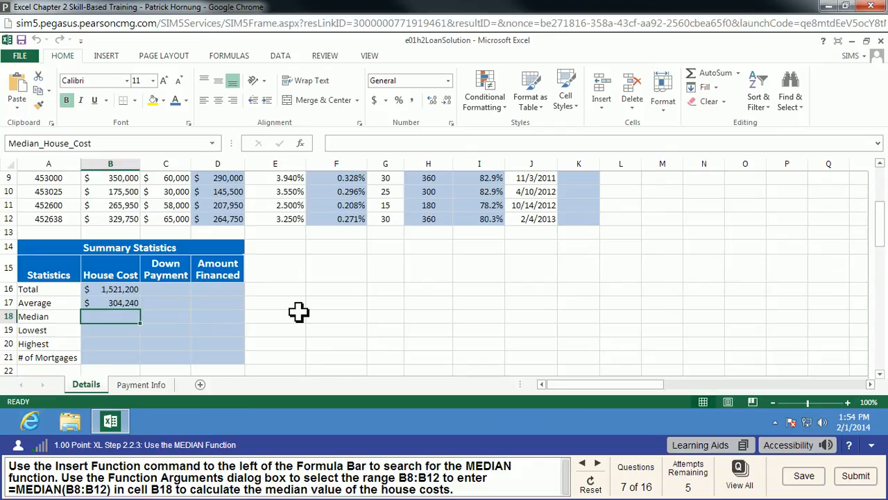
click(229, 56)
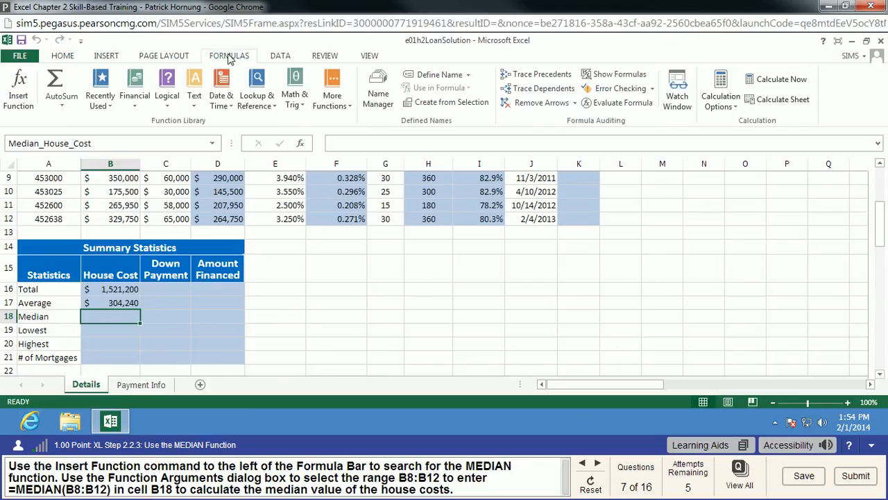
click(25, 83)
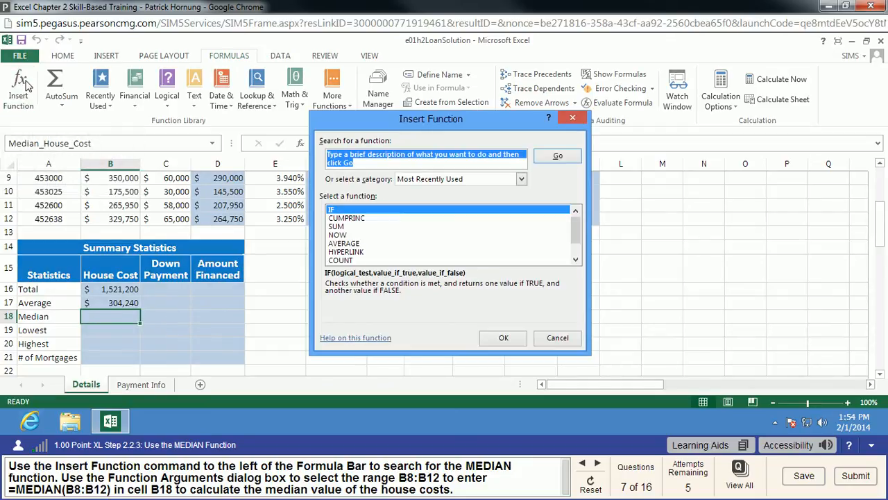
text(median)
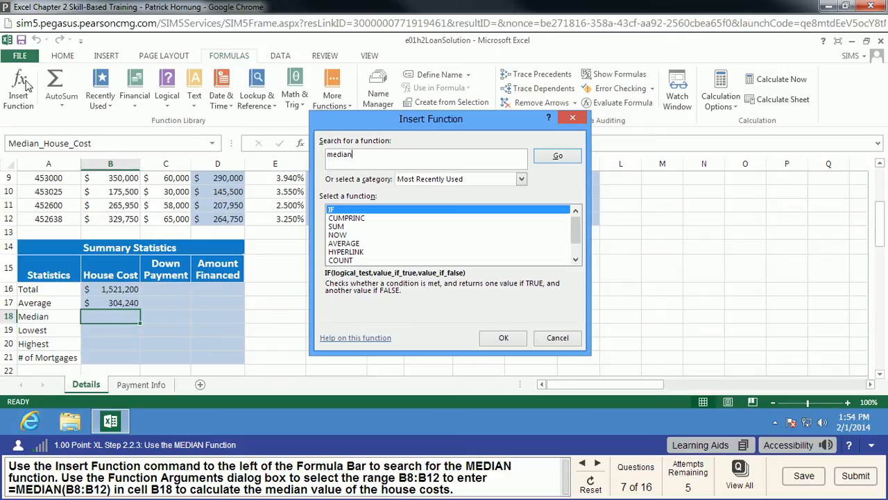
key(Return)
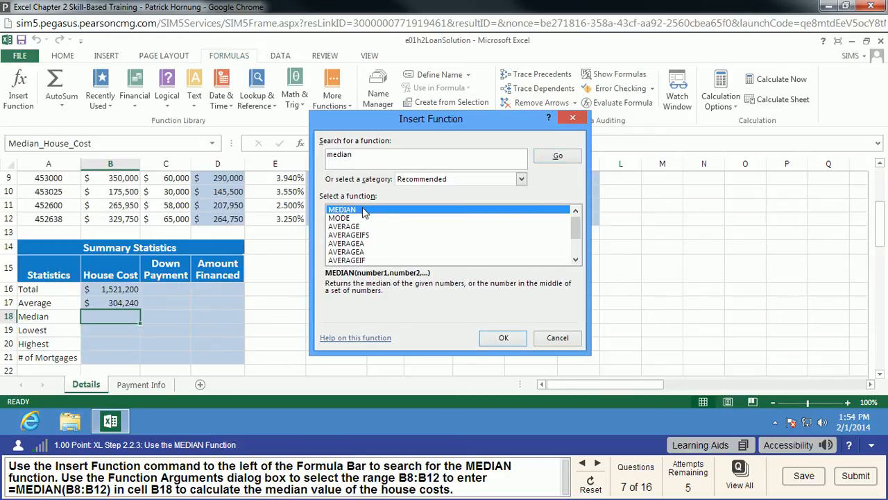
click(494, 339)
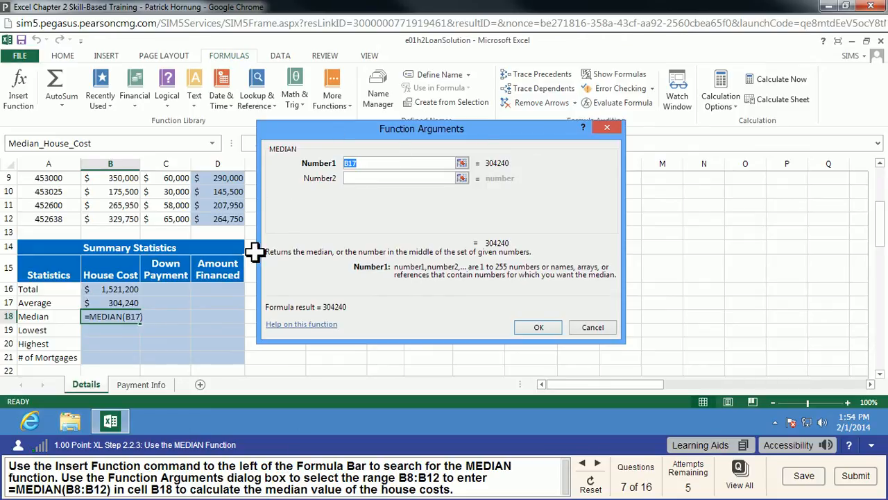
Set the MEDIAN function's Number1 argument to the house costs B8:B12 and confirm the formula
scroll(132, 201, up, 1)
click(128, 219)
drag(132, 232, 131, 276)
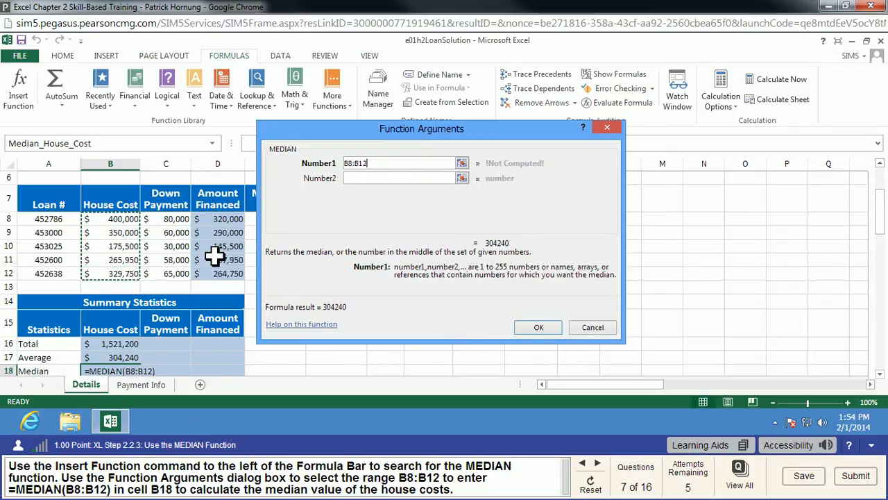
click(530, 330)
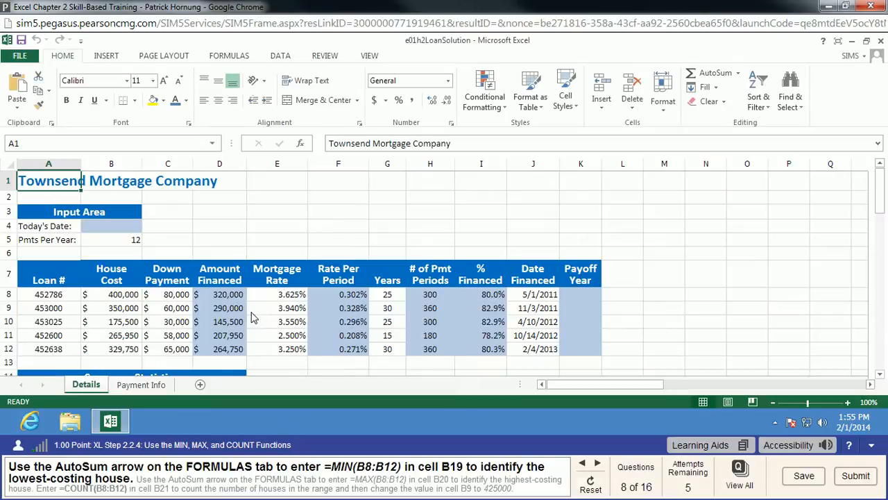
Find the lowest house cost in cell B19 with the AutoSum formula =MIN(B8:B12)
scroll(260, 315, down, 1)
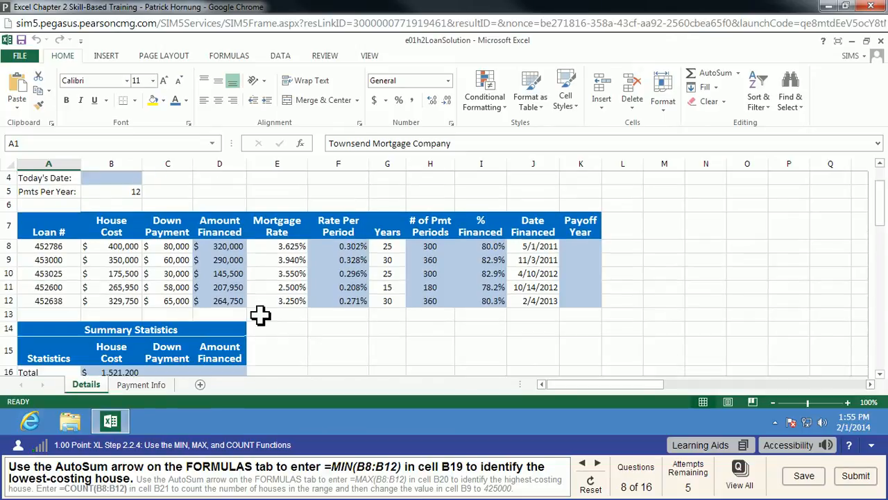
scroll(260, 315, down, 1)
drag(131, 373, 133, 372)
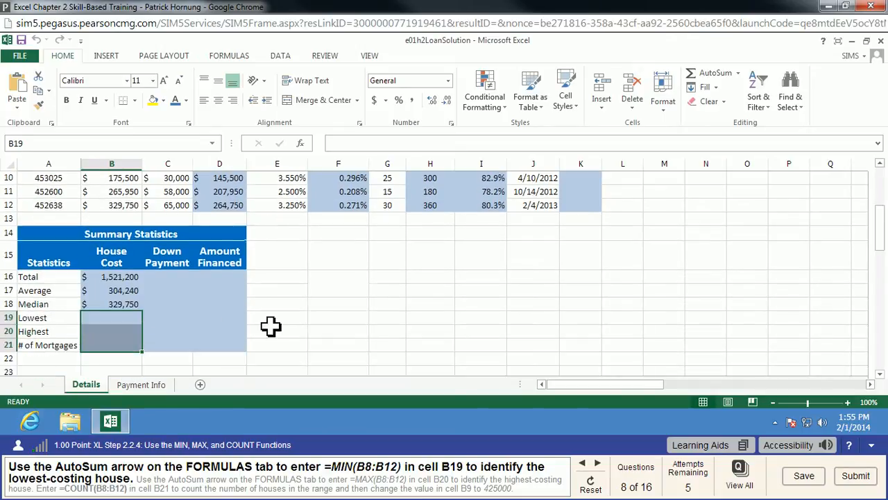
click(123, 318)
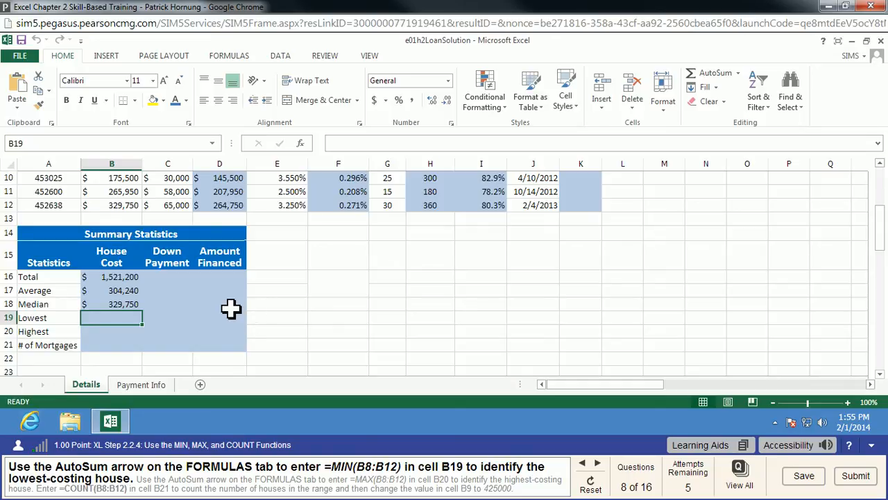
click(738, 73)
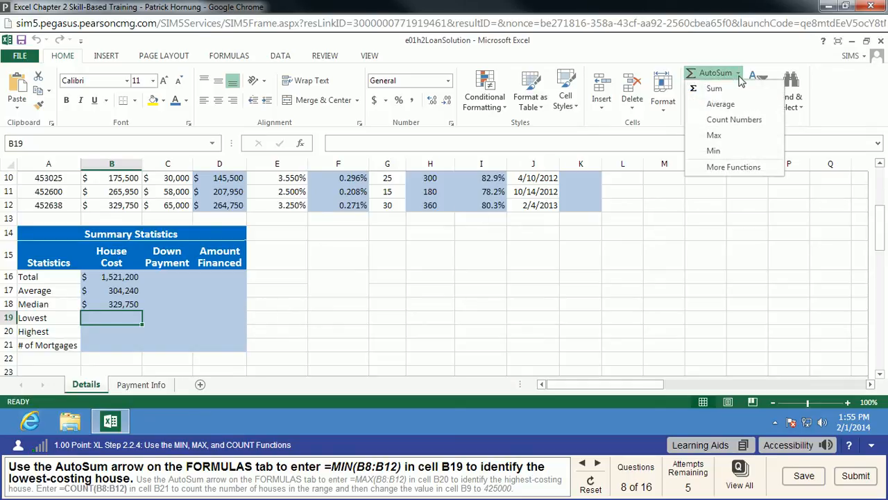
click(724, 153)
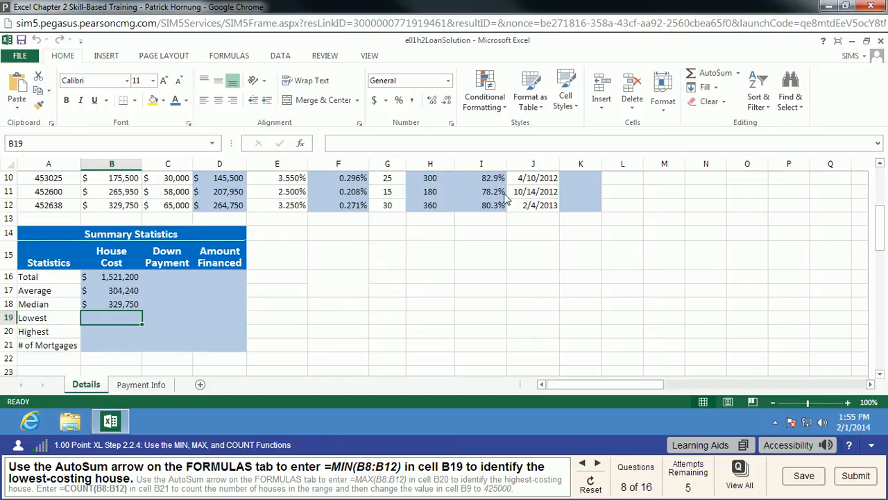
scroll(204, 280, up, 1)
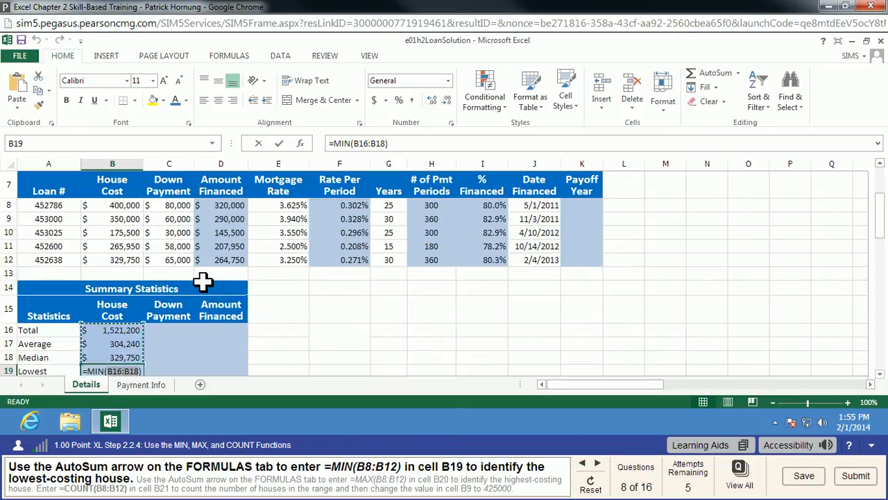
drag(128, 206, 132, 262)
scroll(209, 284, down, 1)
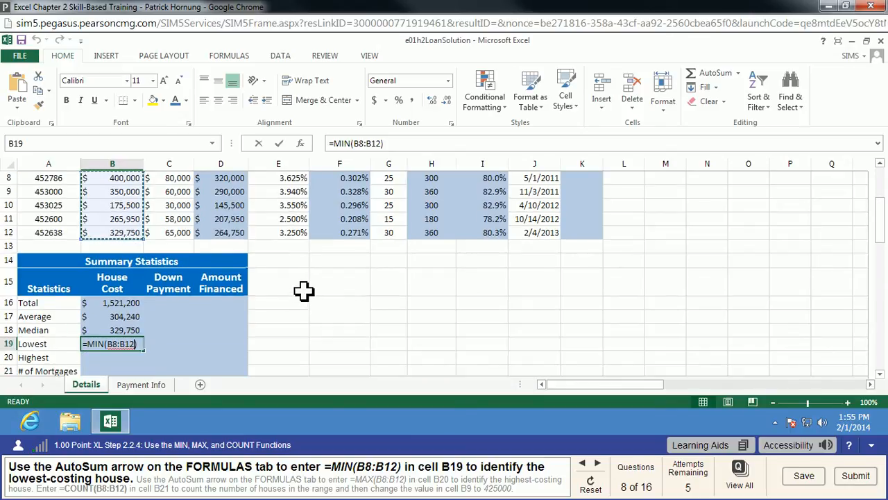
key(Return)
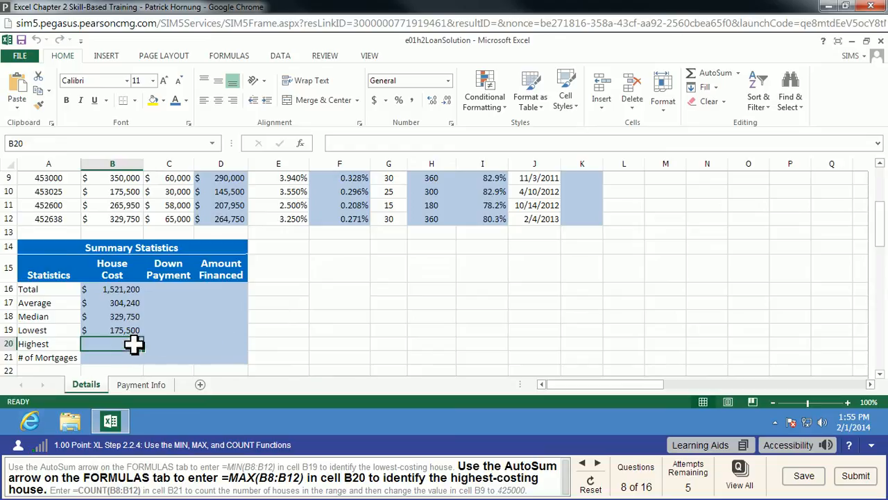
Find the highest house cost in cell B20 with the AutoSum formula =MAX(B8:B12)
click(738, 73)
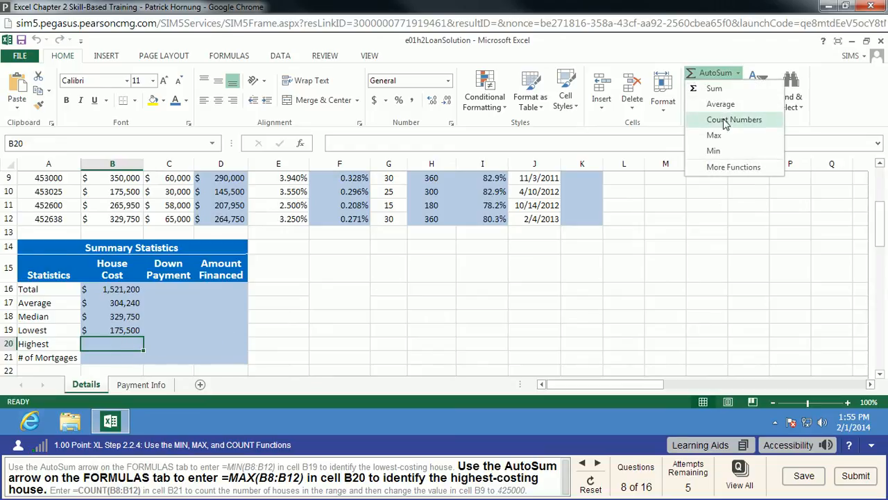
click(714, 136)
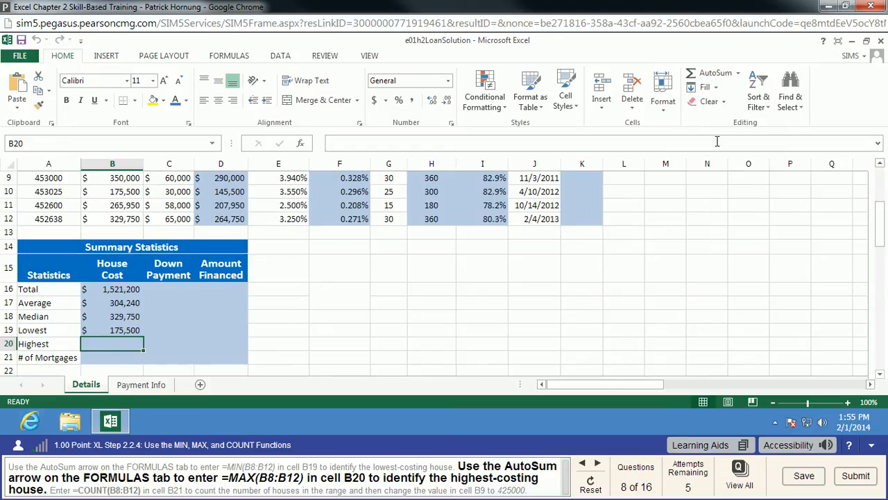
scroll(232, 307, up, 1)
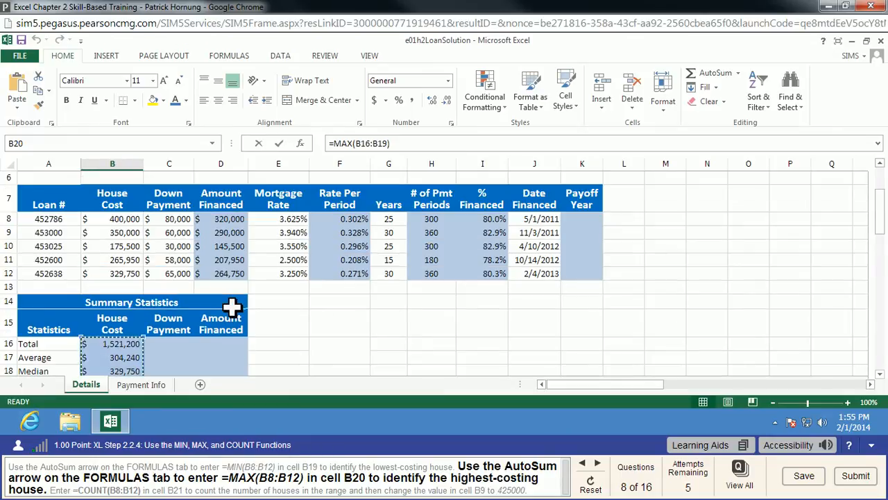
scroll(158, 344, down, 1)
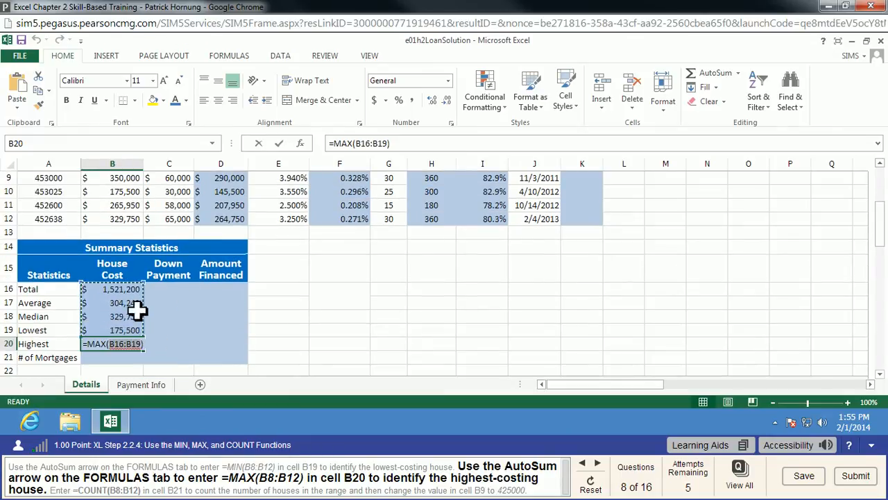
scroll(134, 311, up, 1)
drag(133, 220, 132, 274)
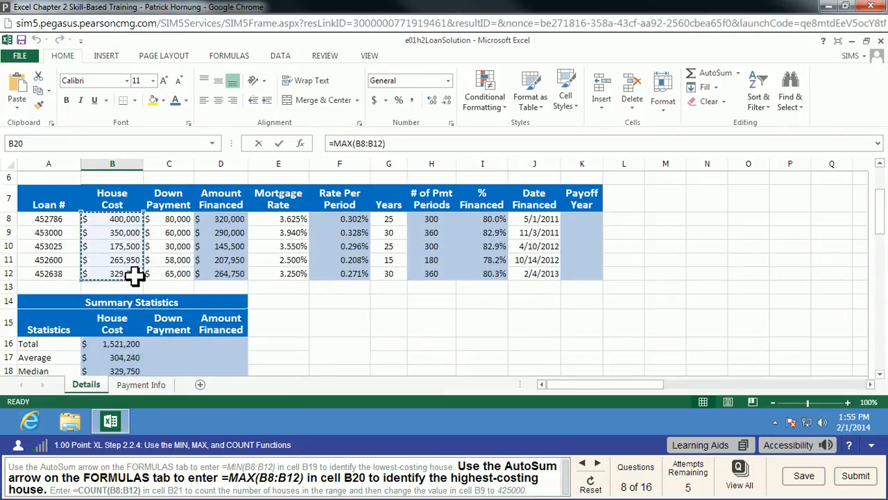
scroll(264, 313, down, 1)
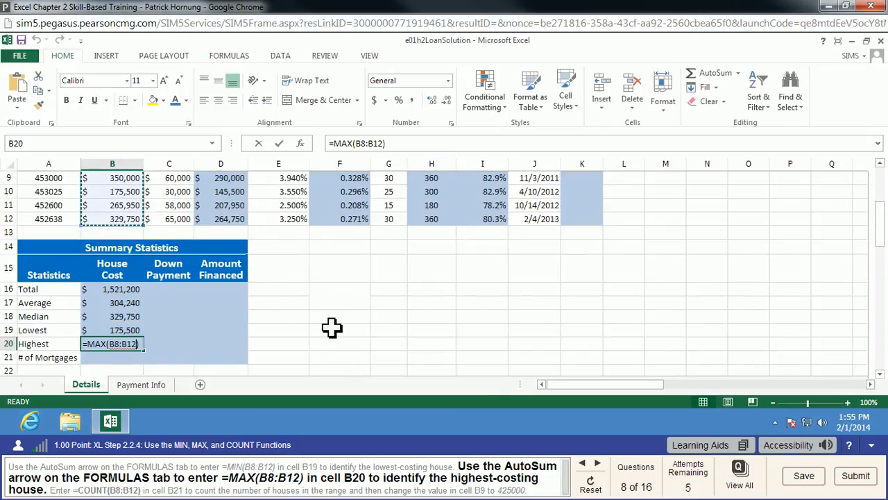
key(Return)
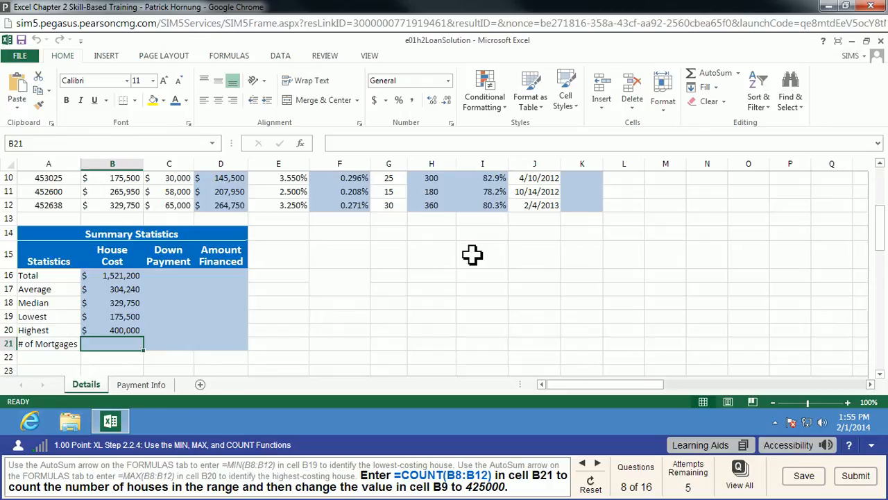
Try to count the mortgages in cell B21 with the AutoSum formula =COUNT(A8:A12), using the loan numbers
scroll(472, 254, up, 1)
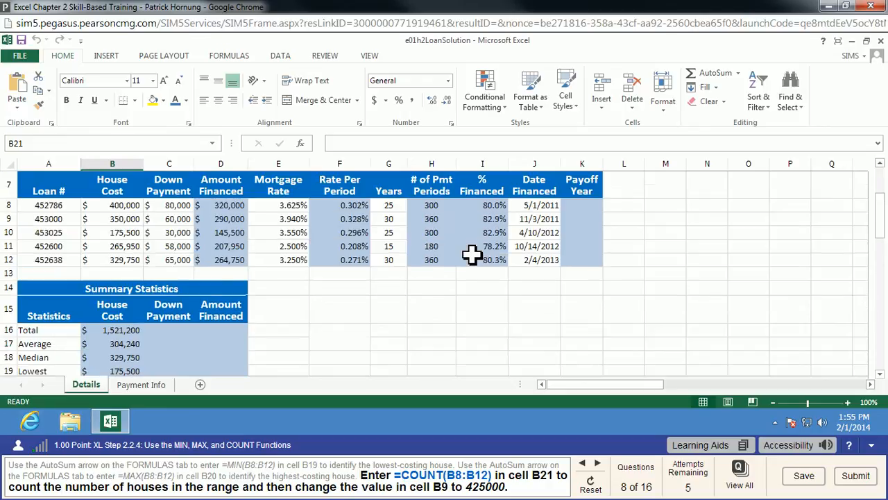
click(740, 75)
click(745, 120)
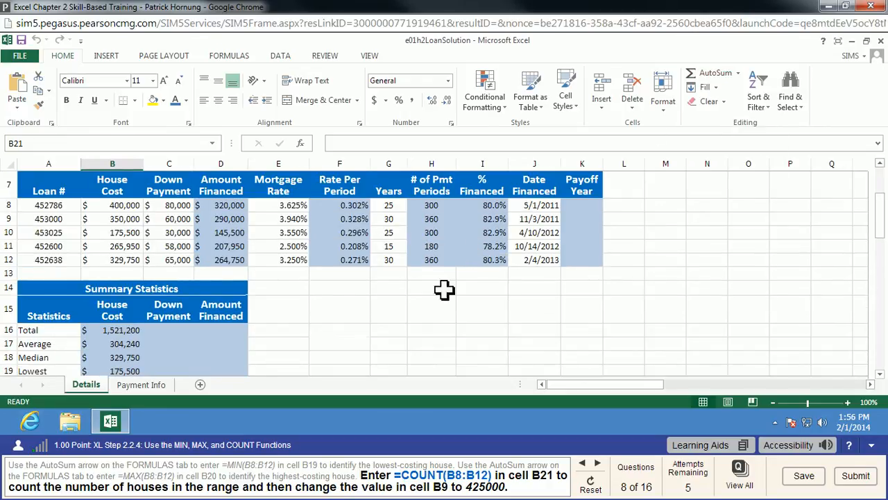
scroll(389, 297, down, 1)
scroll(309, 299, up, 1)
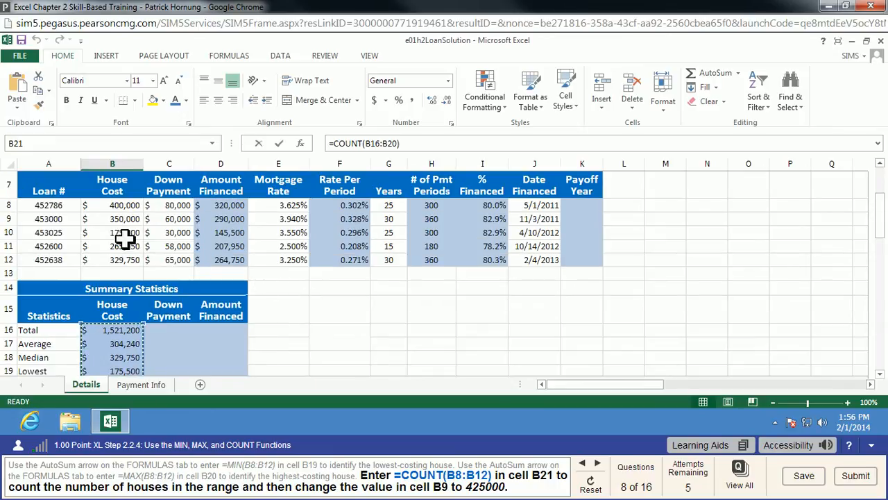
drag(65, 206, 66, 264)
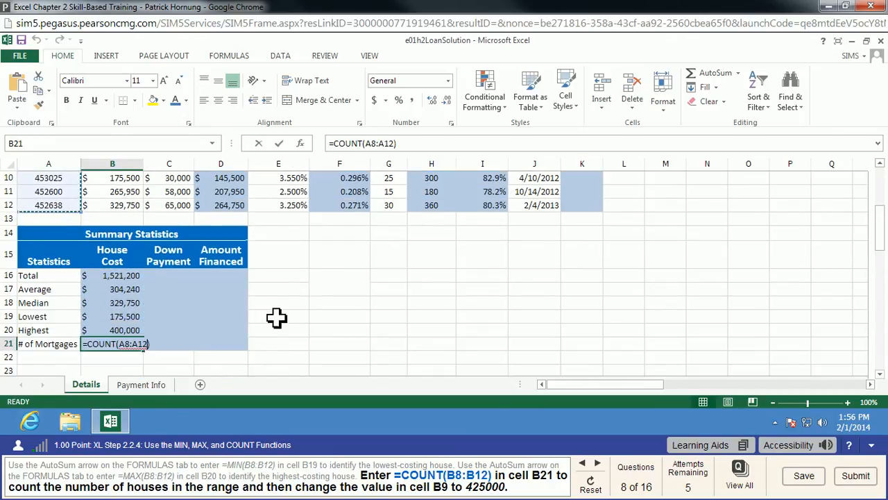
key(Return)
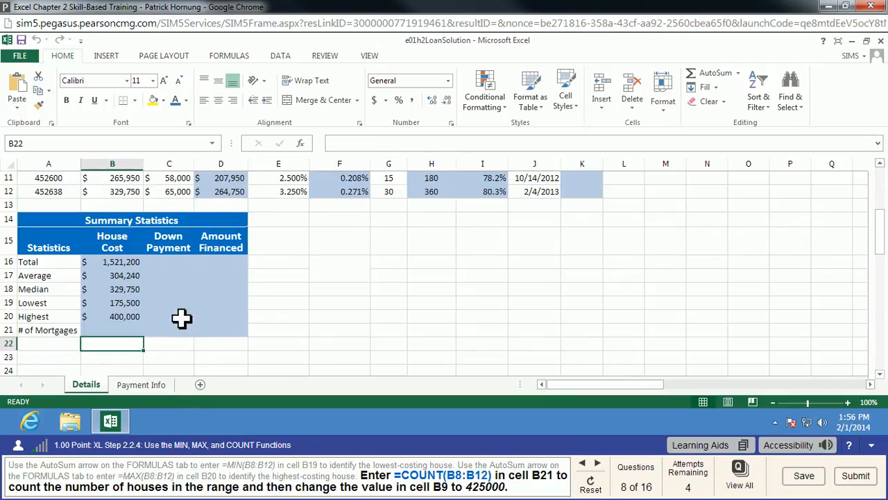
Count the houses in cell B21 with the AutoSum formula =COUNT(B8:B12)
click(123, 331)
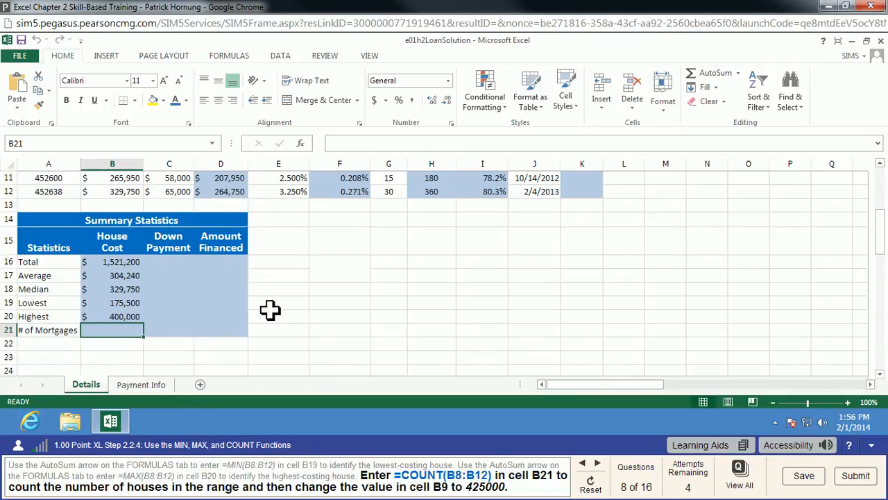
click(739, 73)
click(735, 121)
scroll(274, 269, up, 2)
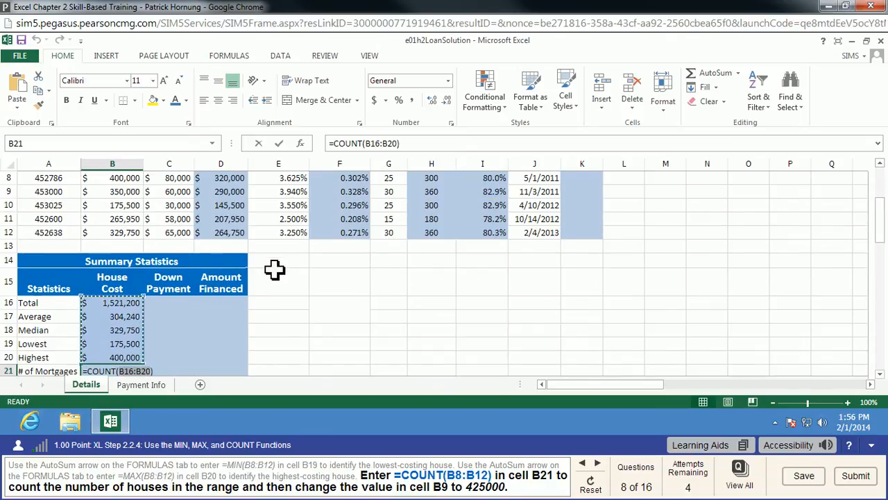
click(125, 232)
drag(128, 263, 122, 291)
scroll(236, 331, down, 2)
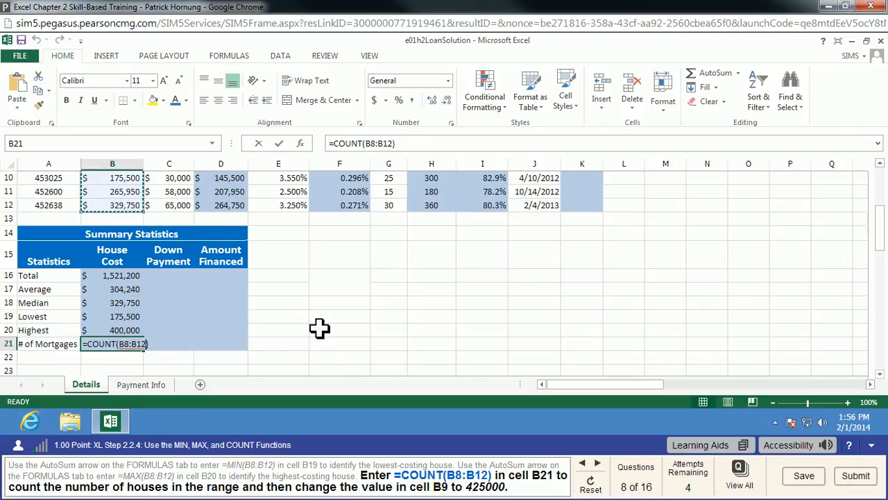
scroll(319, 329, up, 1)
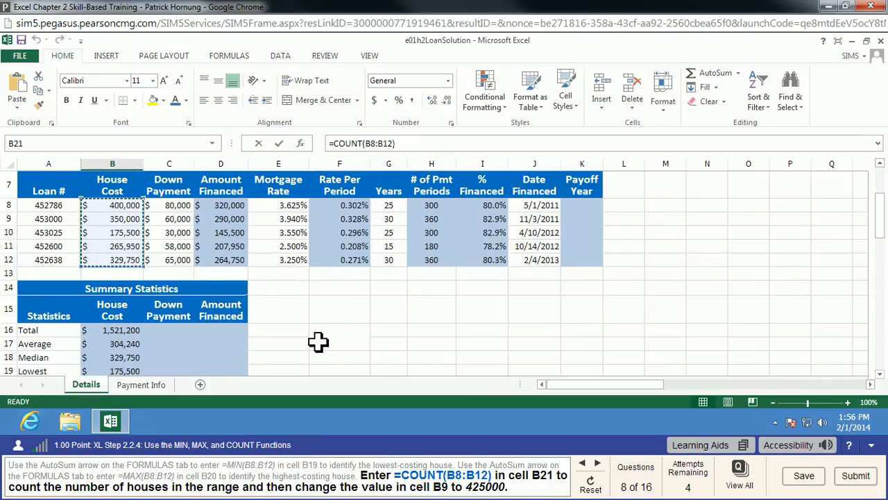
scroll(317, 340, down, 2)
key(Return)
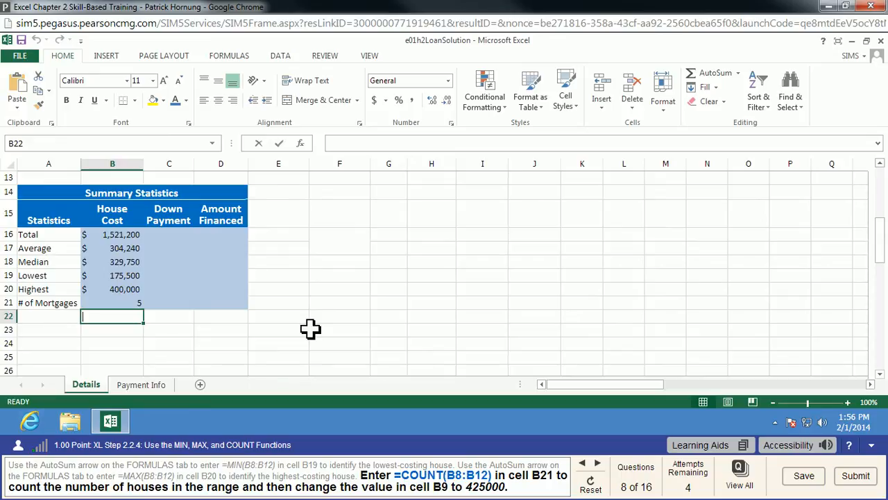
Change the house cost in cell B9 to 425000
scroll(310, 329, up, 2)
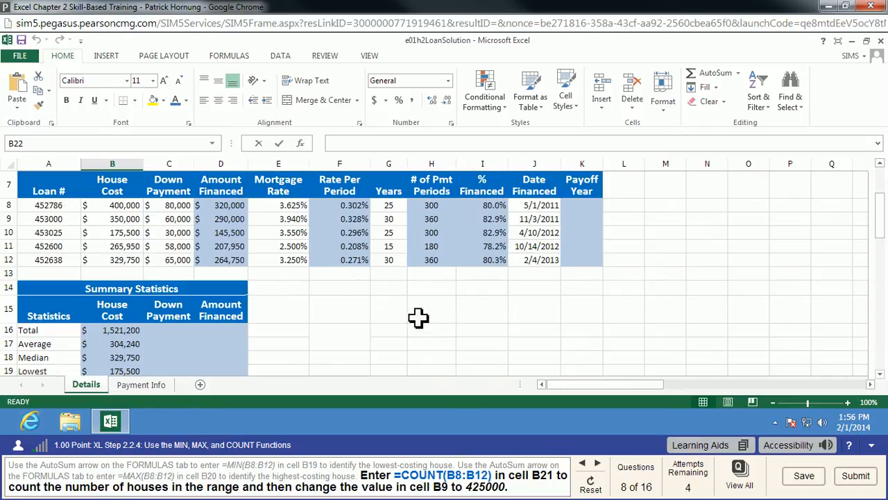
scroll(416, 315, down, 1)
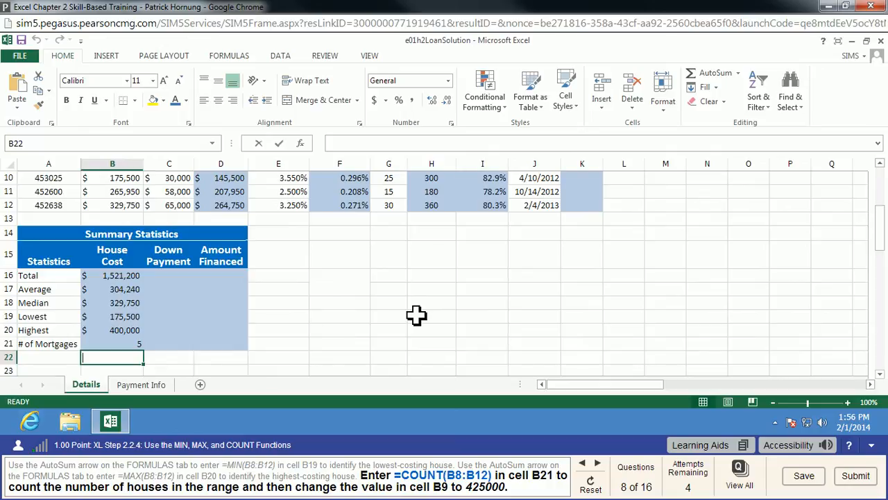
click(132, 345)
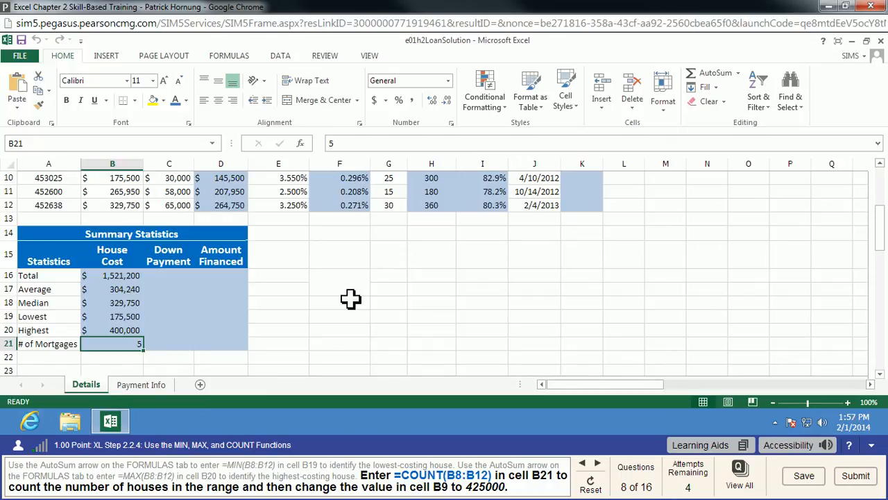
scroll(350, 299, up, 1)
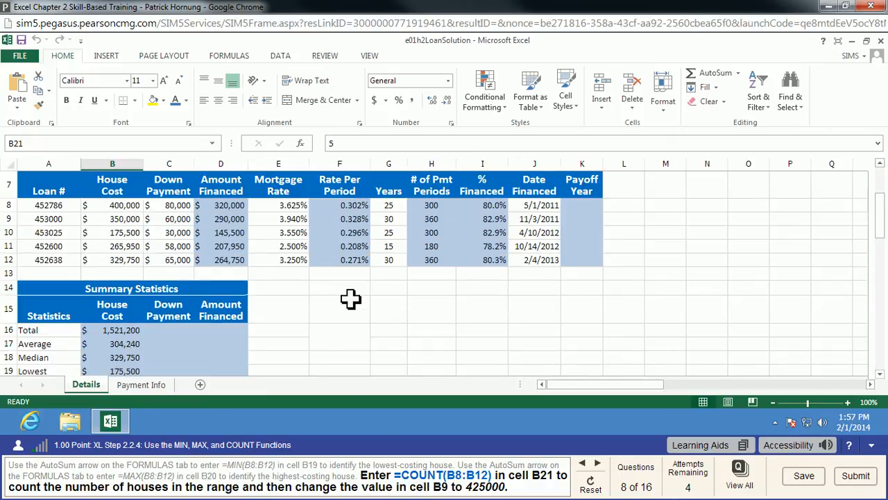
click(881, 375)
click(131, 192)
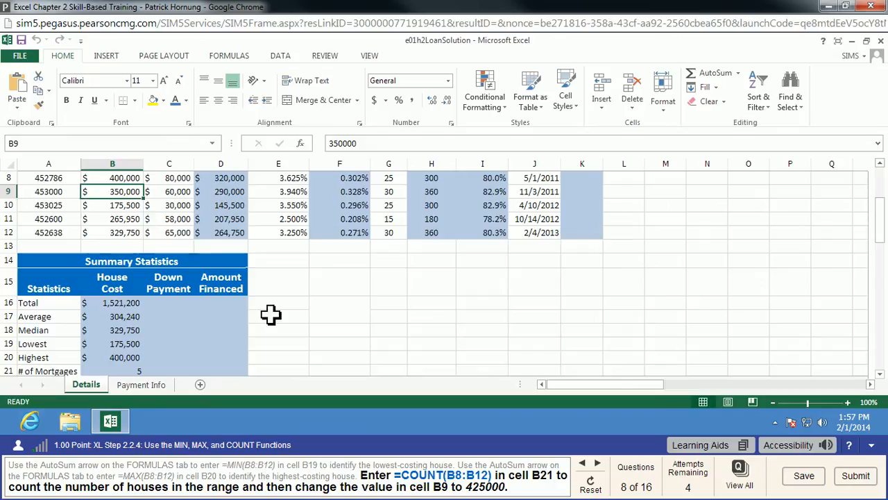
text(42)
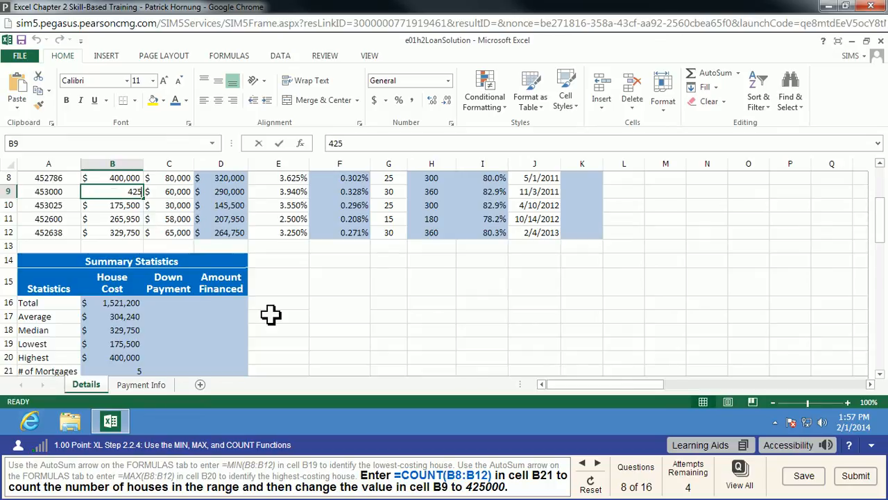
key(Return)
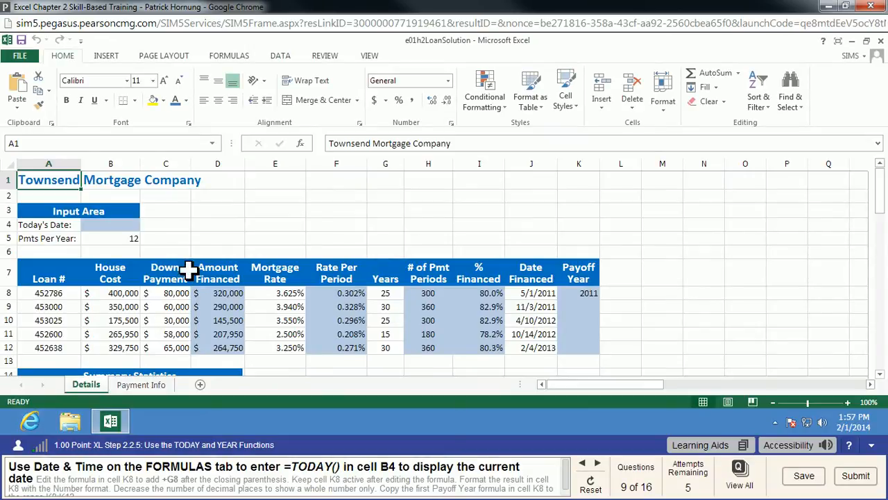
Insert the Date & Time function =TODAY() into cell B4 to display the current date
click(121, 224)
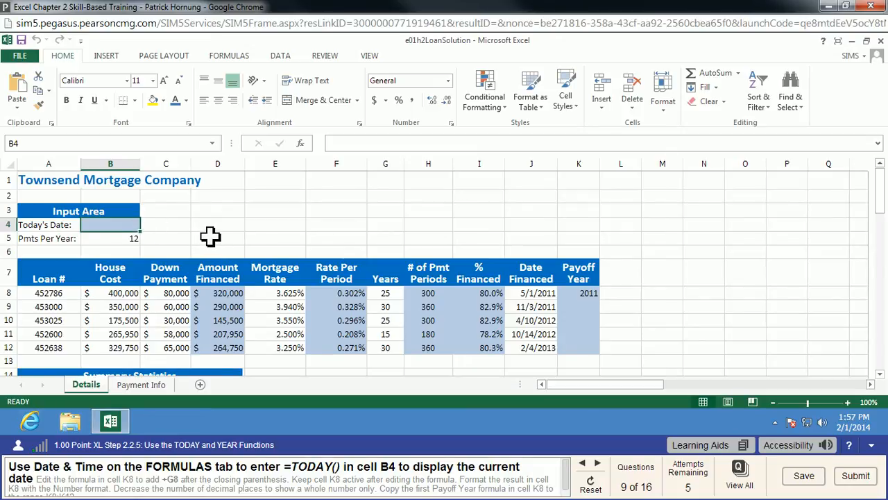
click(229, 56)
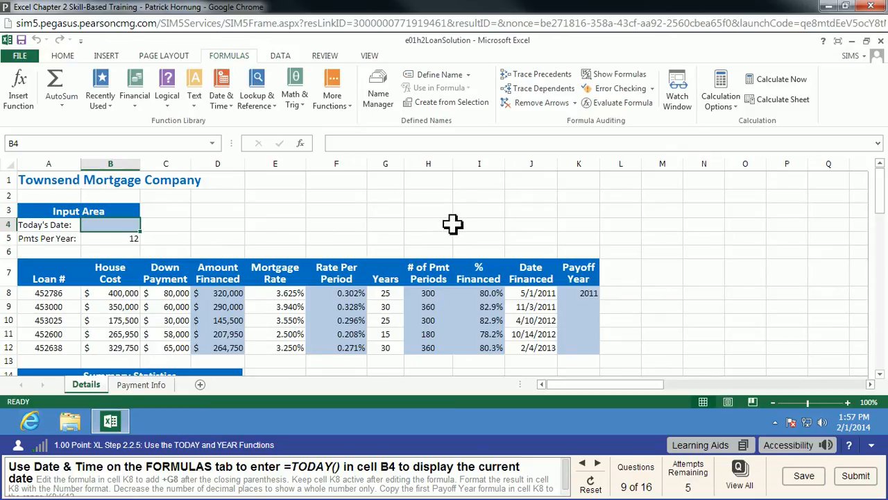
click(224, 101)
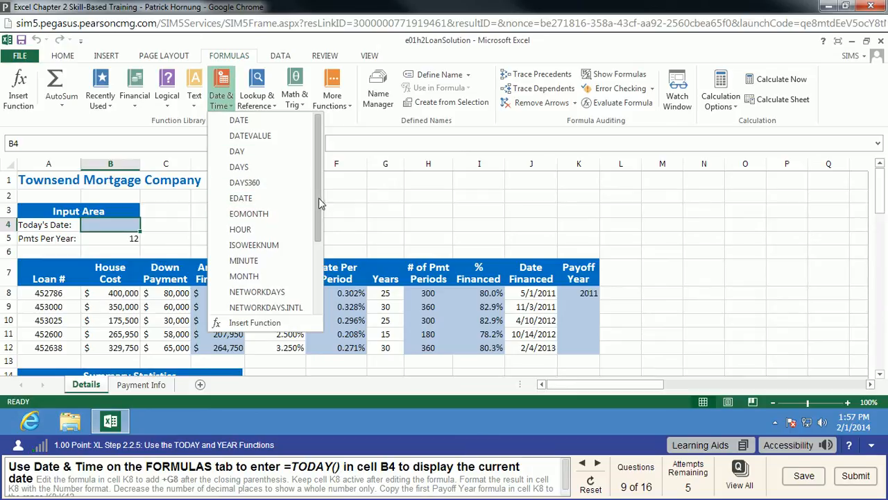
drag(319, 198, 314, 284)
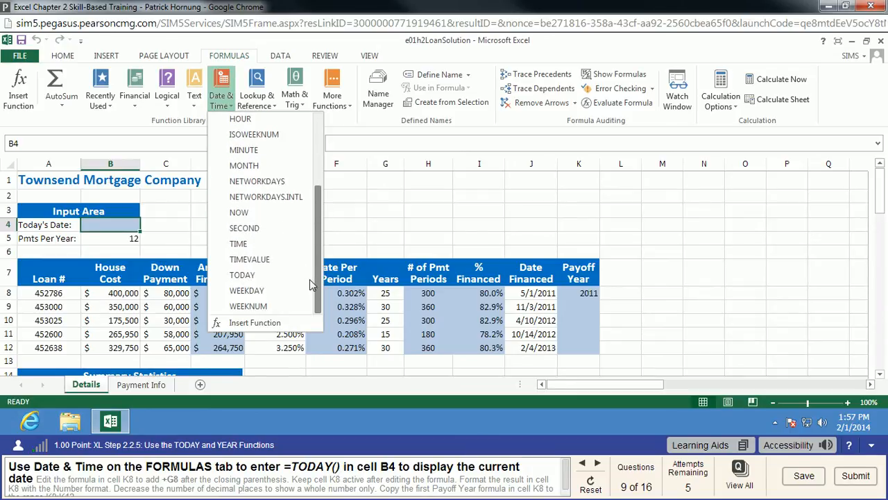
click(243, 275)
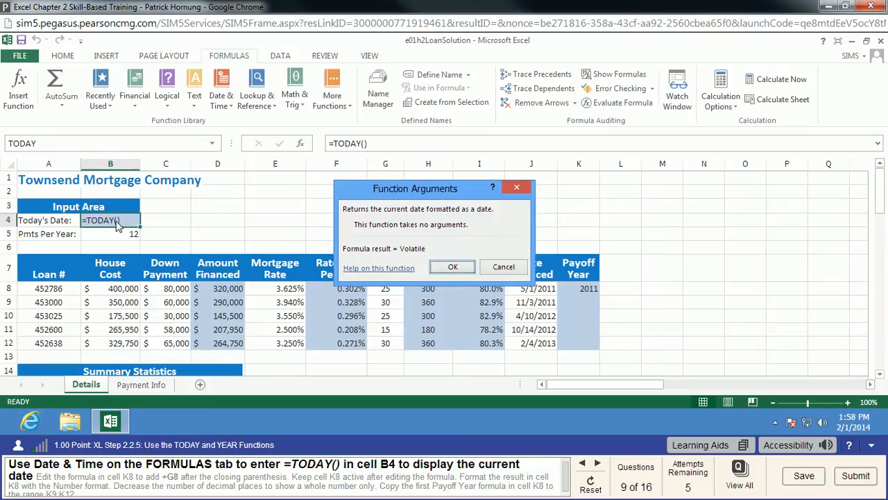
click(453, 268)
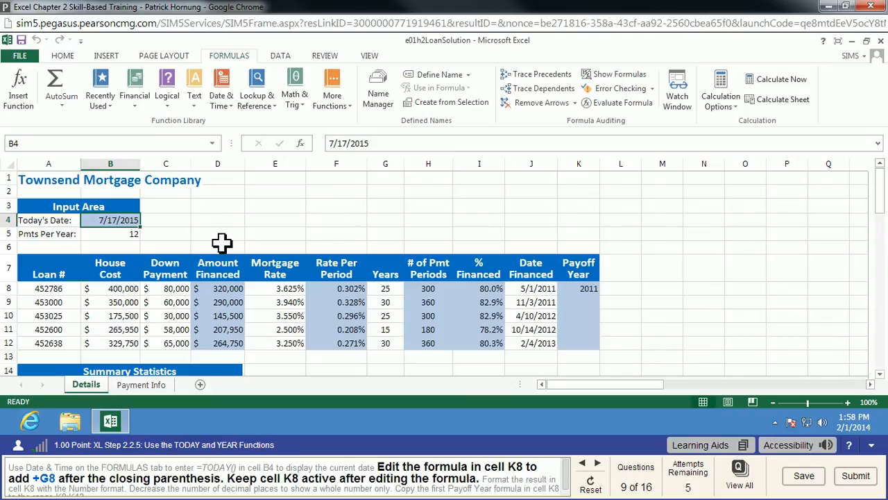
Edit the payoff year formula in cell K8 to =YEAR(J8)+G8
click(584, 291)
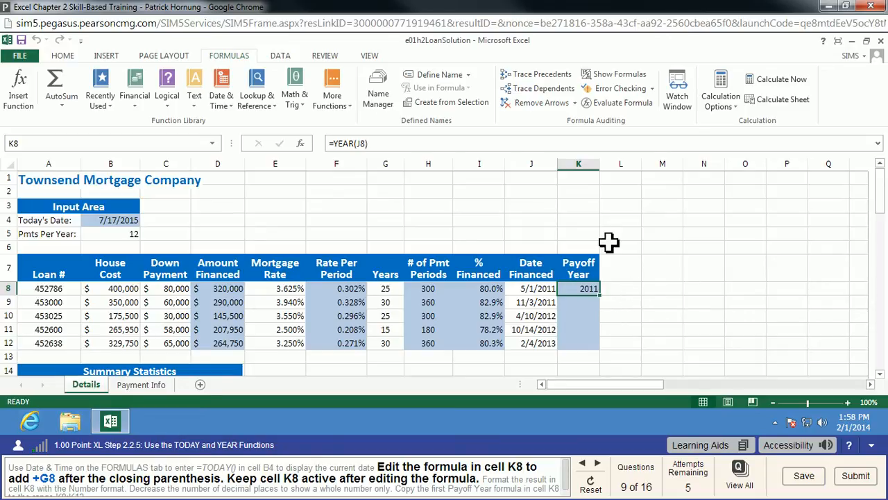
click(411, 142)
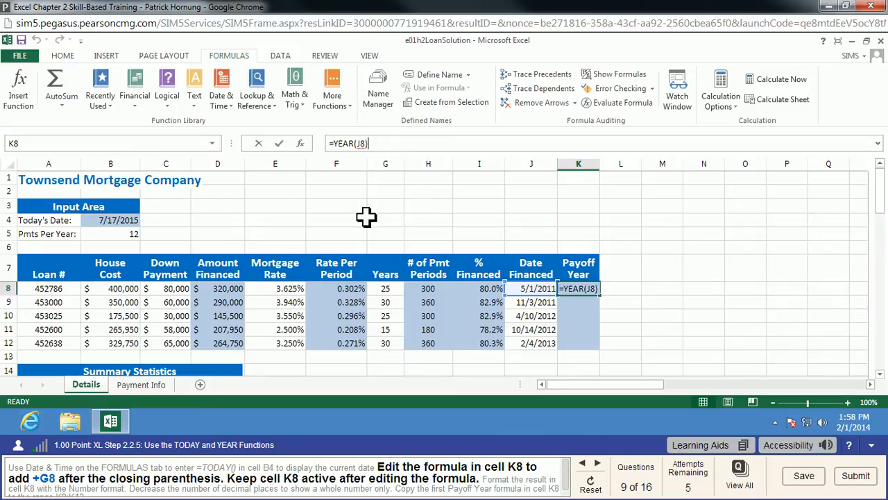
text(+g)
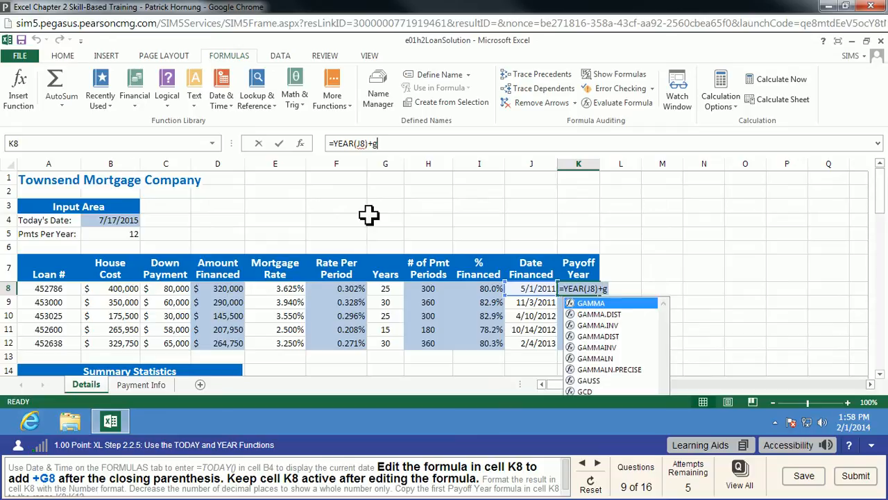
text(8)
key(Return)
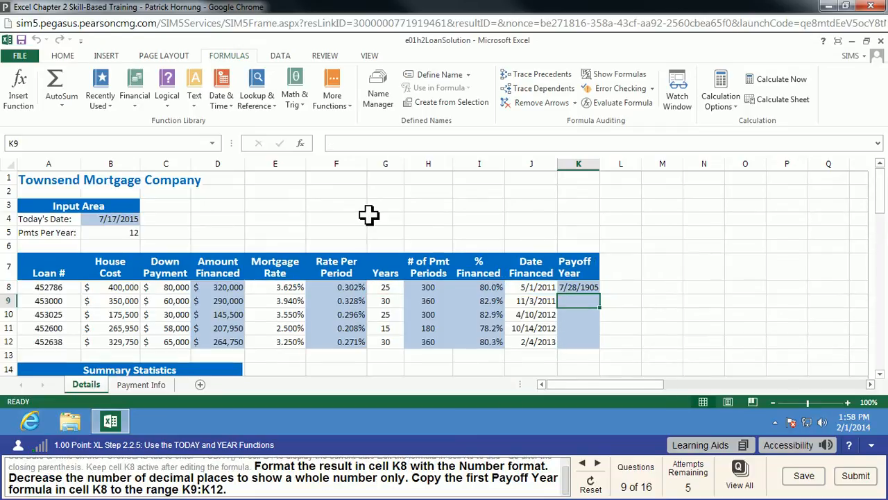
Format cell K8 as Number with no decimal places and copy its payoff year formula down to K9:K12
click(580, 287)
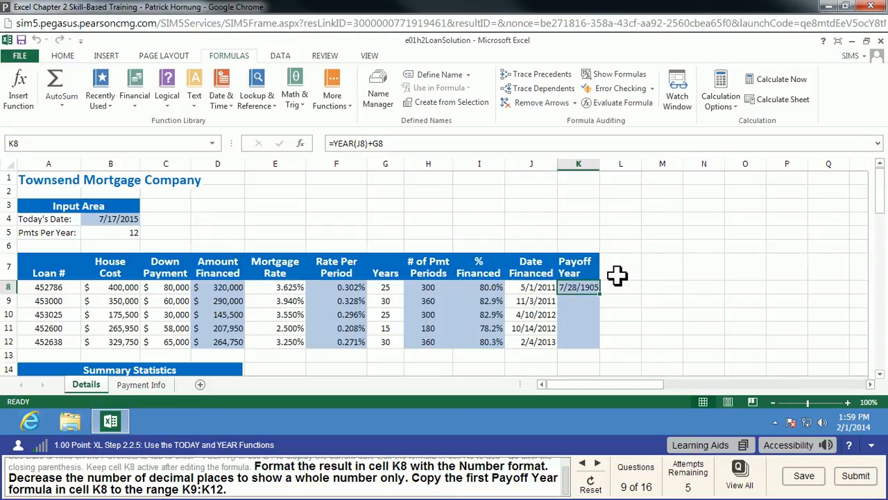
click(62, 56)
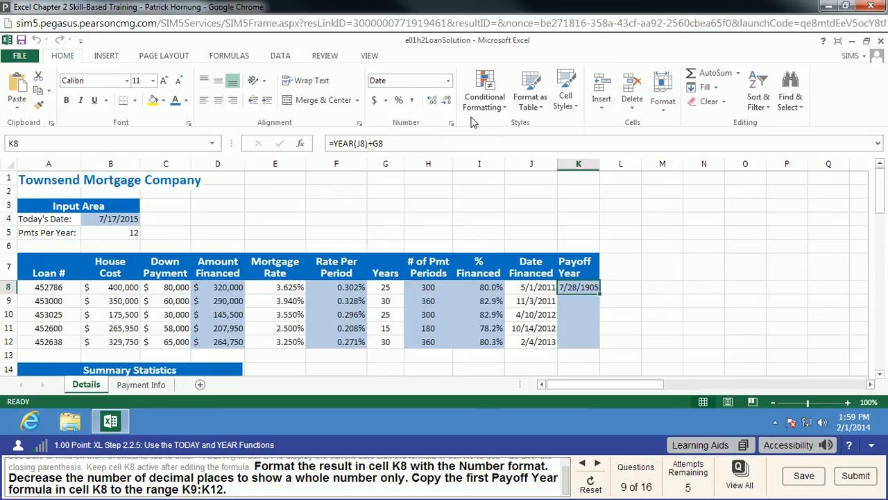
right_click(582, 290)
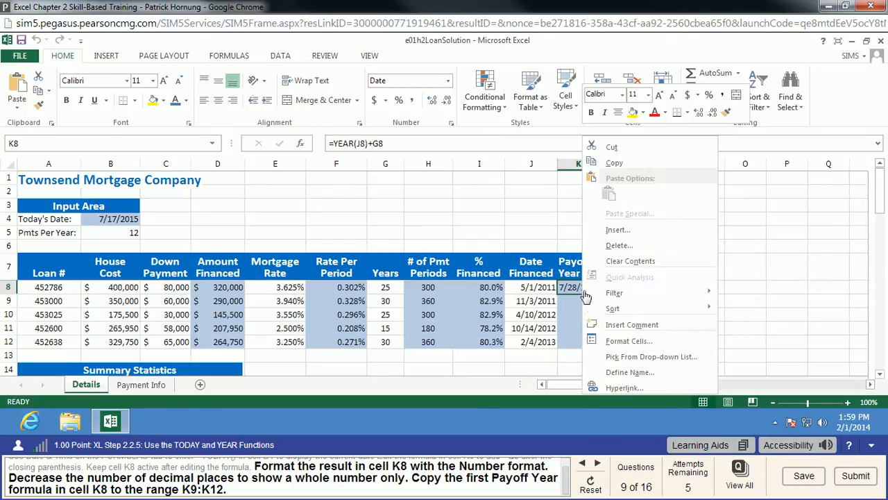
click(448, 81)
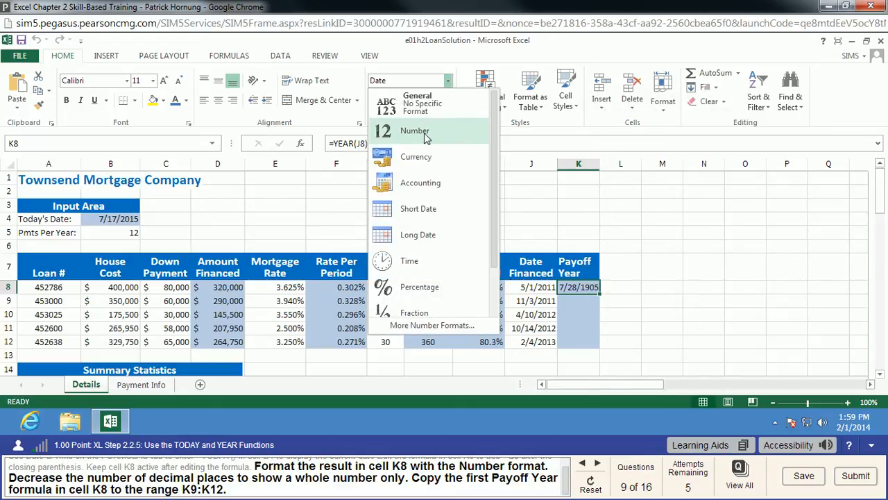
click(426, 138)
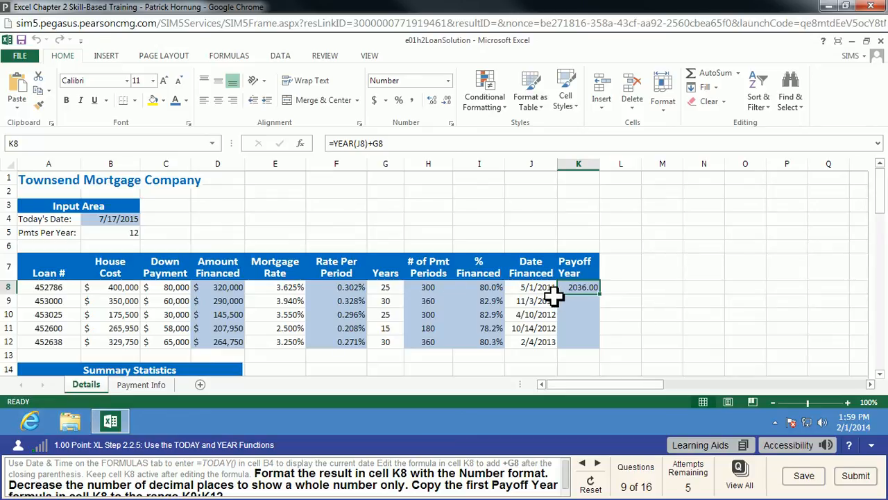
click(448, 101)
click(448, 101)
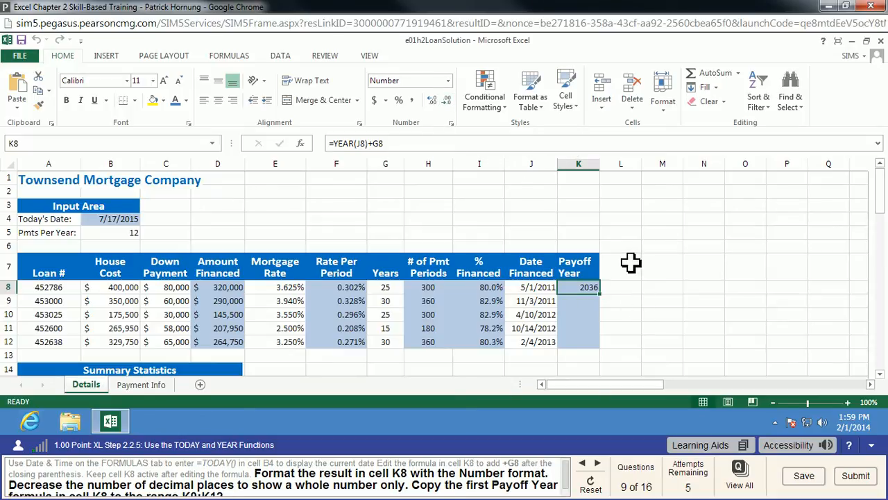
click(567, 487)
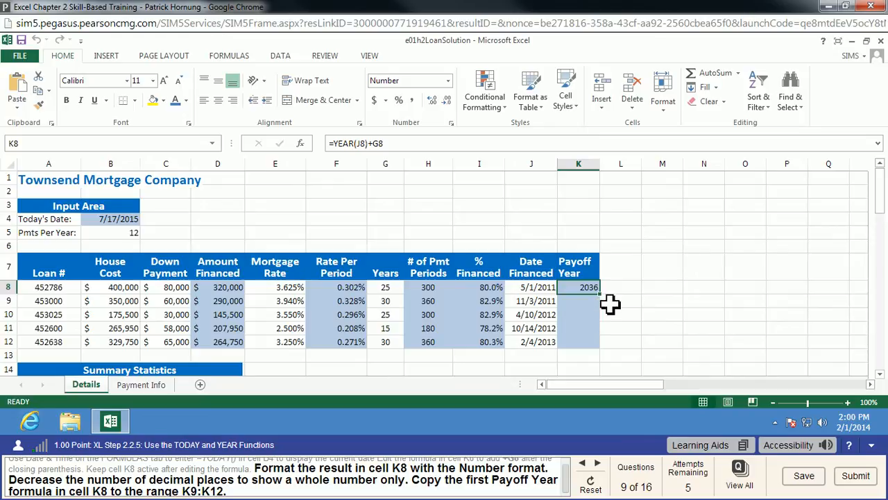
mouse_move(601, 296)
mouse_down()
mouse_move(605, 345)
mouse_move(611, 338)
mouse_up()
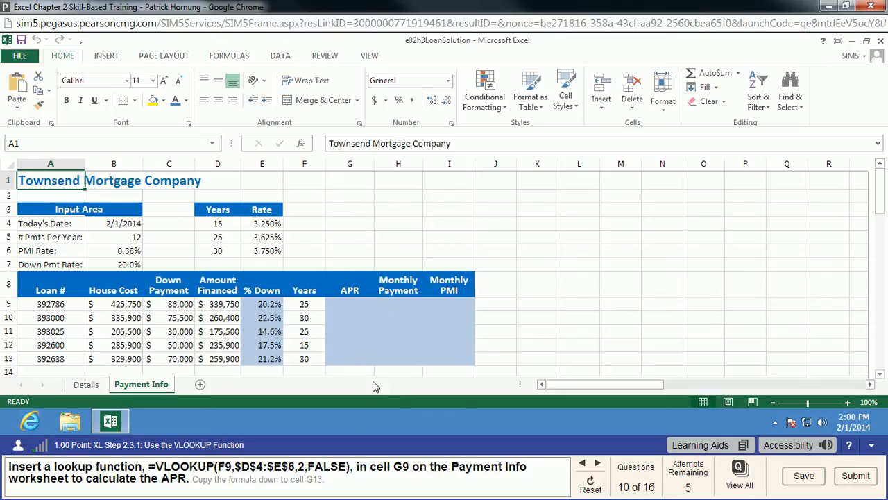
Try to enter the APR lookup =VLOOKUP(F9,D4:E6,2,FALSE) with a relative table range in cell G9
click(354, 307)
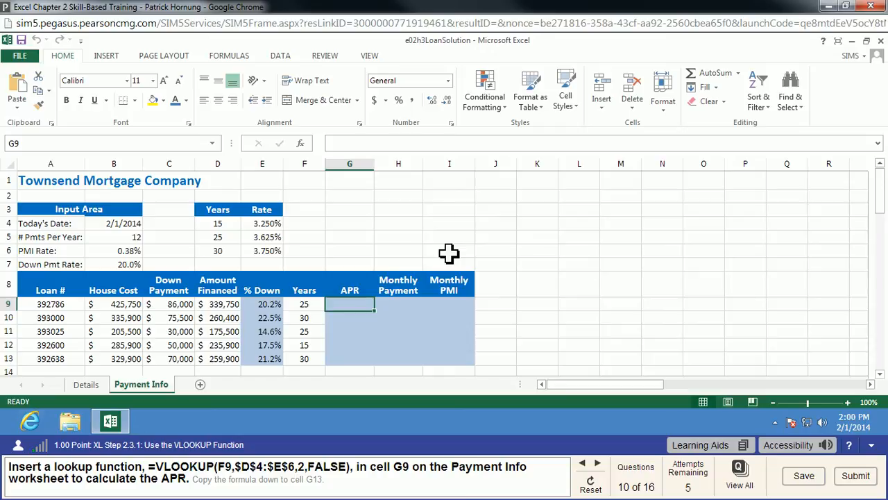
text(=vlookup)
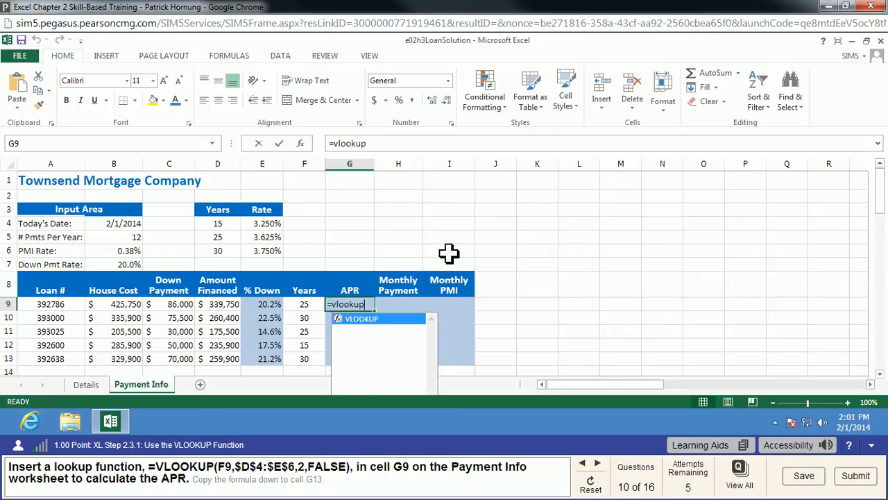
text(()
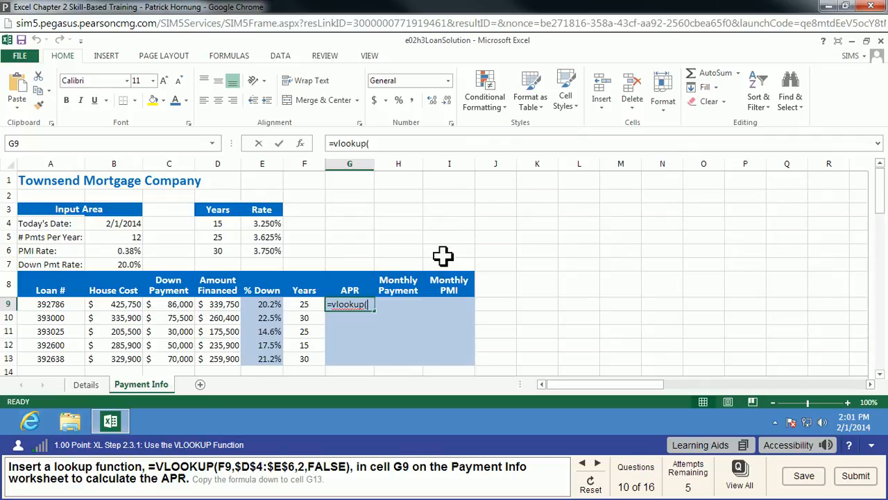
text(f9)
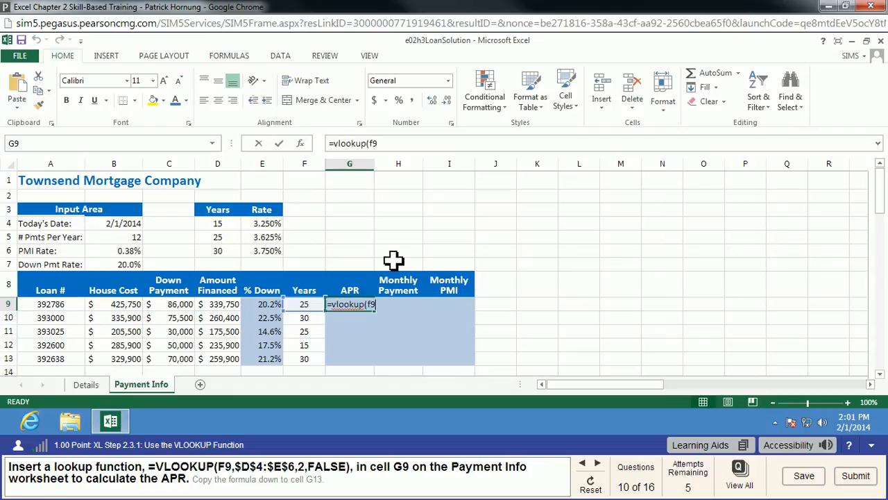
text(,)
drag(226, 227, 275, 259)
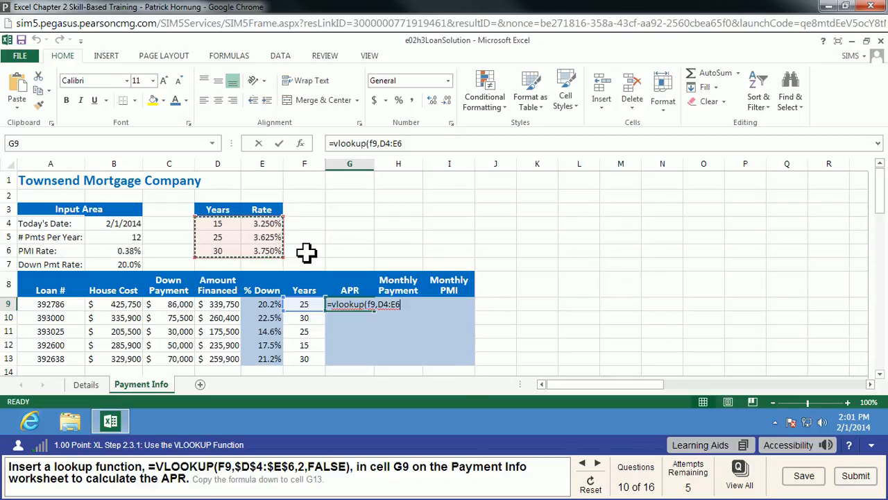
text(,)
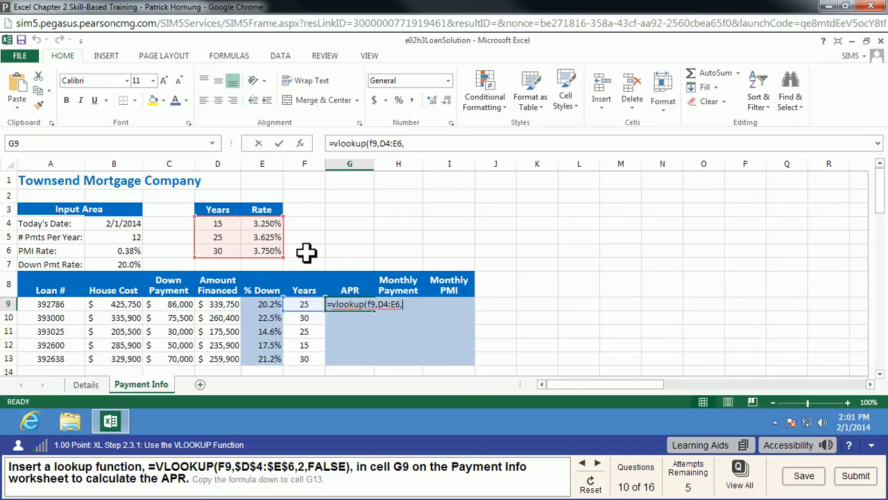
text(2,FA)
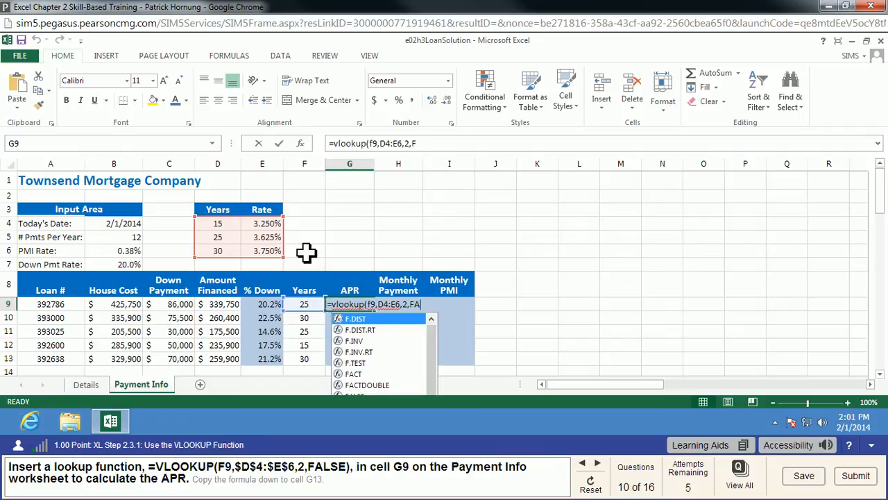
text(LSE))
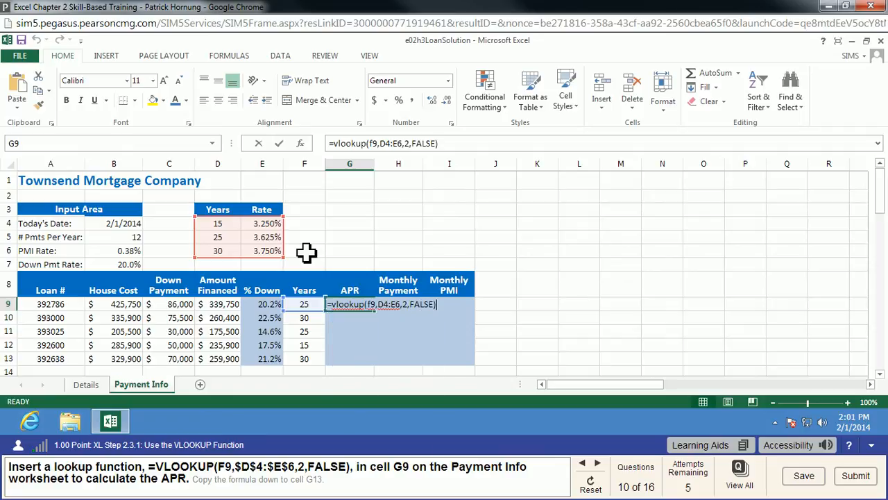
key(Return)
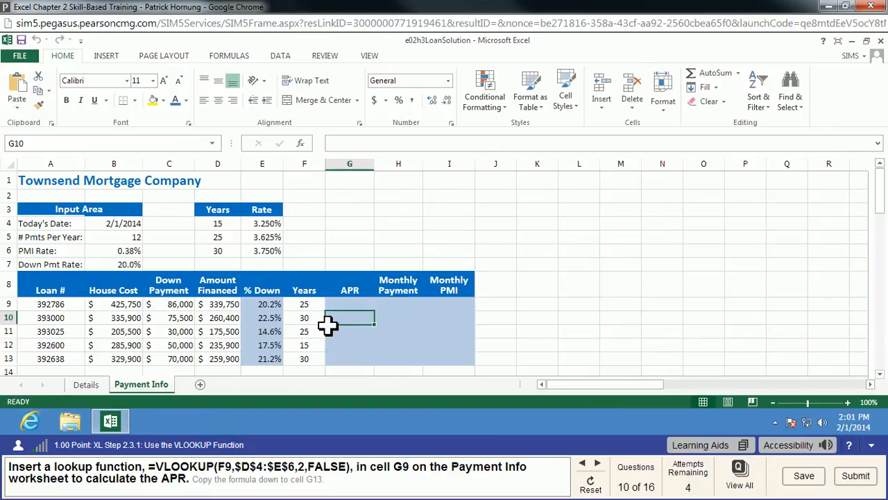
Enter the APR lookup formula =VLOOKUP(F9,$D$4:$E$6,2,FALSE) in cell G9 with an absolute table range
click(349, 306)
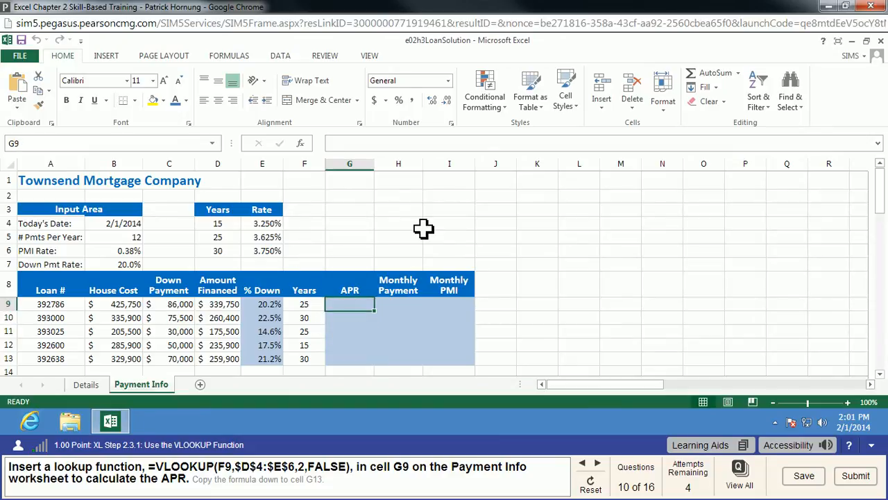
text(=)
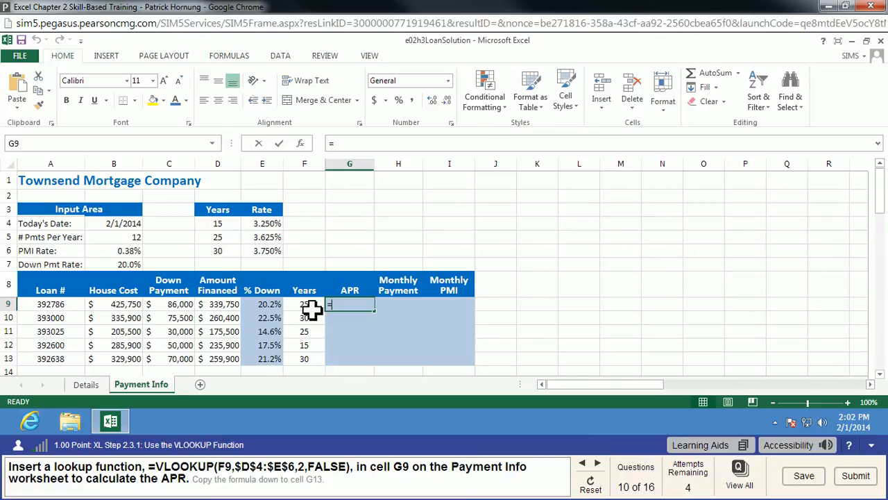
text(vlo)
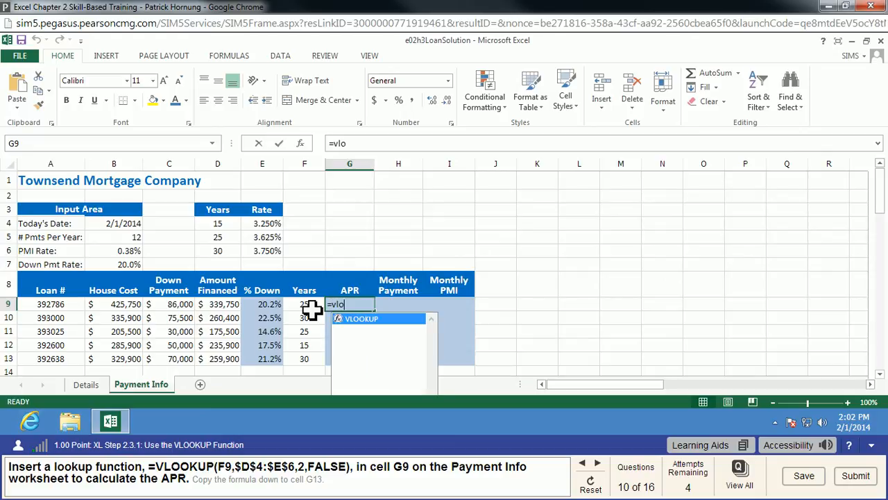
text(okup()
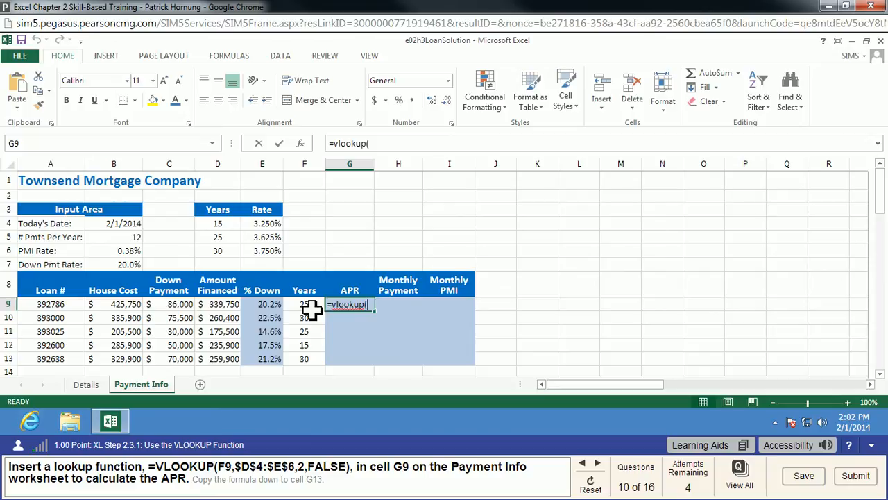
text(f9,)
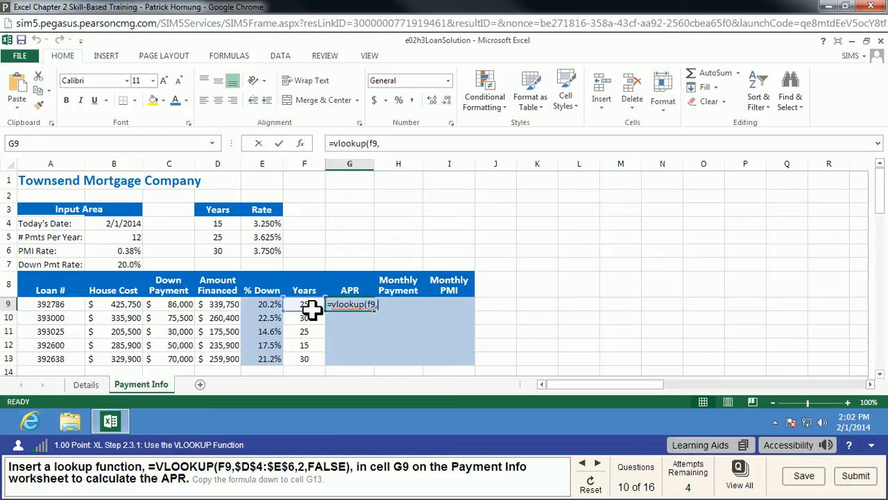
text($d$4)
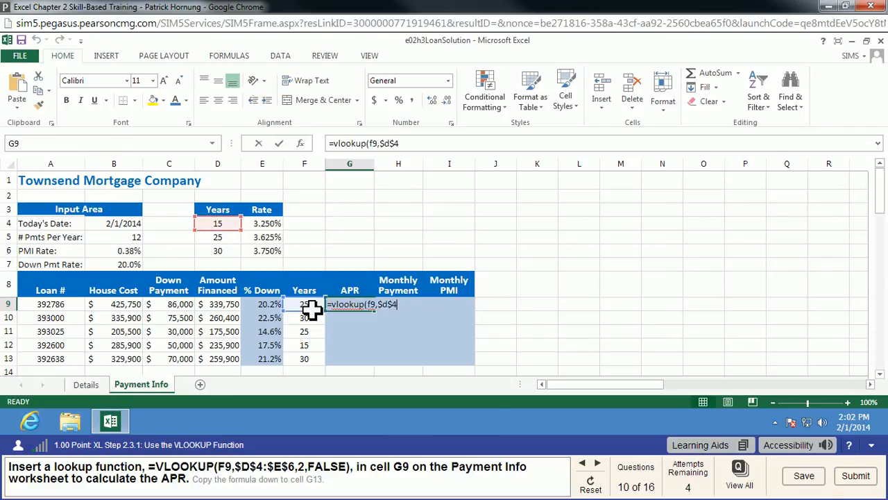
text(:$e$6)
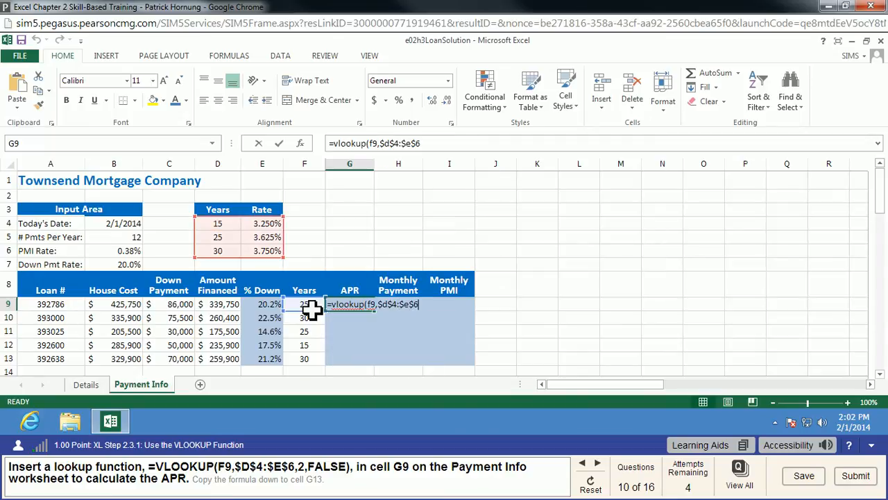
text(,2,FALSE)
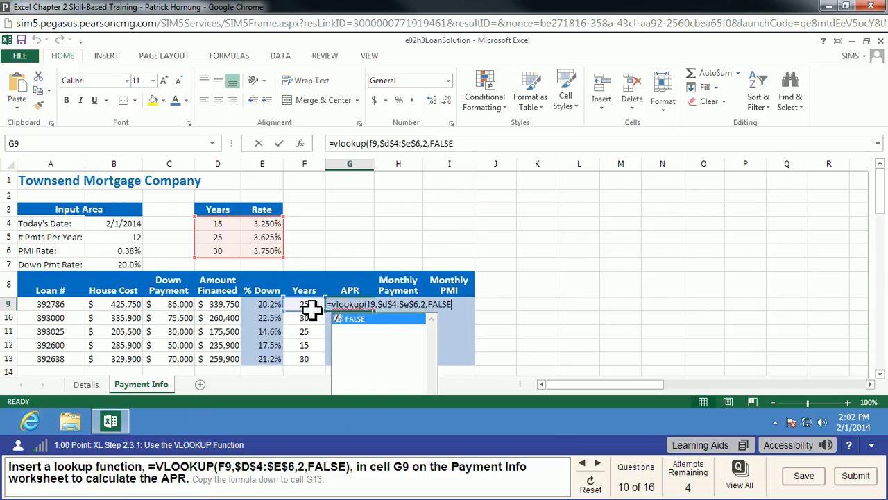
text())
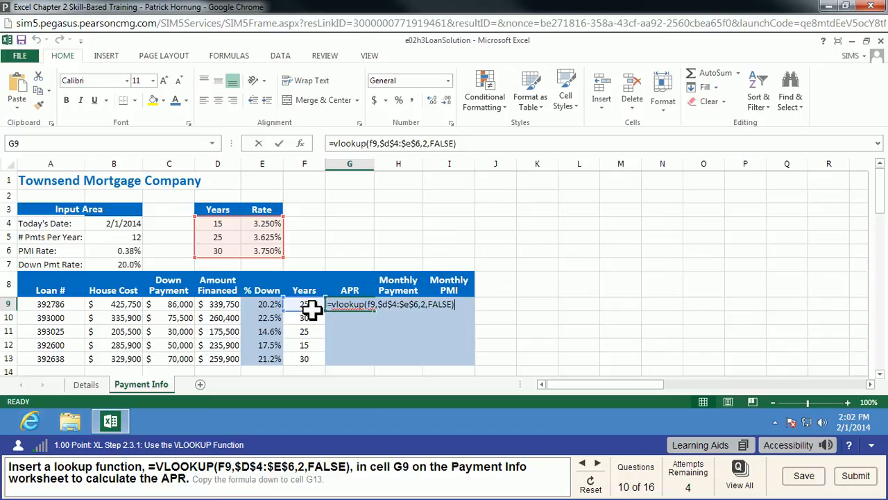
key(Return)
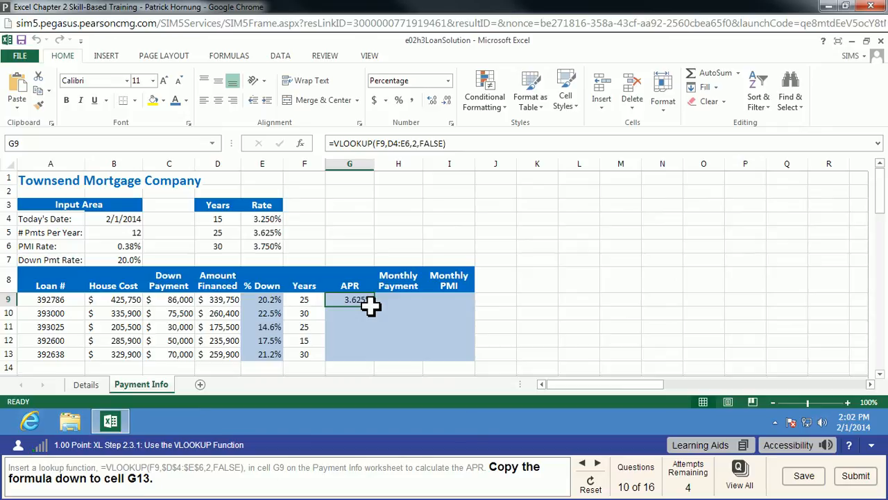
Copy the APR lookup formula from cell G9 down to G10:G13
drag(374, 310, 377, 229)
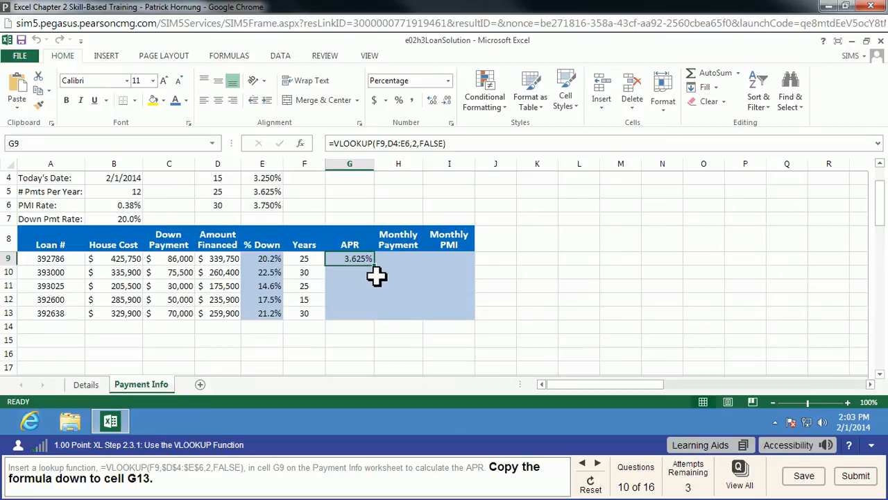
click(40, 91)
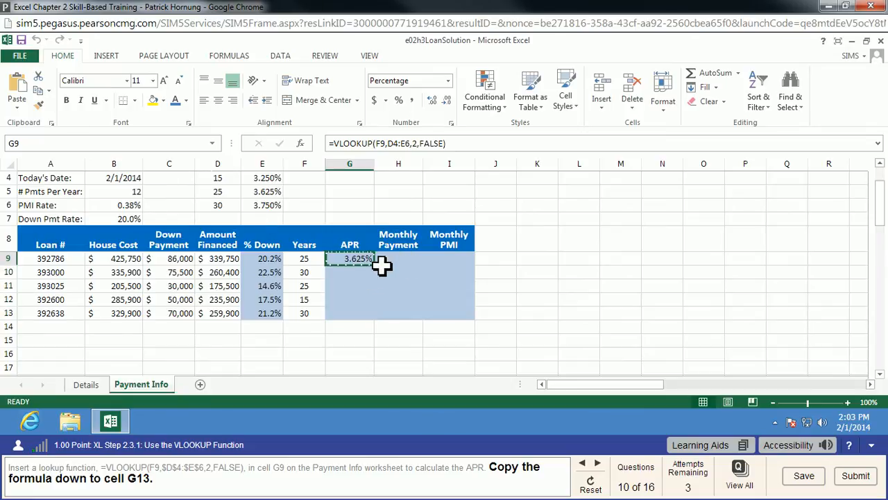
drag(363, 277, 372, 317)
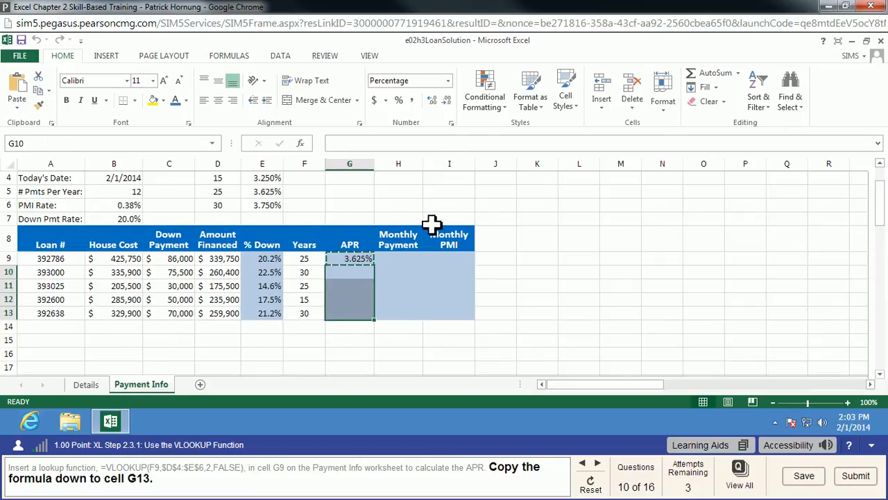
key(ctrl+v)
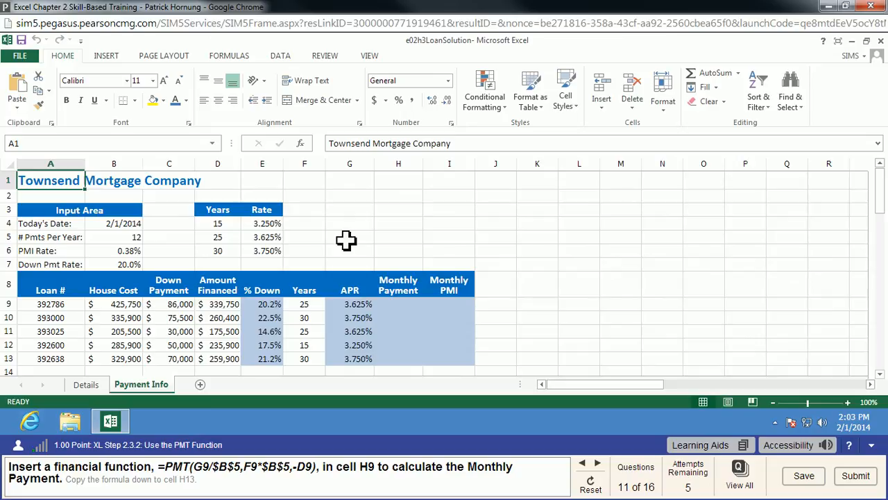
Enter the monthly payment formula =PMT(G9/$B$5,F9*$B$5,-D9) in cell H9 and copy it down through H13
click(415, 306)
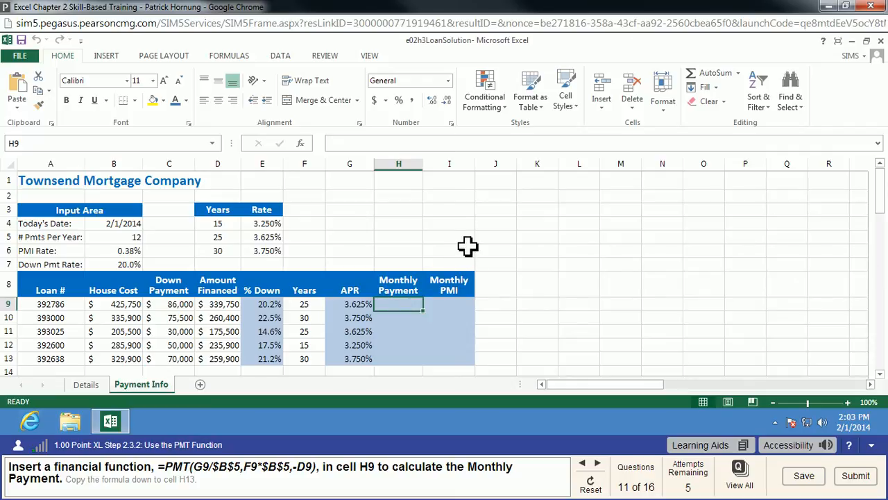
text(=pmt(g9/)
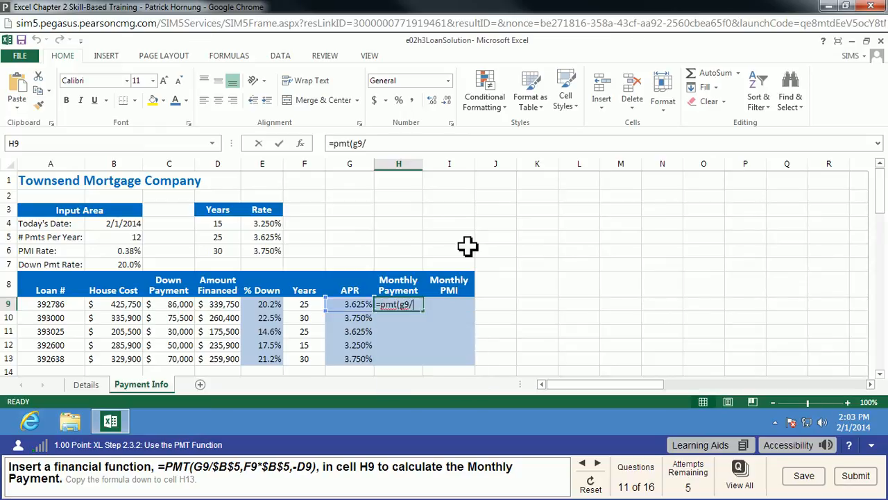
text($b$5)
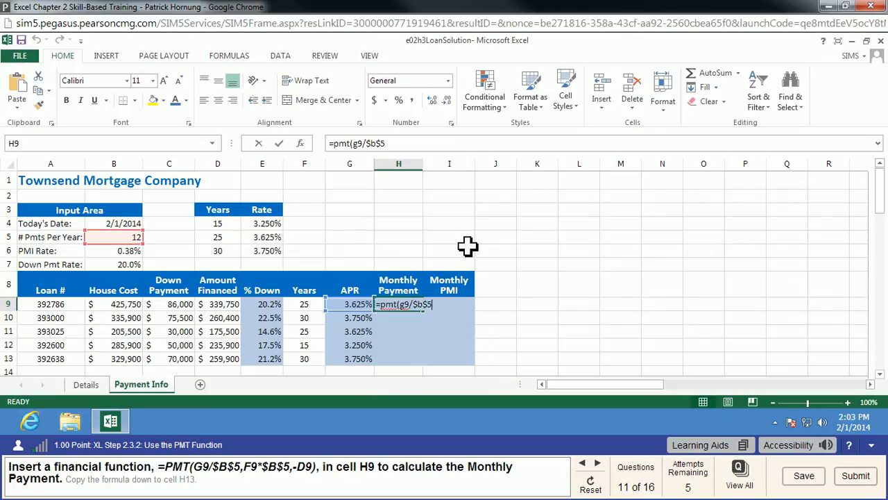
text(,f9*)
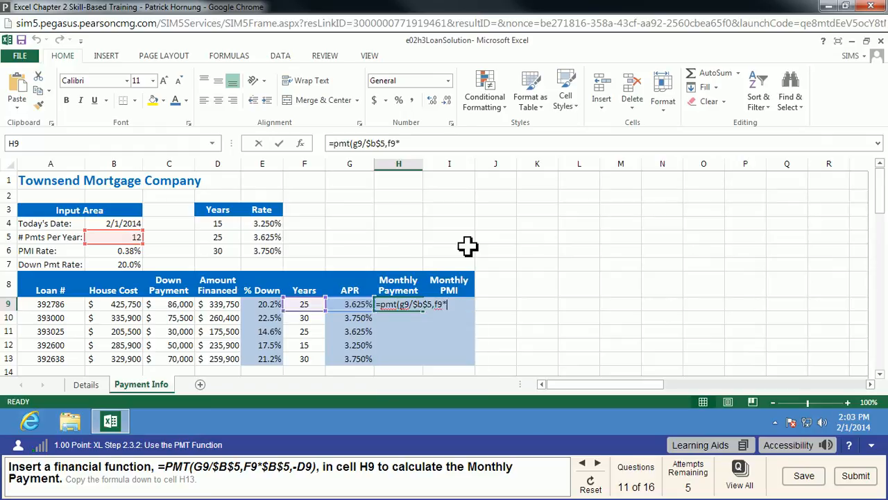
text($b$5,-d9)
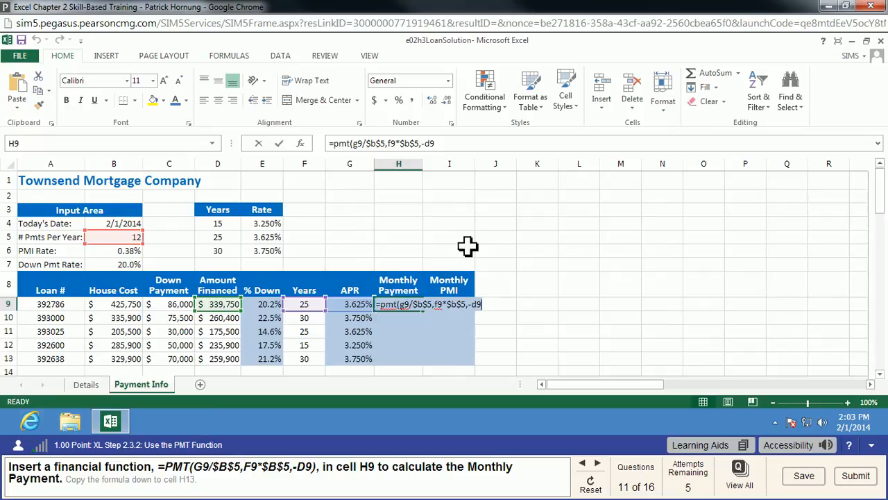
text())
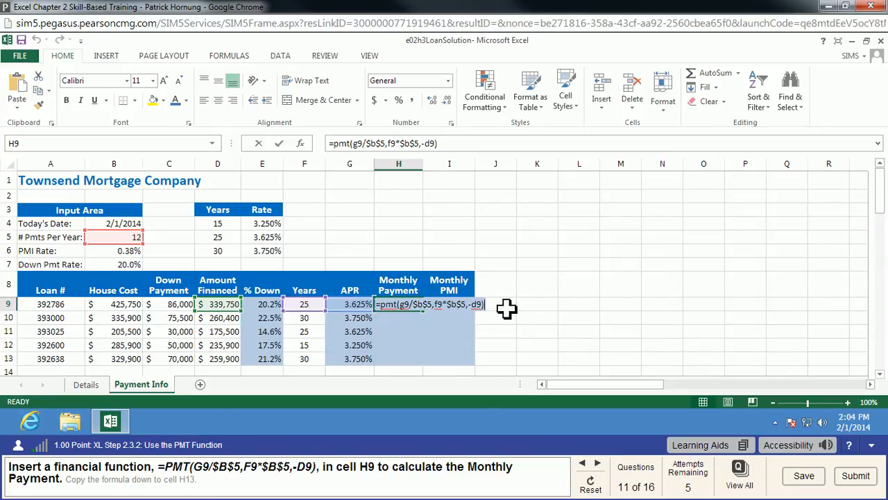
click(448, 142)
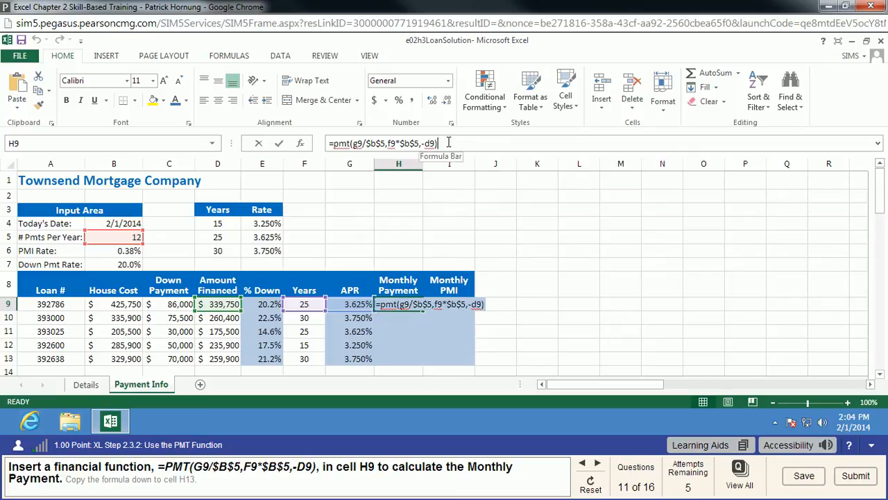
key(Return)
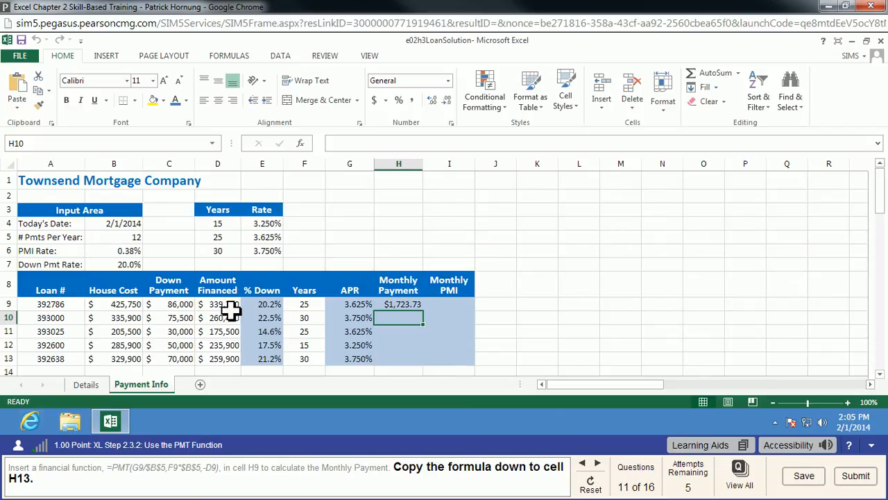
click(401, 305)
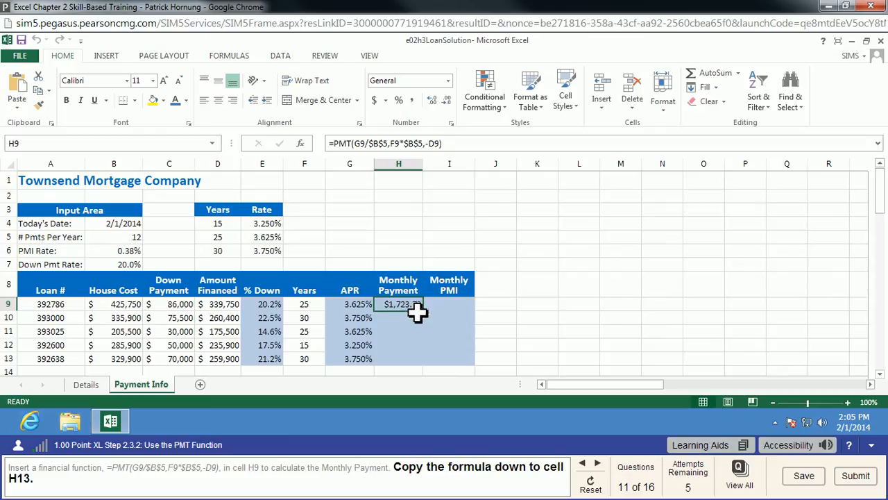
drag(422, 310, 422, 268)
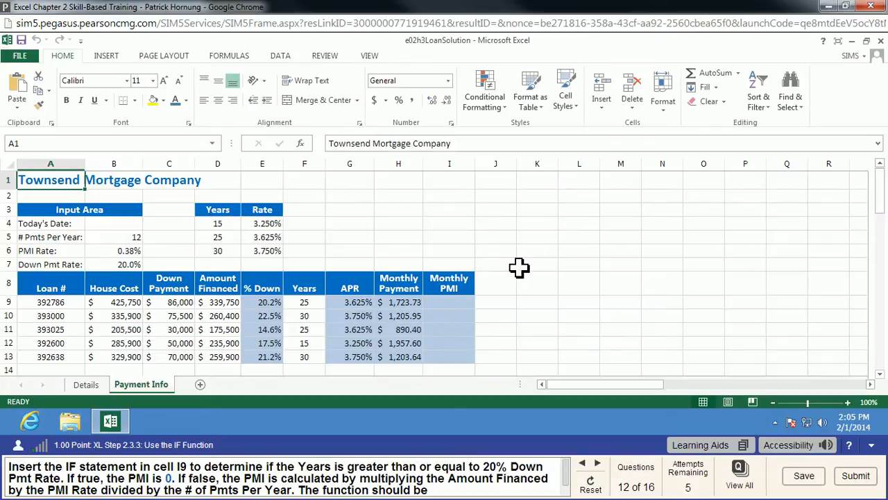
Enter the monthly PMI formula =IF(E9>=$B$7,0,D9*$B$6/$B$5) in cell I9
click(466, 304)
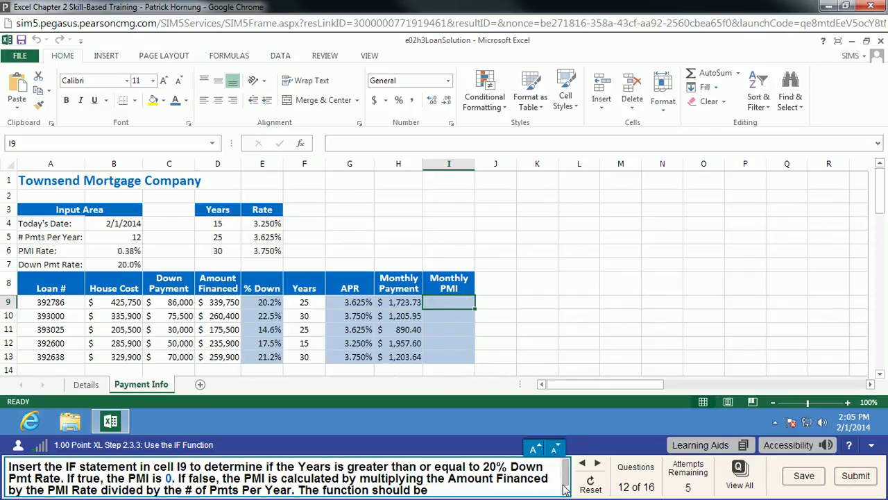
drag(567, 475, 567, 489)
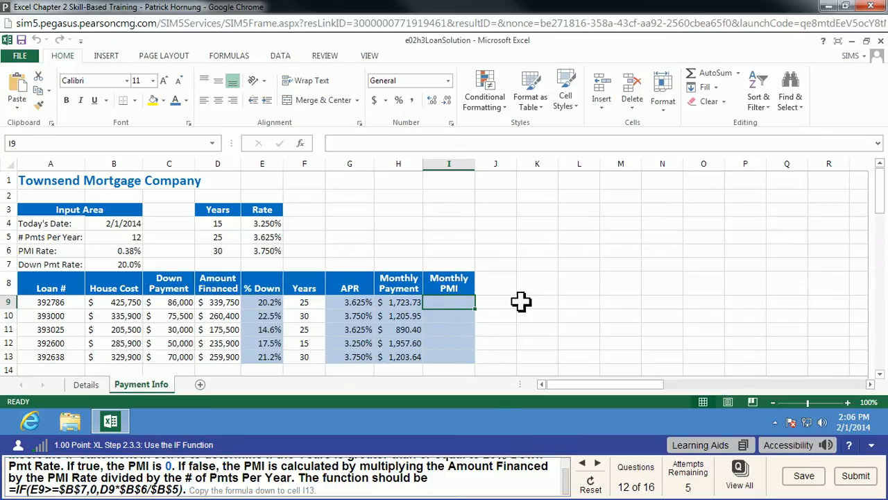
text(=if()
text(e9)
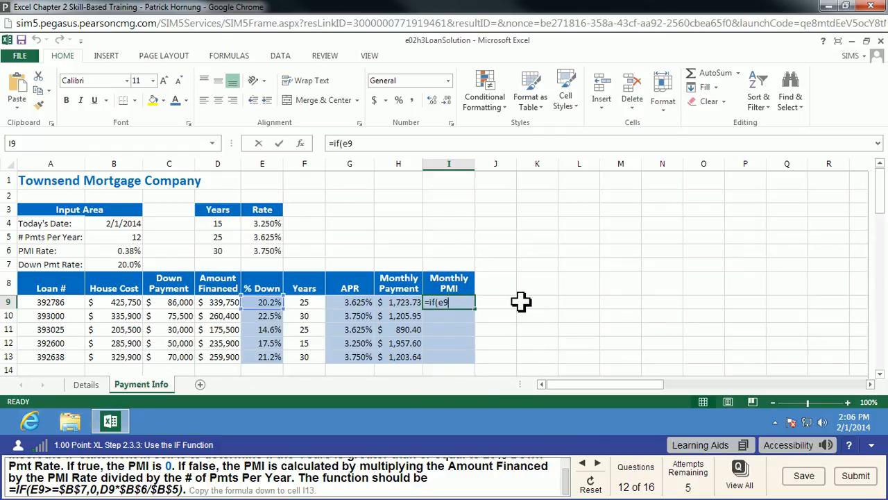
text(>=$b$7)
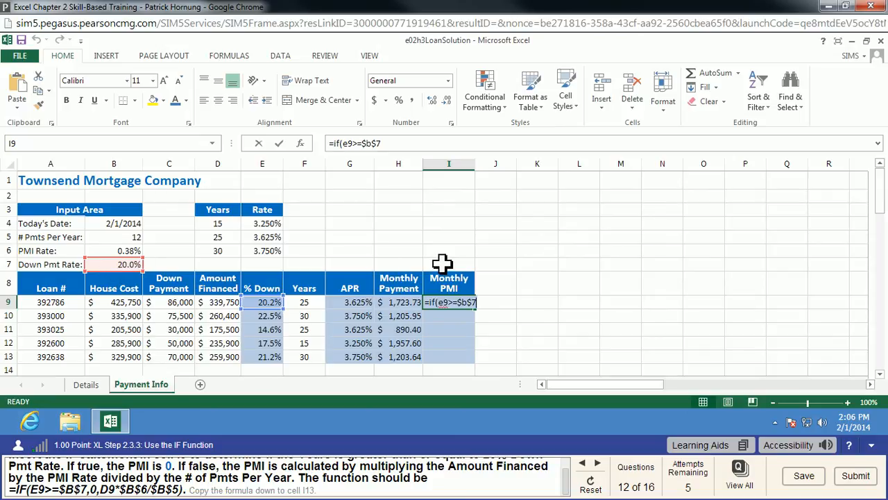
text(,0,)
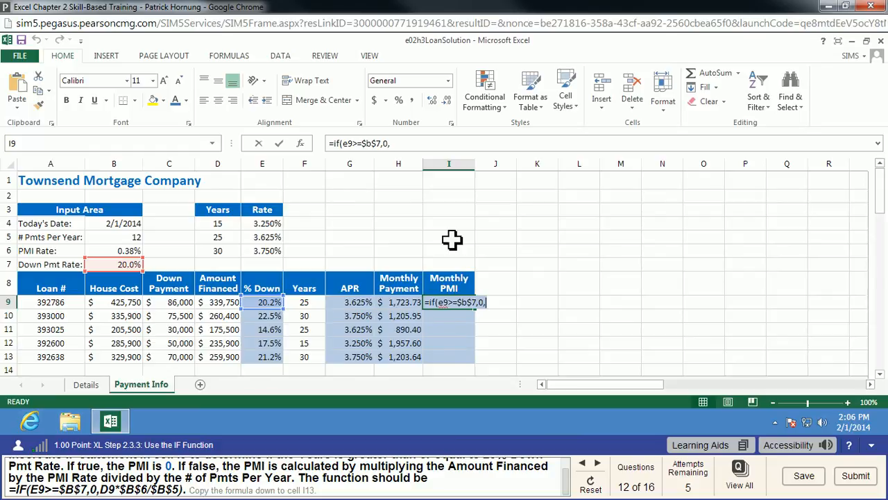
text(d9*)
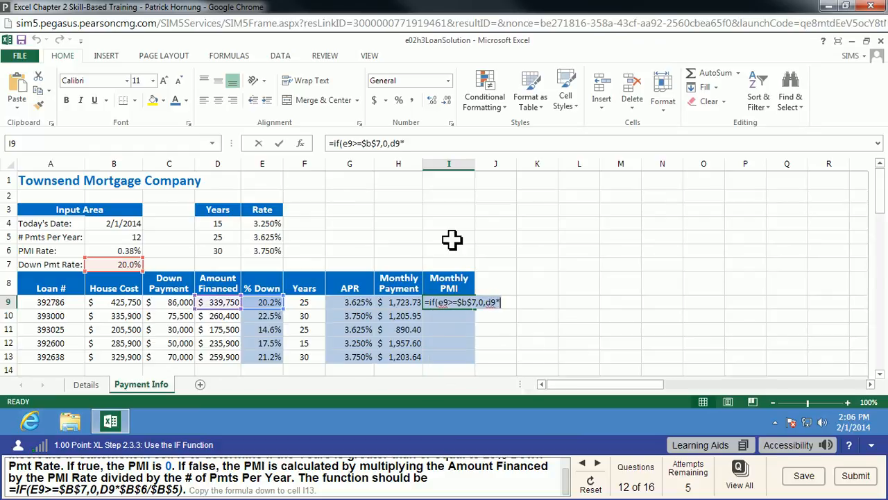
text($b$6)
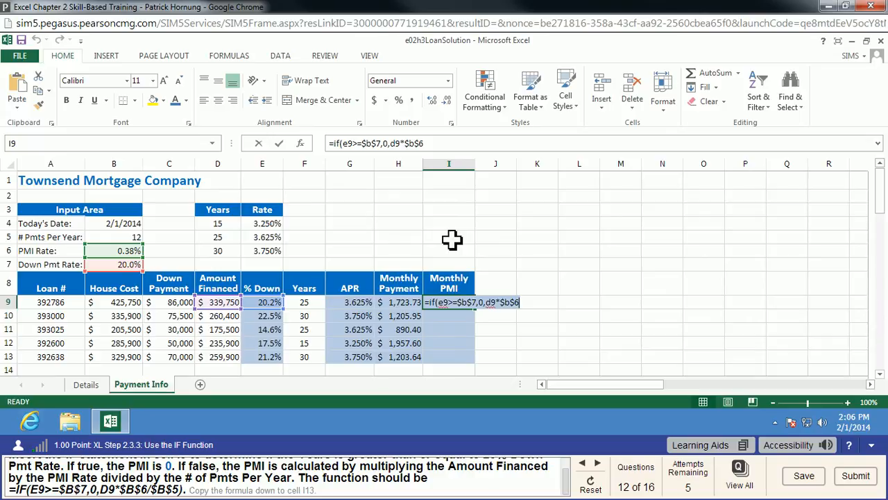
text(/$b)
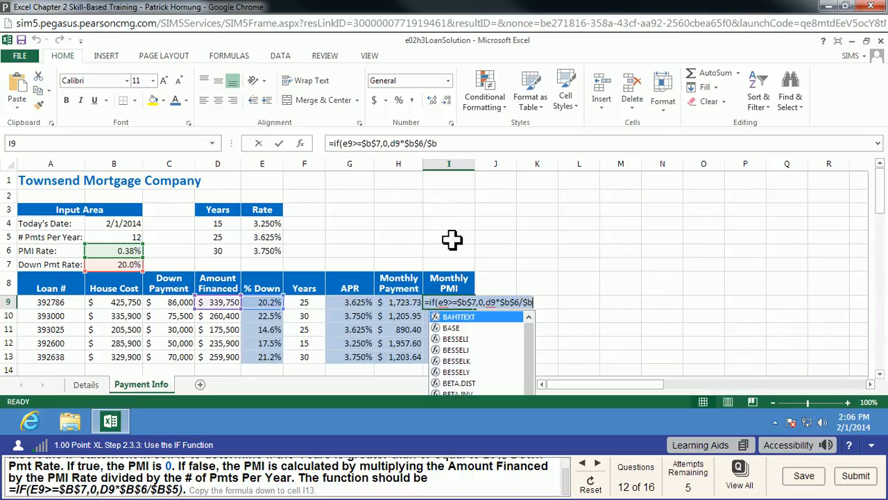
text($5))
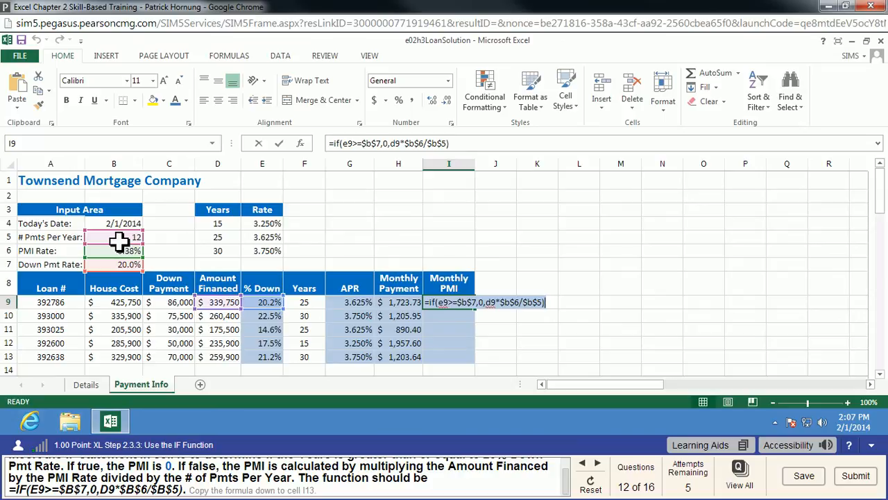
key(Return)
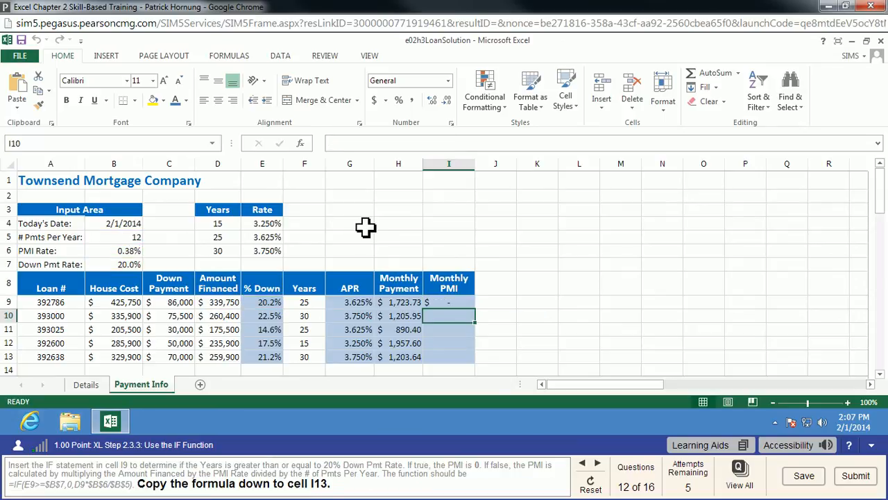
Copy the monthly PMI formula from cell I9 down to I10:I13
click(455, 305)
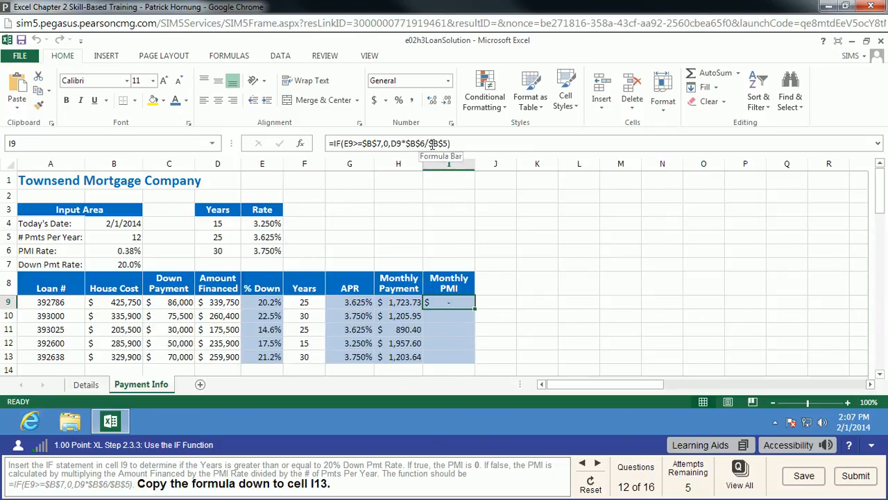
drag(478, 310, 479, 348)
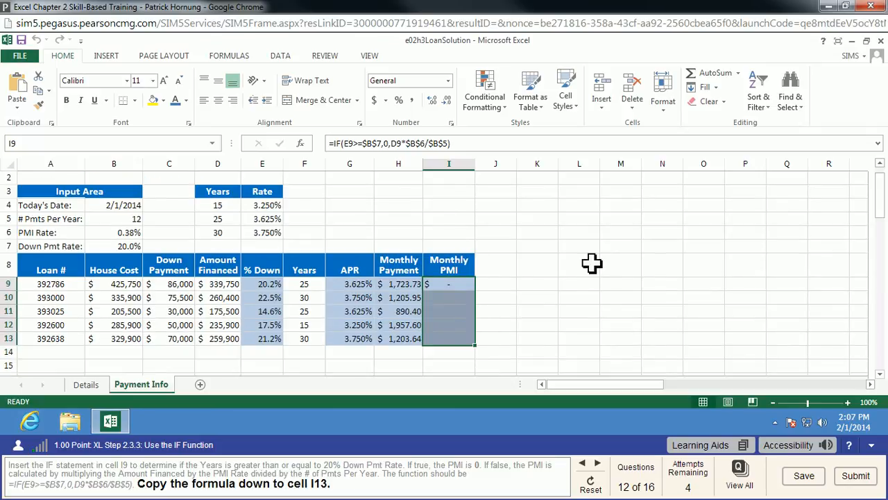
click(461, 286)
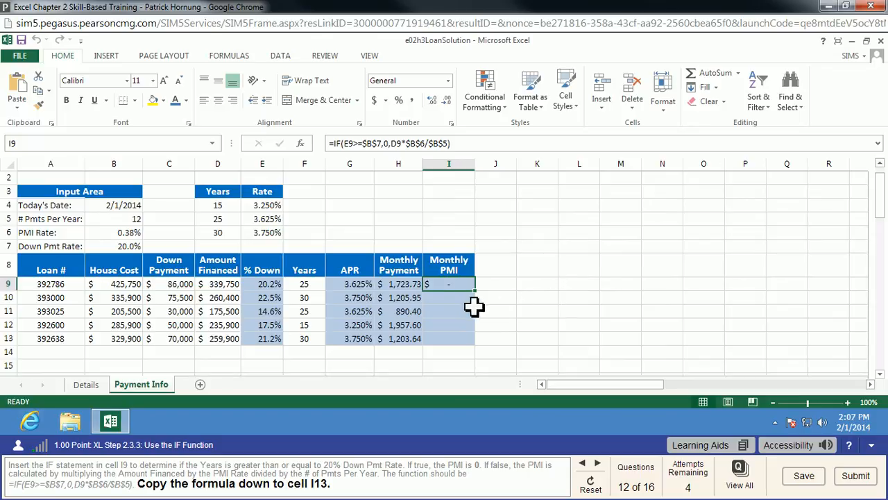
click(39, 90)
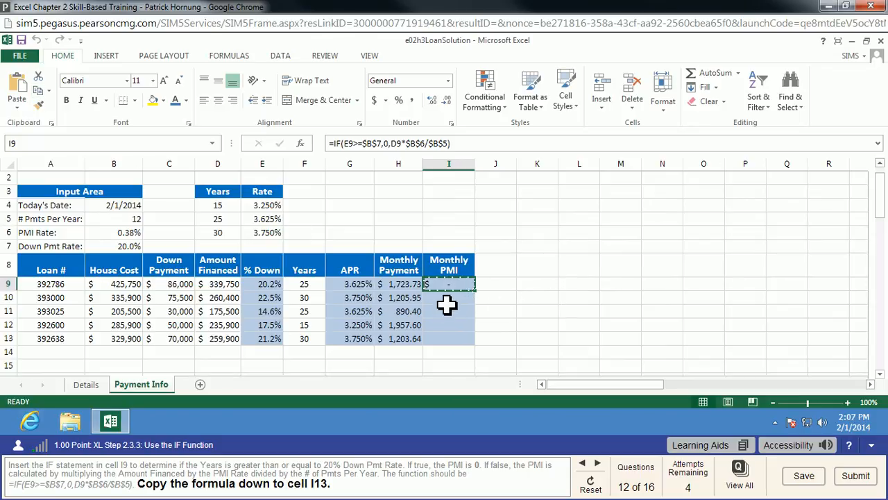
drag(448, 298, 448, 343)
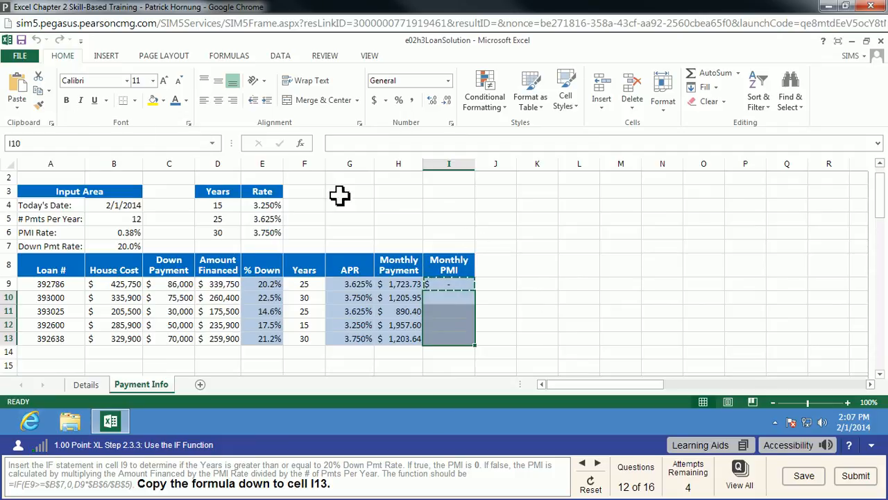
key(ctrl+v)
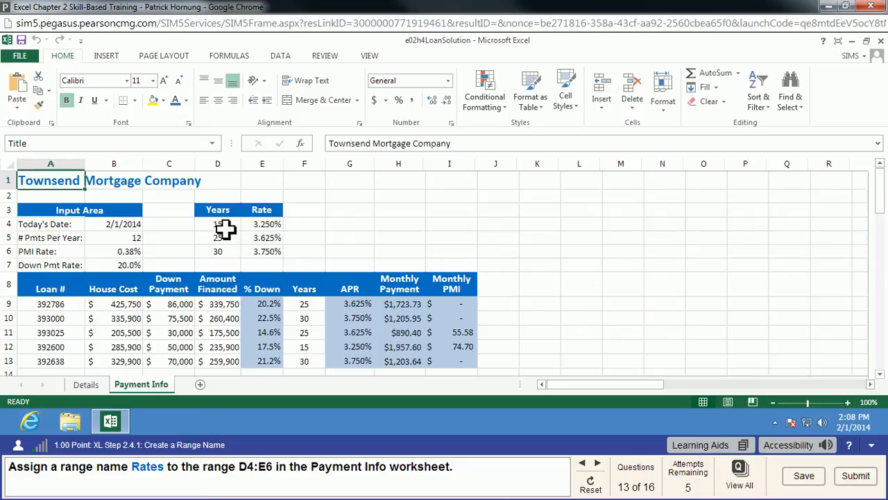
Assign the range name Rates to the range D4:E6 on the Payment Info sheet
drag(225, 229, 268, 252)
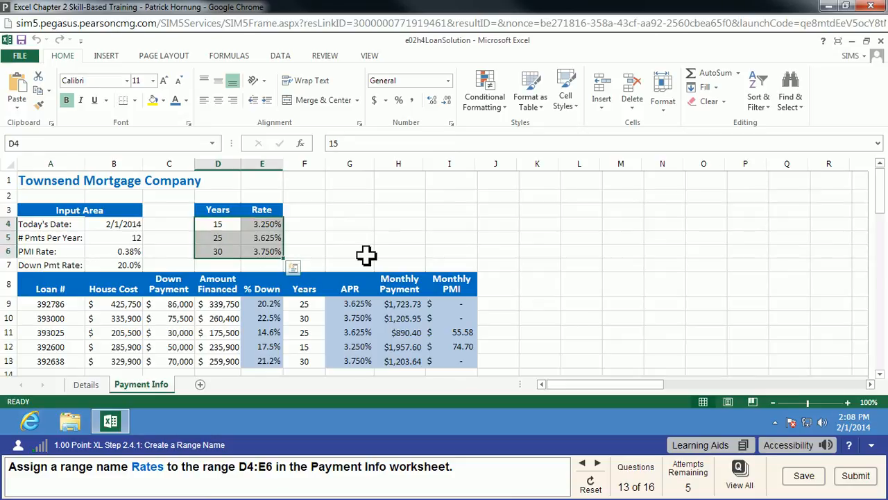
click(14, 143)
text(Rates)
key(Return)
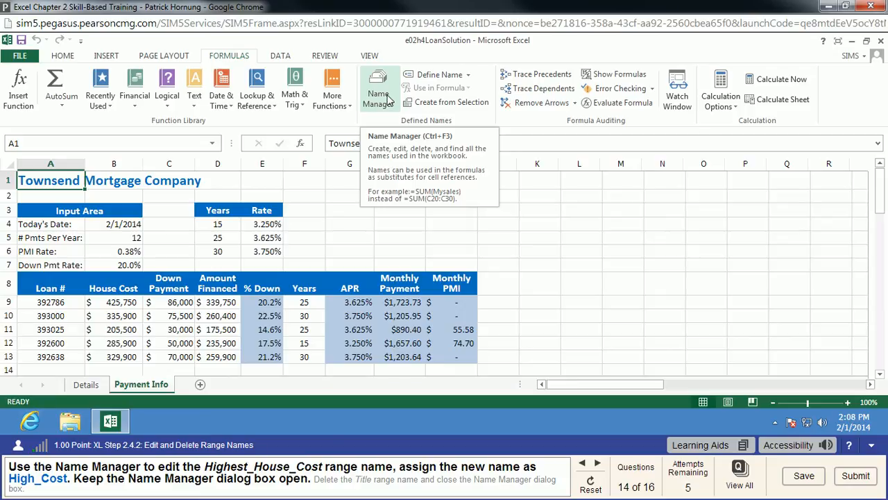
Rename the Highest_House_Cost range name to High_Cost in the Name Manager
click(390, 105)
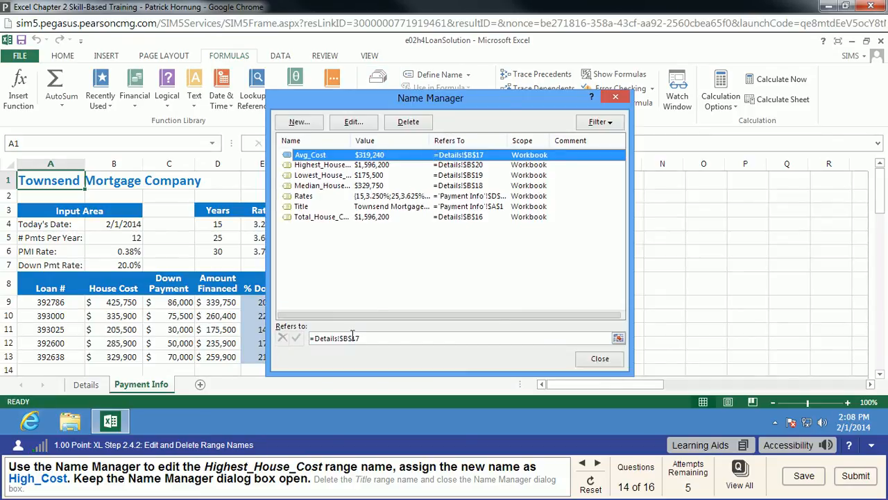
click(326, 165)
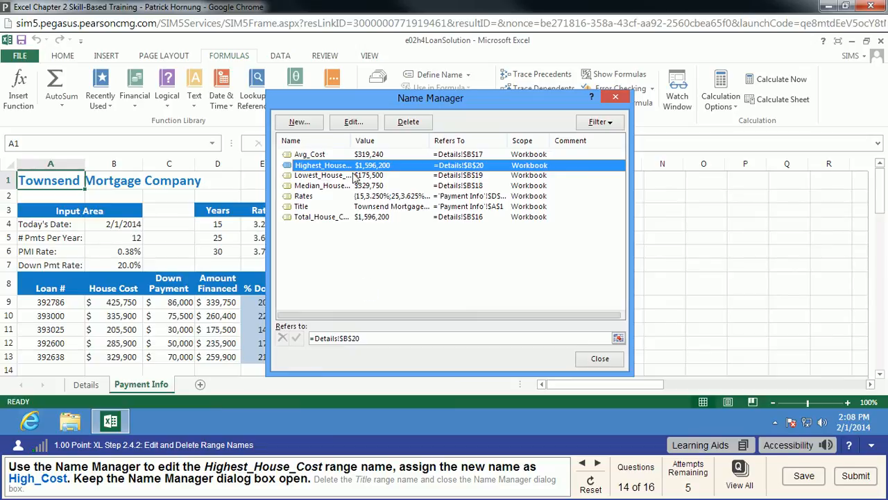
click(352, 123)
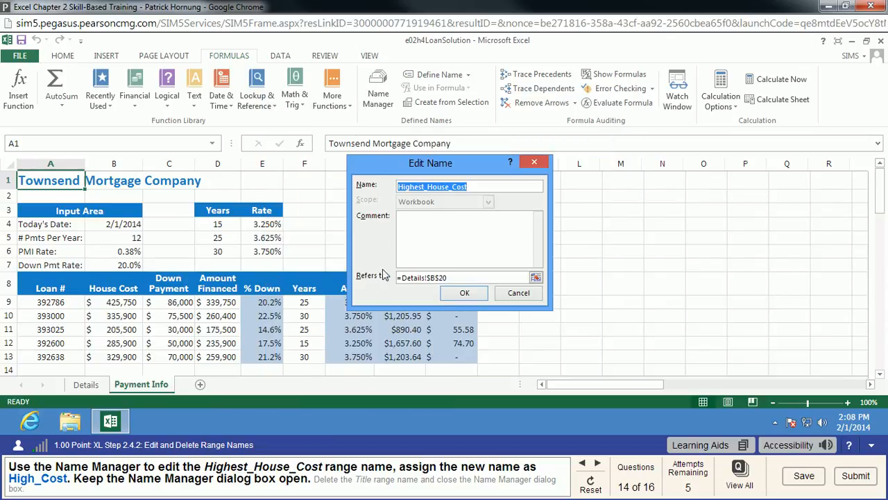
click(416, 189)
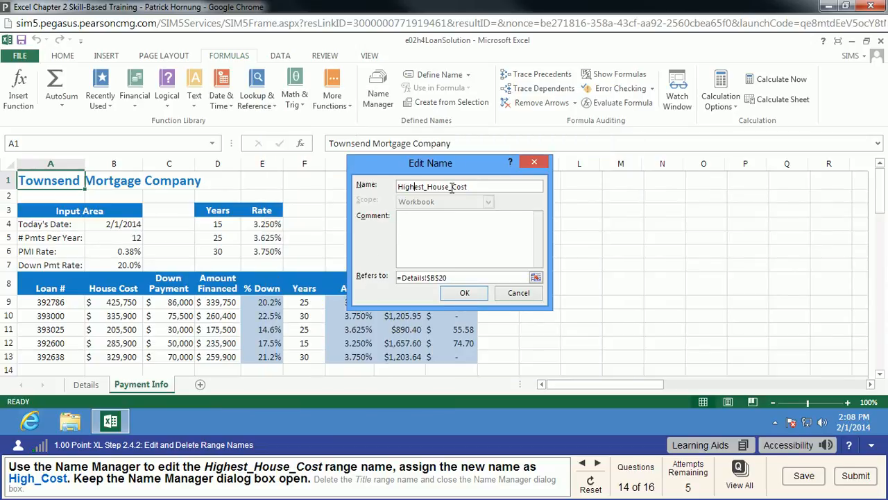
key(Delete)
key(Delete)
key(Delete)
key(Delete)
key(Delete)
key(Delete)
key(Delete)
key(Delete)
key(Delete)
click(476, 295)
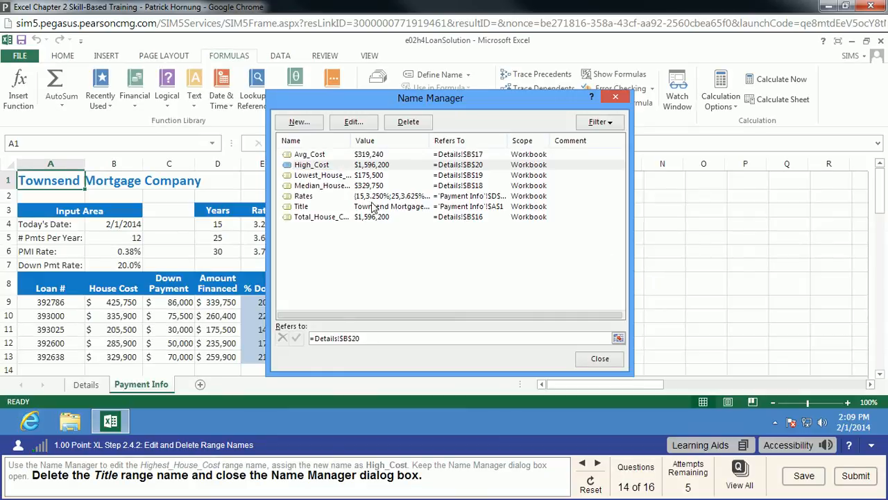
Delete the Title range name and close the Name Manager
click(303, 206)
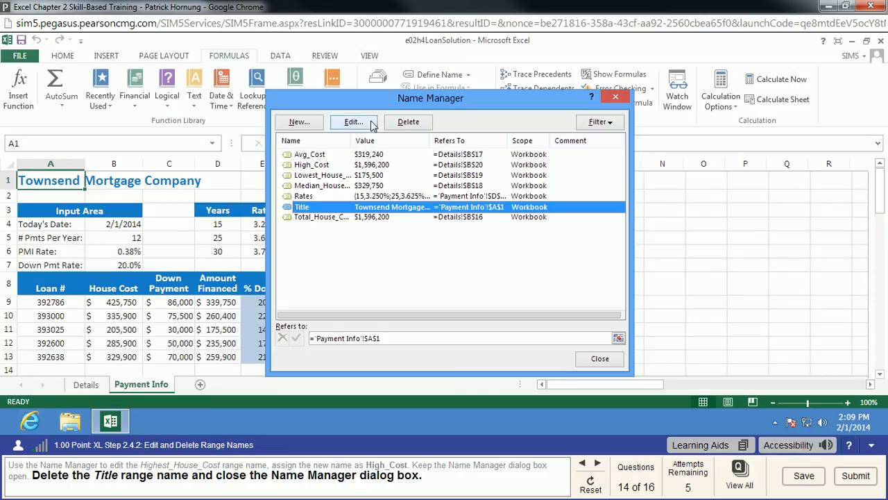
click(418, 124)
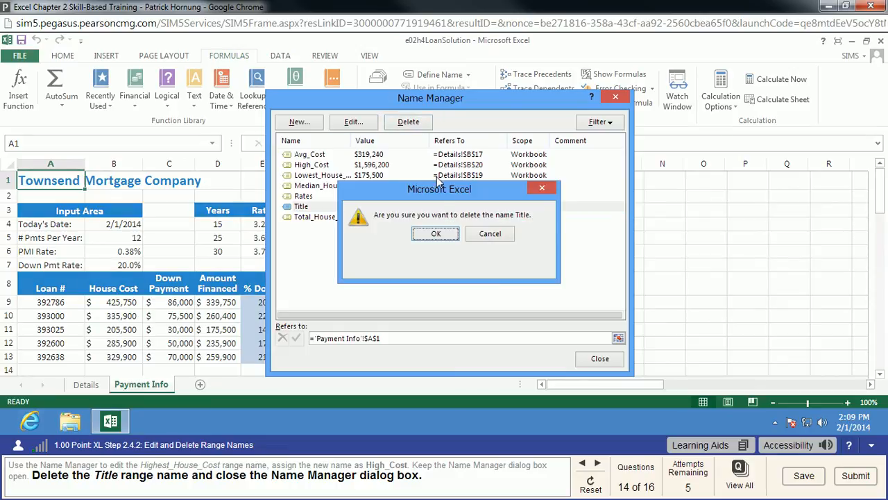
click(450, 236)
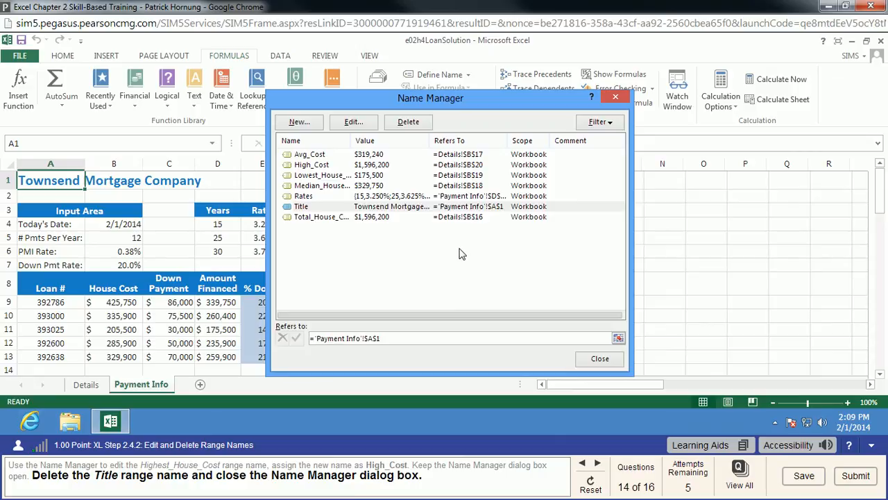
click(600, 359)
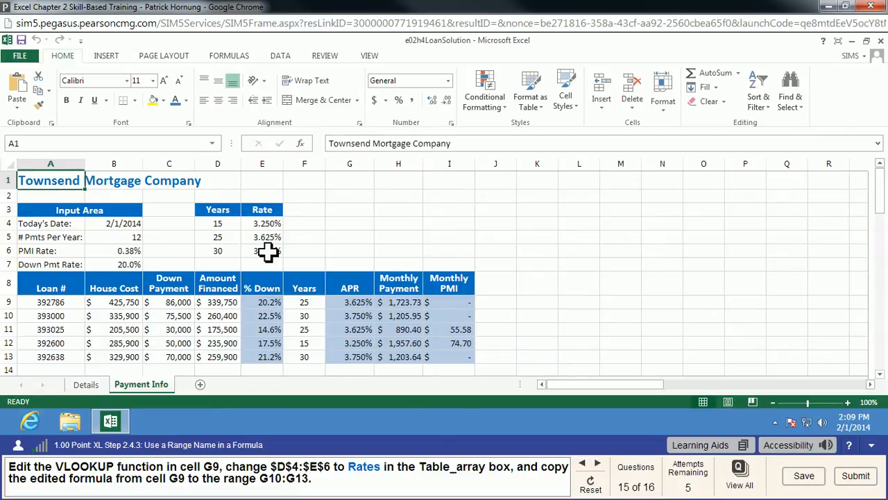
Replace the table range $D$4:$E$6 in cell G9's VLOOKUP formula with Rates and copy the formula down to G10:G13
click(460, 306)
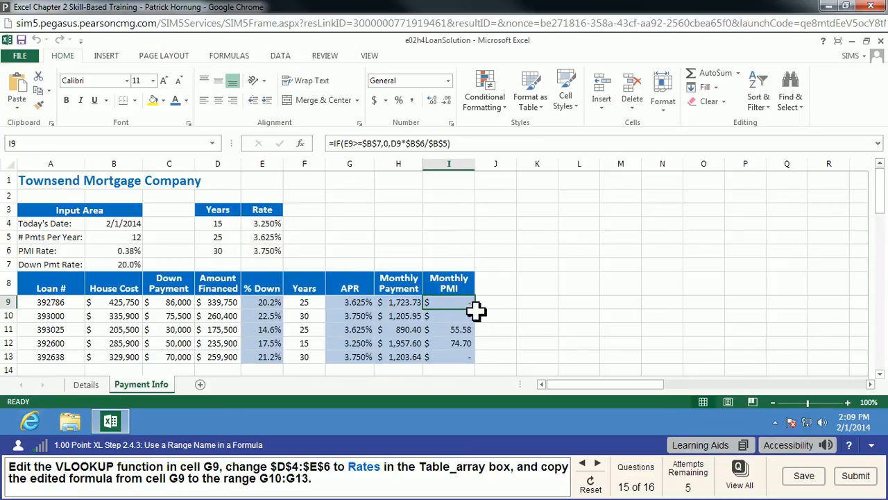
click(403, 305)
click(366, 308)
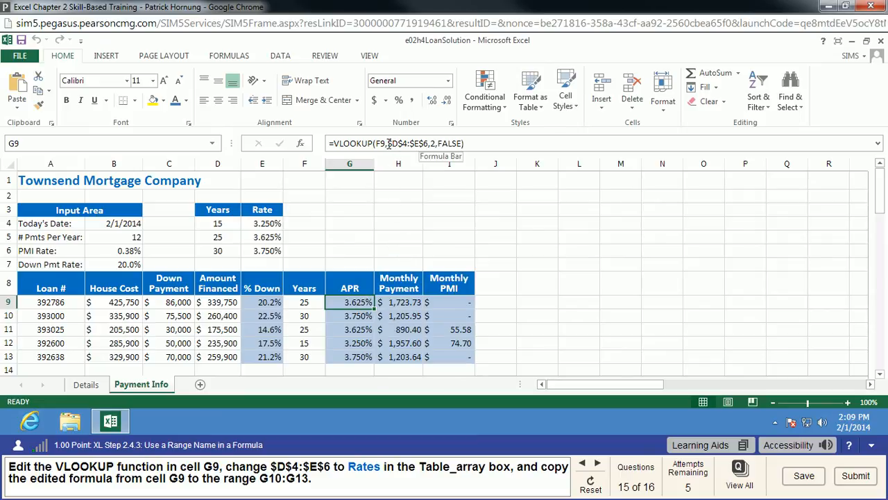
click(425, 143)
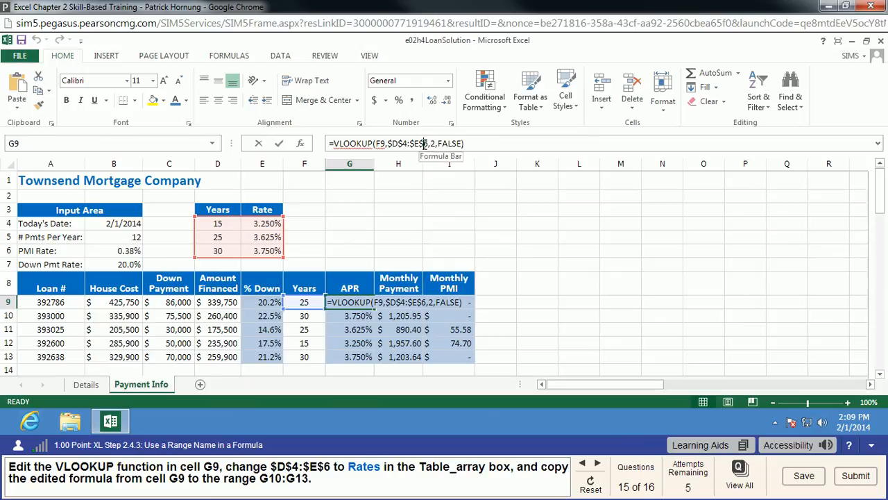
drag(425, 144, 388, 143)
text(Rates)
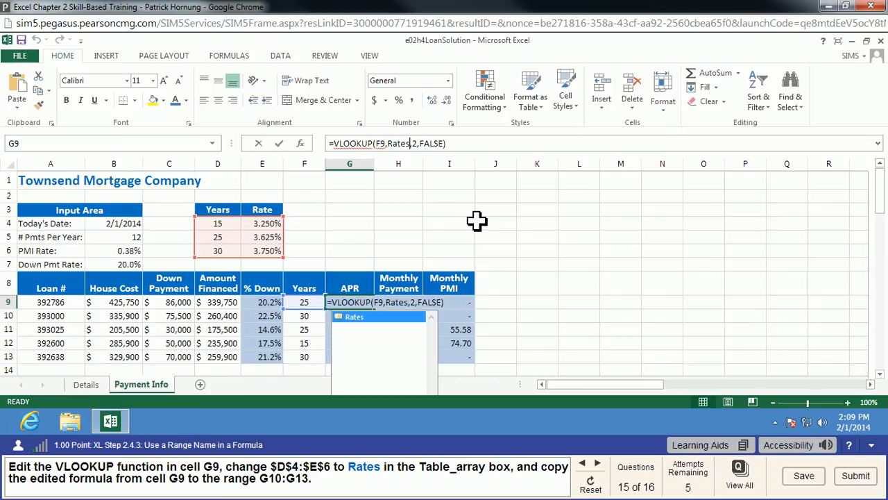
key(Return)
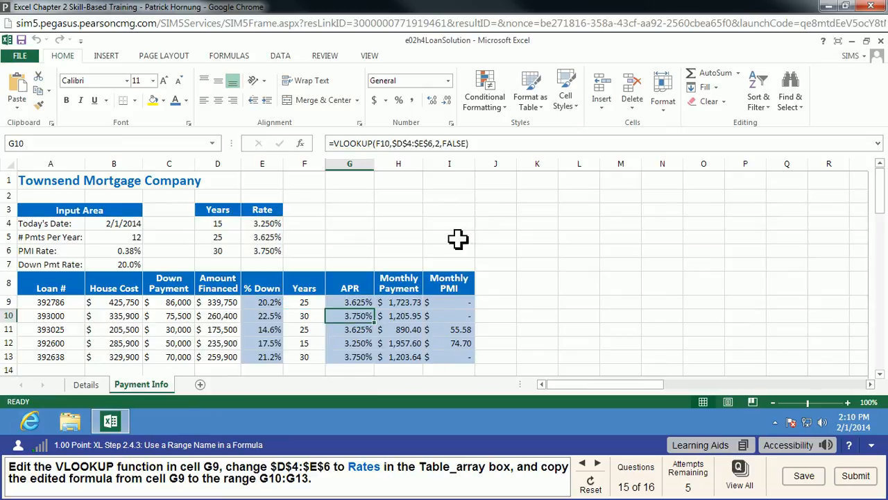
click(369, 304)
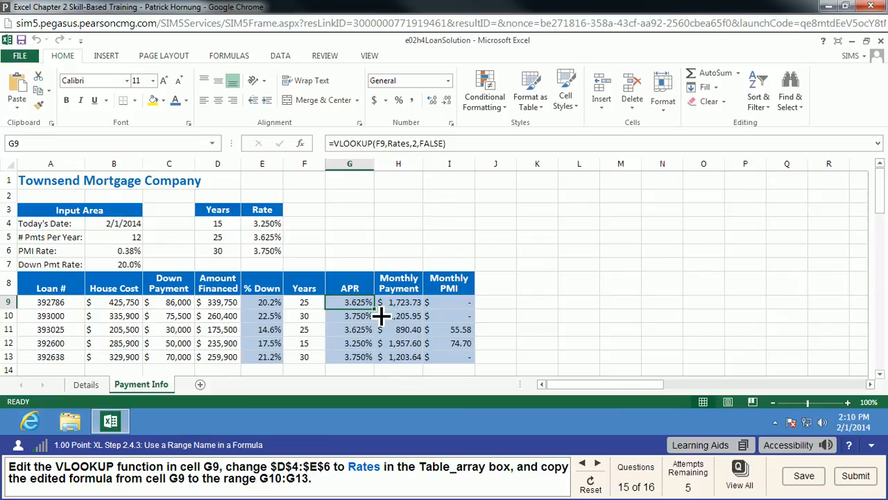
drag(381, 316, 378, 345)
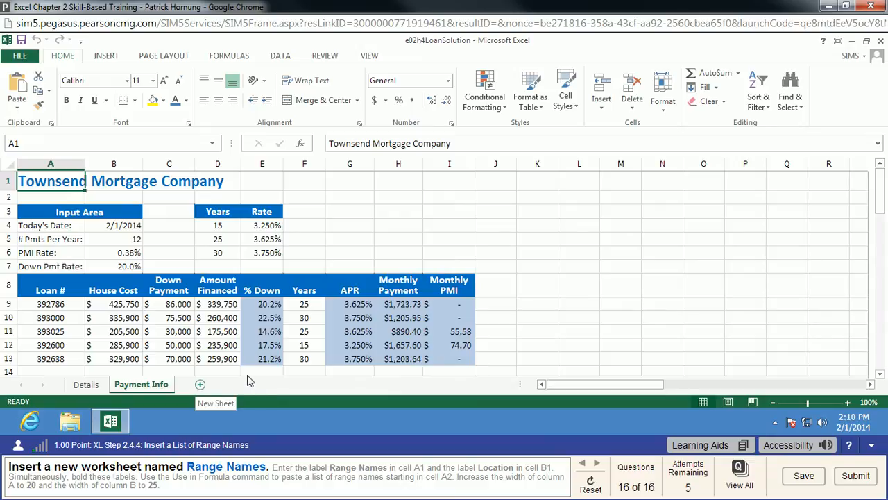
Insert a new worksheet after Payment Info and name it Range Names
click(200, 383)
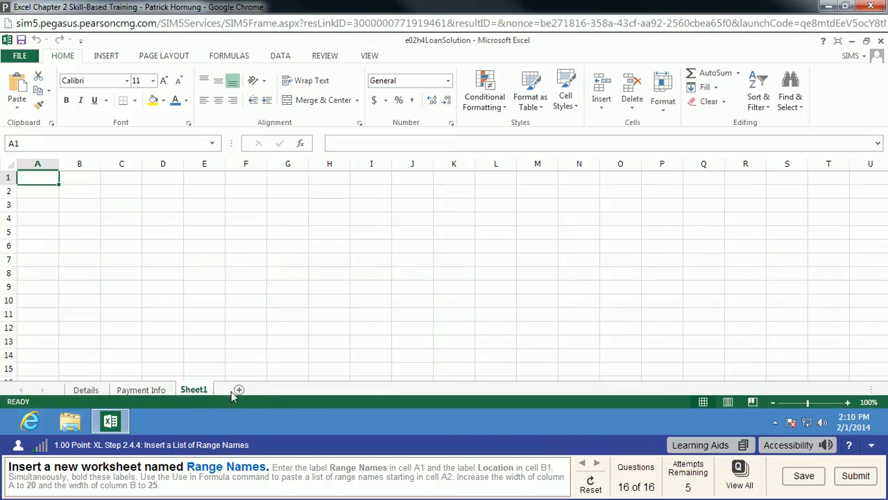
right_click(194, 390)
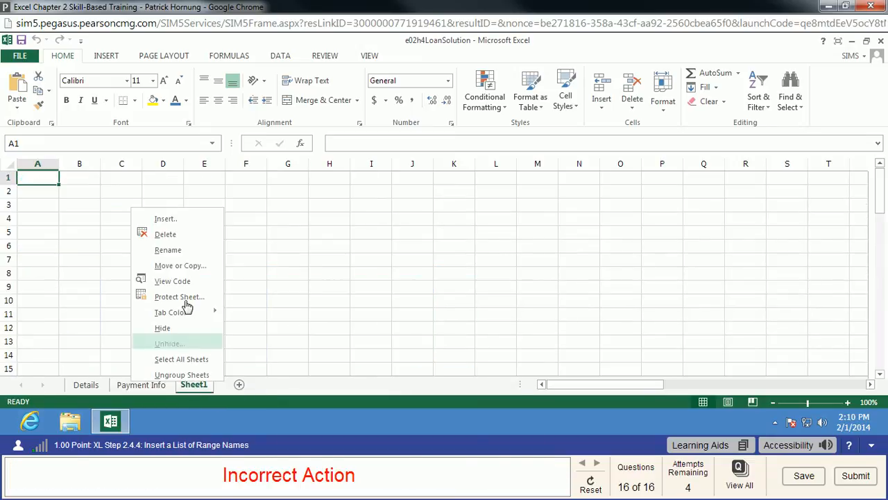
click(173, 253)
text(Range Names)
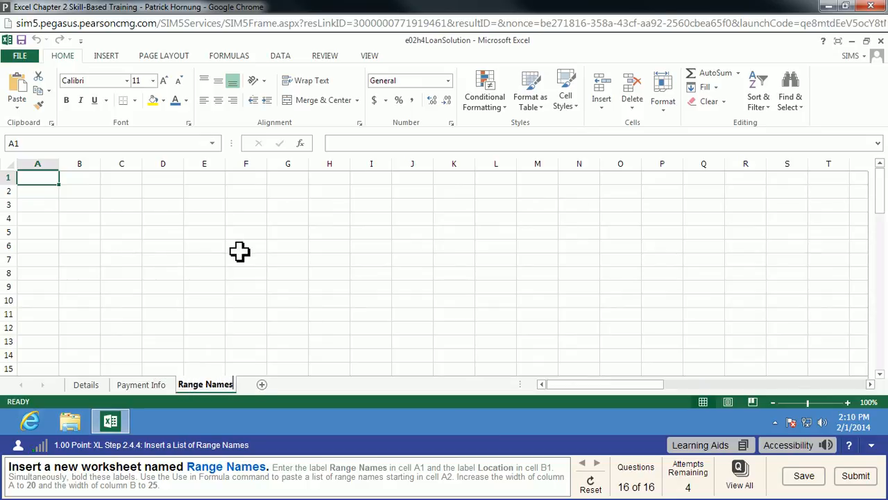
key(Return)
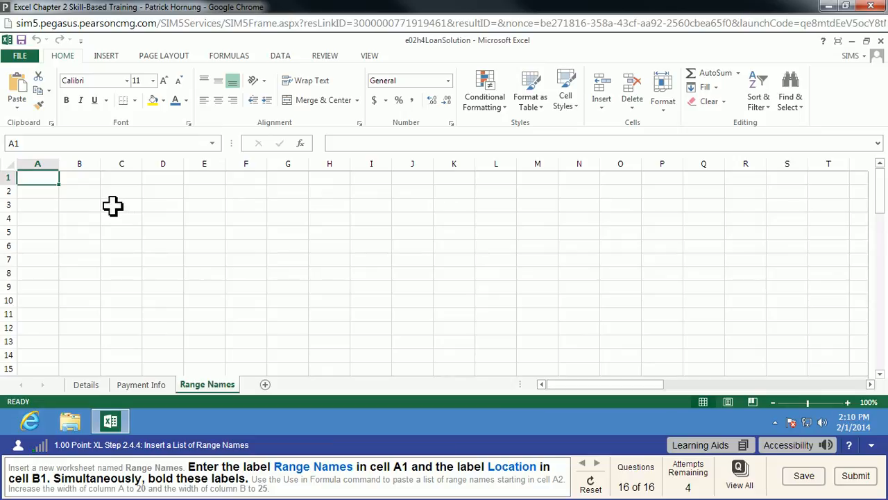
Enter the labels Range Names in cell A1 and Location in cell B1, and bold both labels together
text(Range Names)
key(Return)
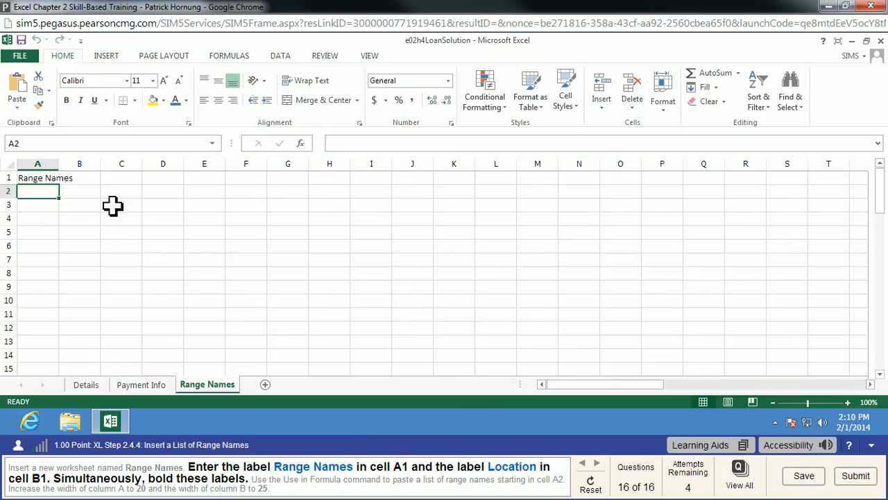
key(Up)
key(Right)
text(Location)
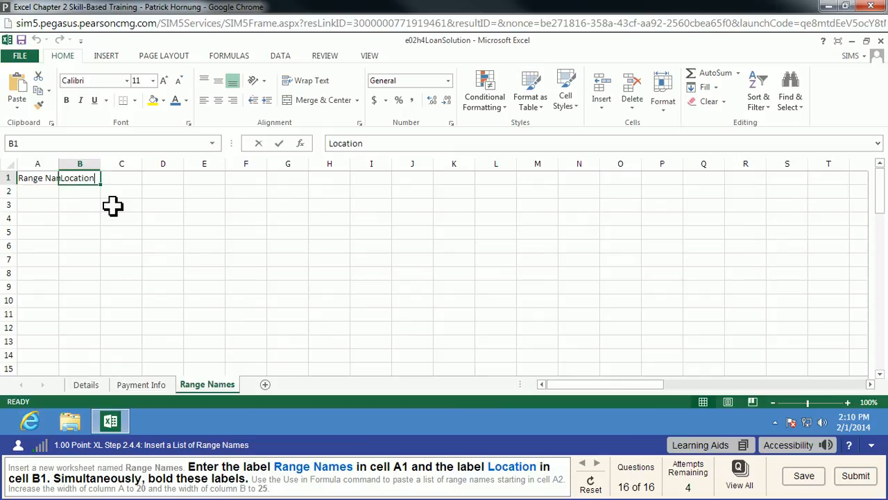
key(Return)
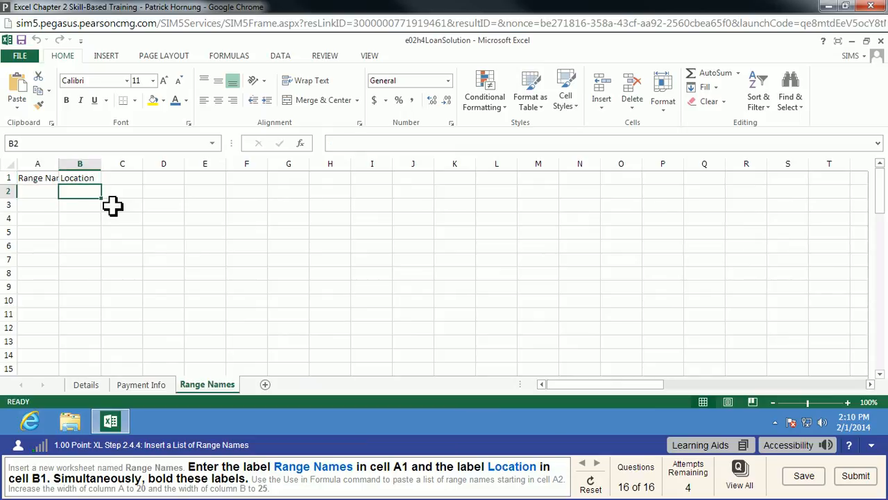
drag(49, 180, 78, 179)
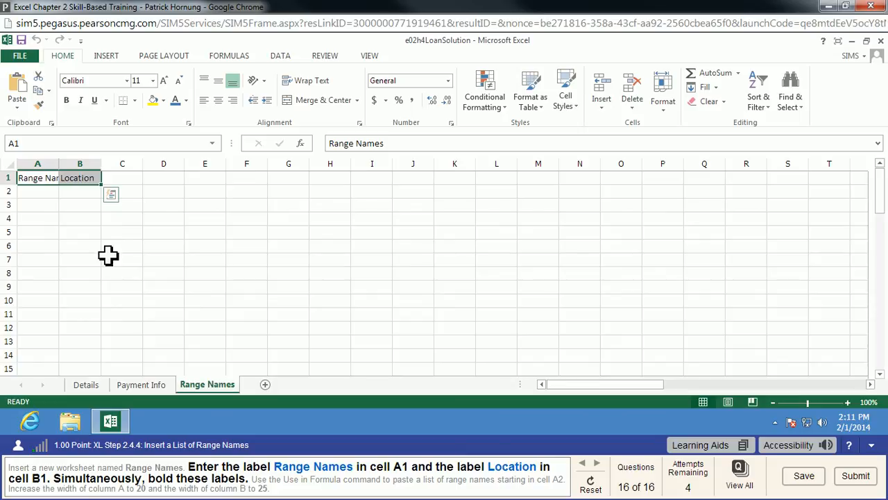
click(67, 101)
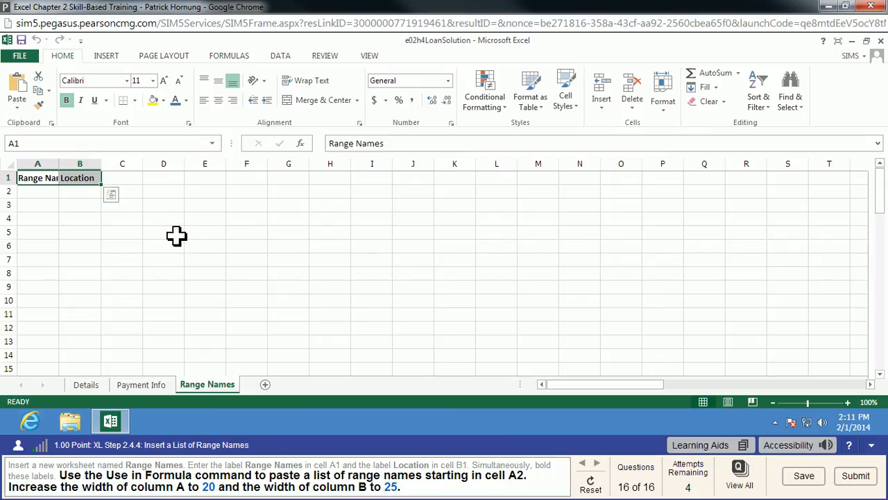
Paste the full list of range names starting in cell A2 with the Use in Formula command
click(46, 194)
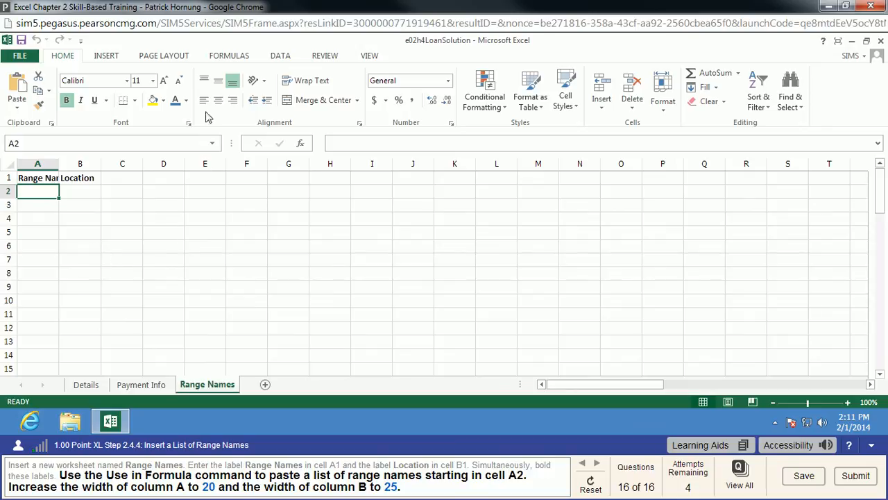
click(232, 58)
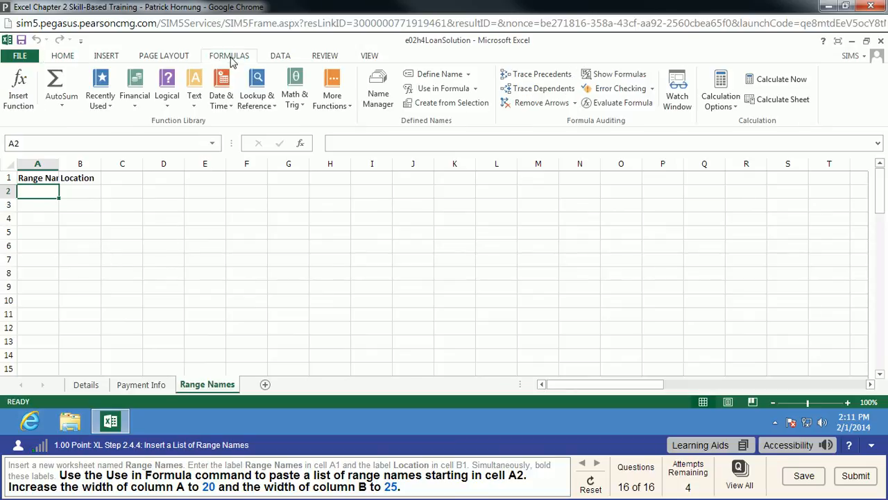
click(475, 93)
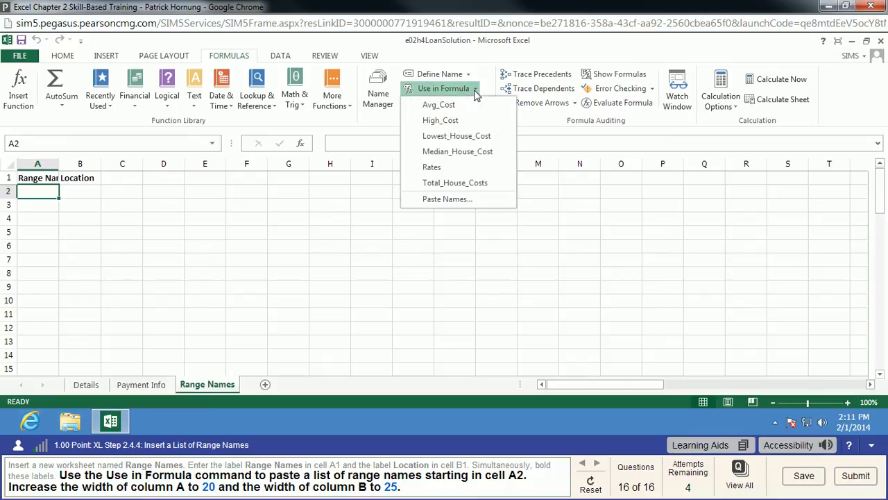
click(474, 203)
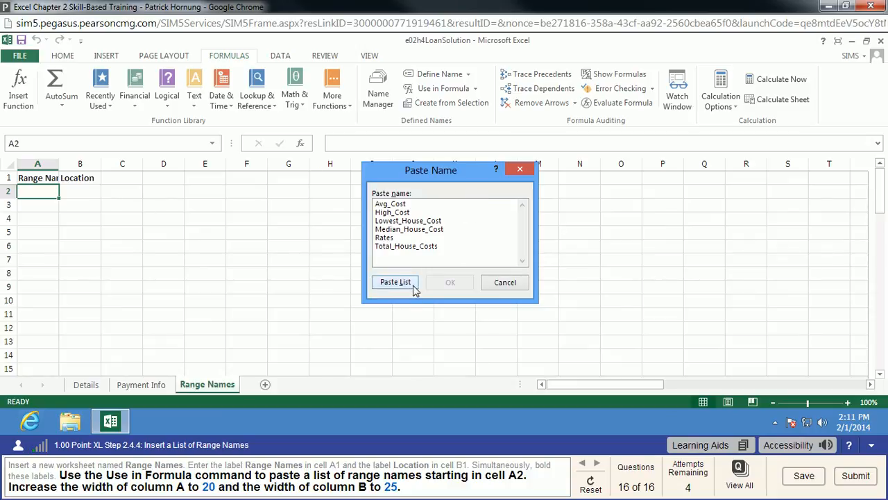
click(395, 282)
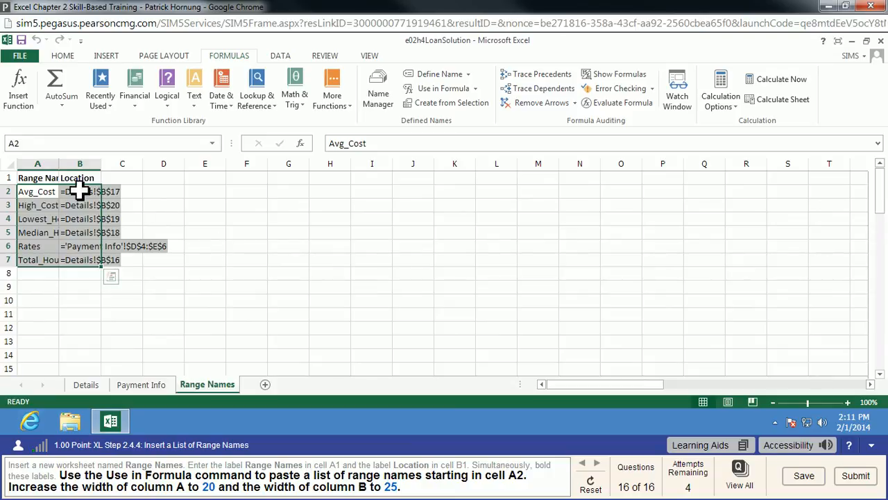
Set the width of column A on the Range Names sheet to 20
click(46, 168)
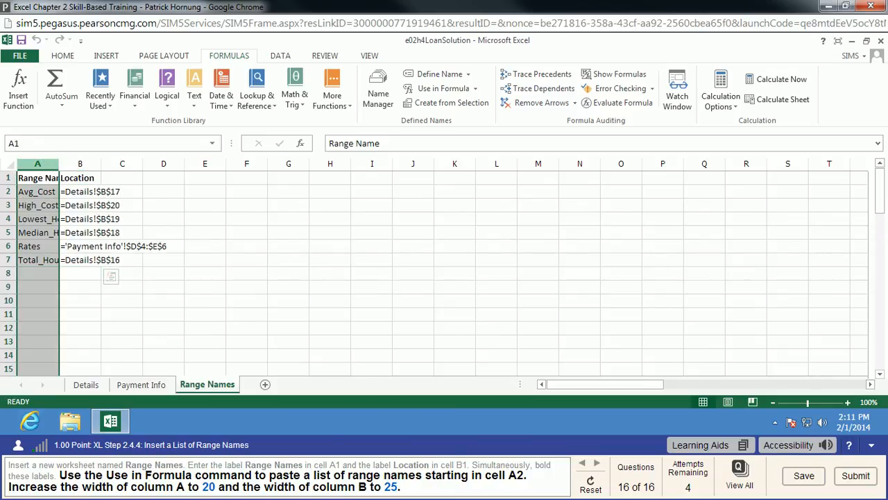
right_click(42, 168)
click(88, 302)
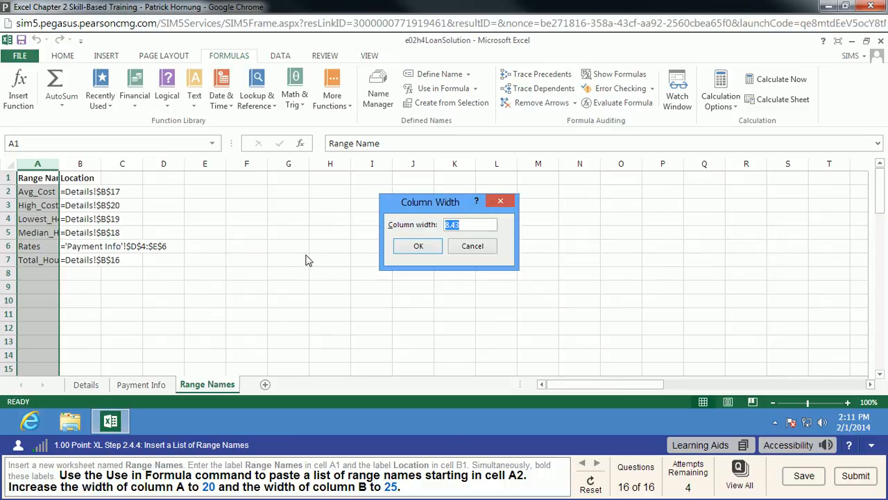
text(20)
key(Return)
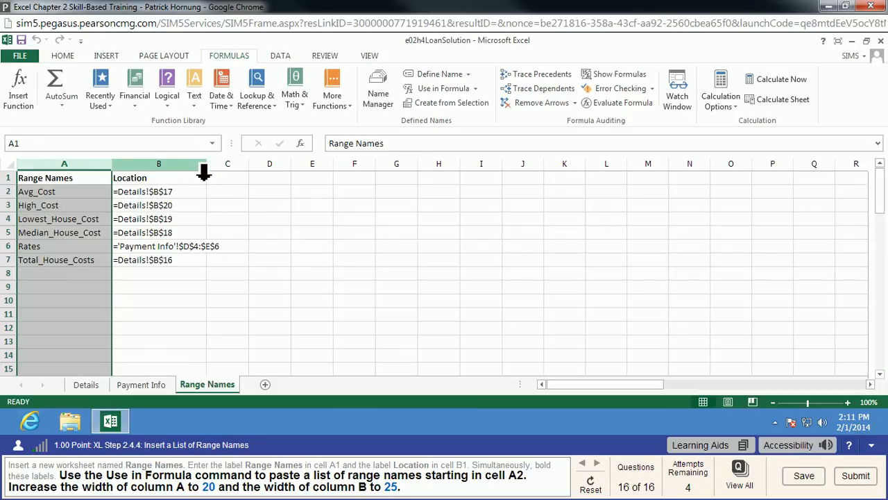
Try to widen column B to 25.00 by resizing its border on the sheet
drag(208, 168, 208, 168)
drag(226, 173, 231, 175)
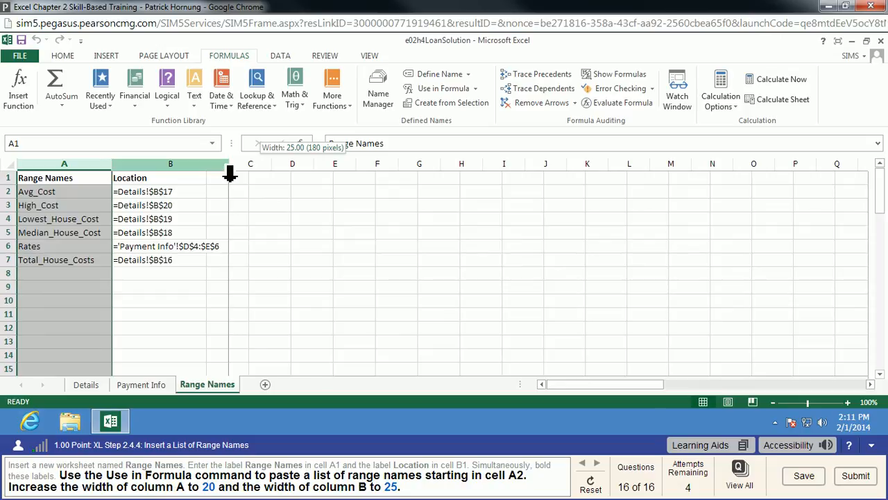
drag(230, 175, 230, 175)
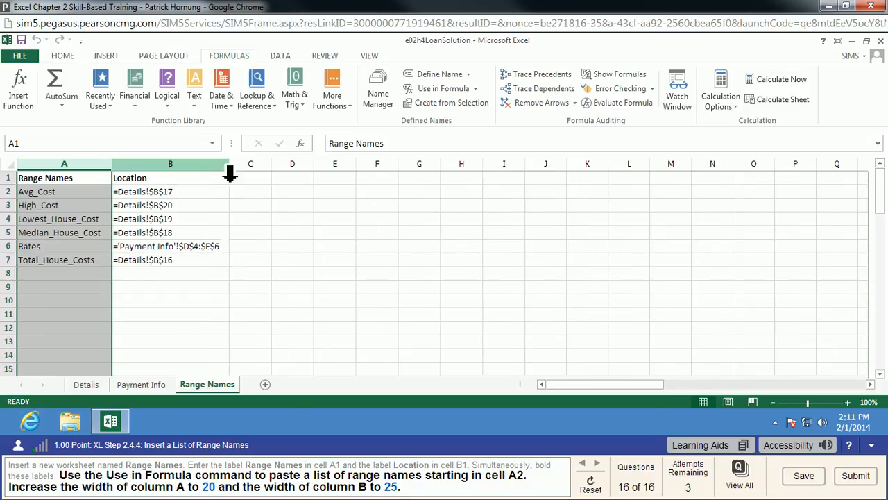
drag(231, 167, 233, 167)
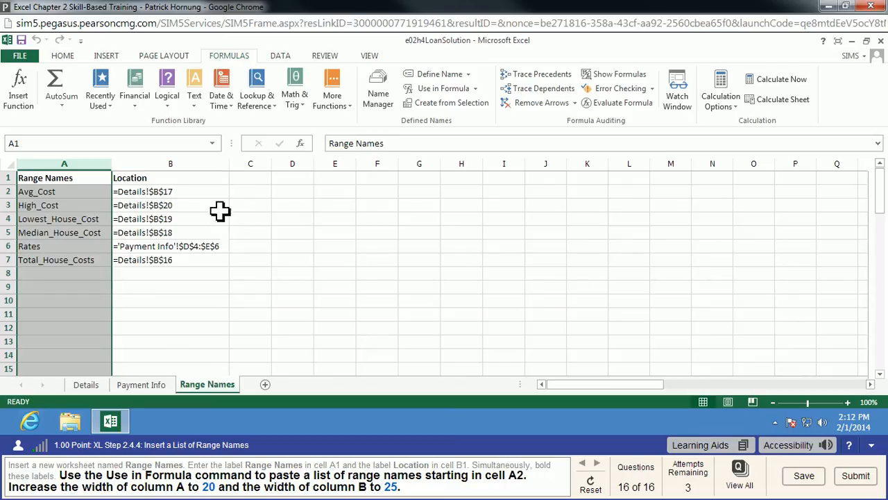
Set the exact column width of column B to 25 and submit the finished assignment
click(200, 169)
right_click(196, 167)
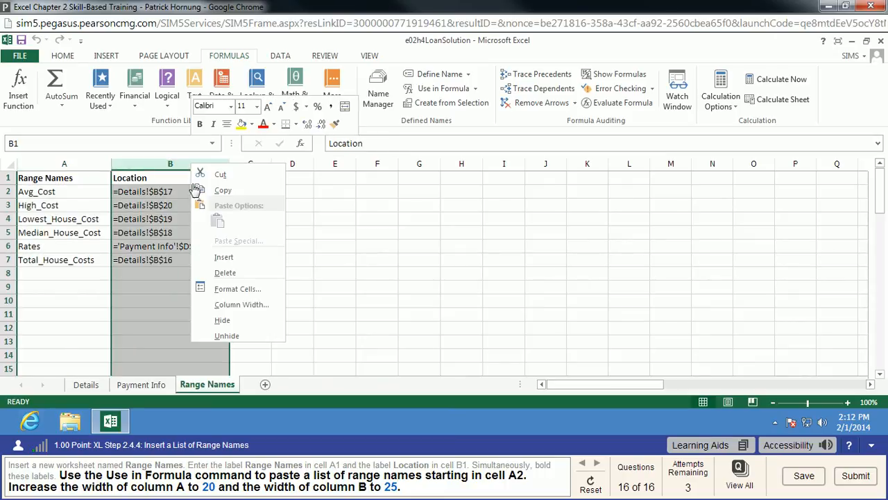
click(231, 305)
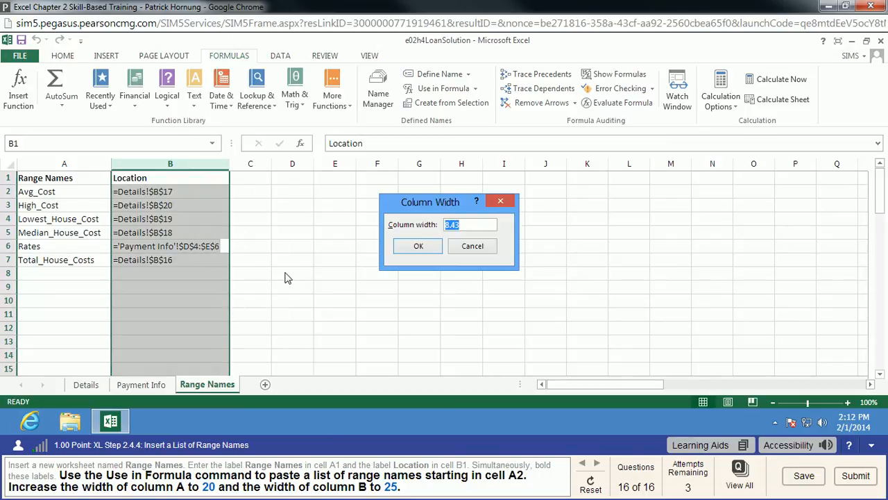
text(25)
key(Return)
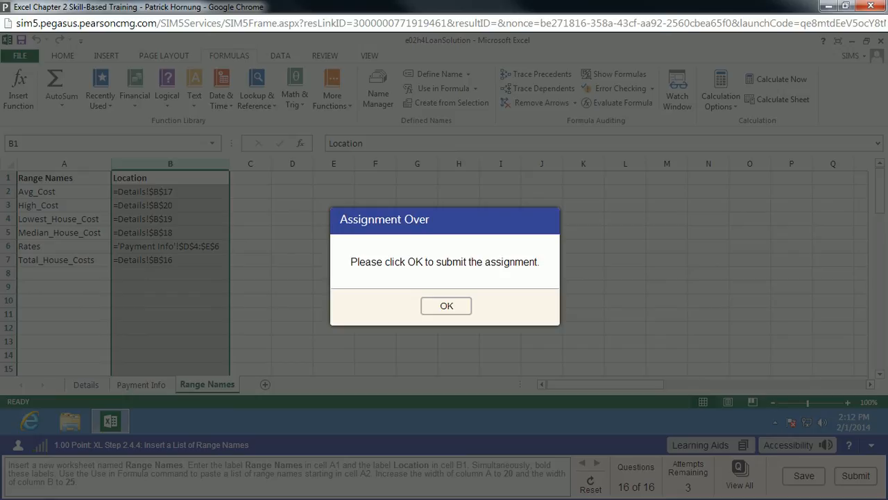
click(460, 308)
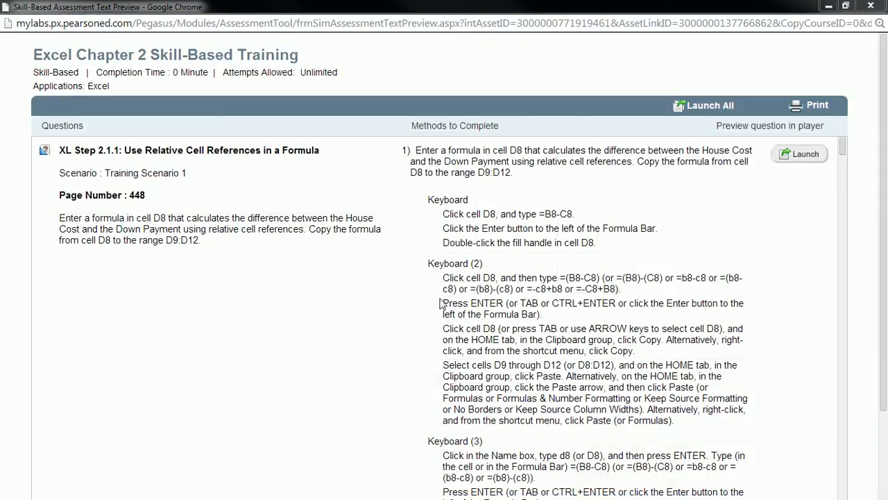